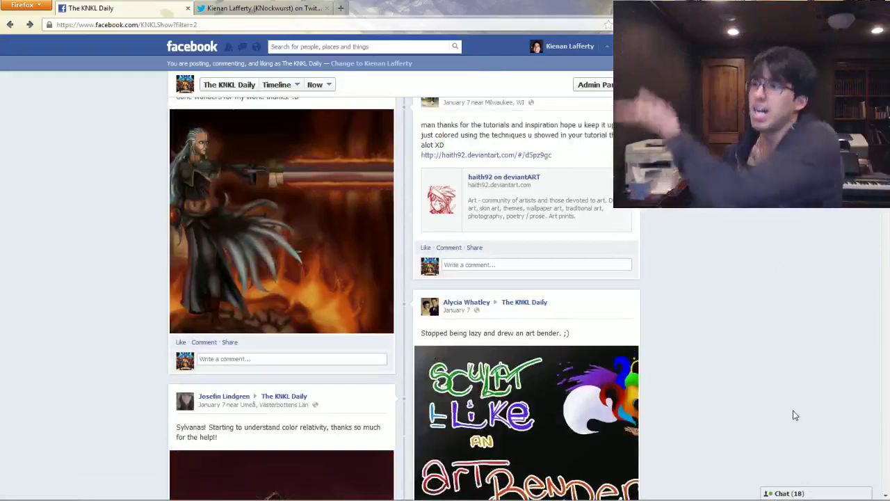
# Step: Examine the fan artwork posts on The KNKL Daily page, viewing the Art Bender drawing and the mermaid painting full size
pyautogui.click(562, 285)
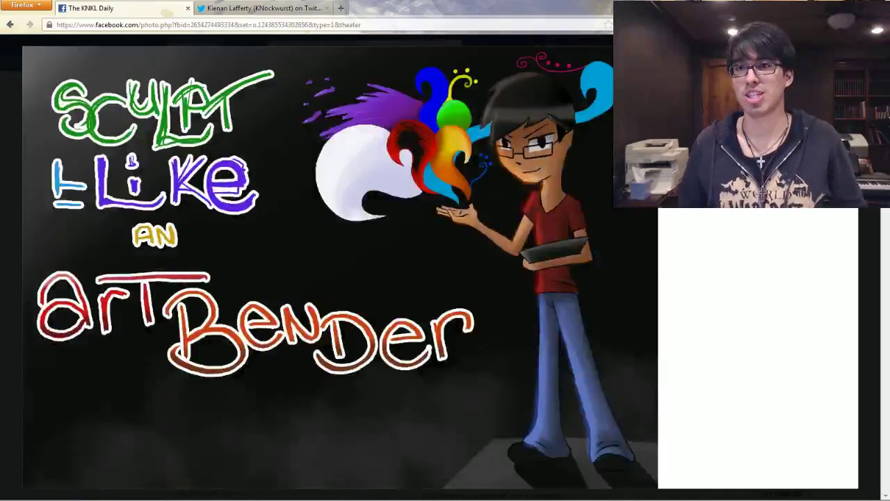
pyautogui.press('Escape')
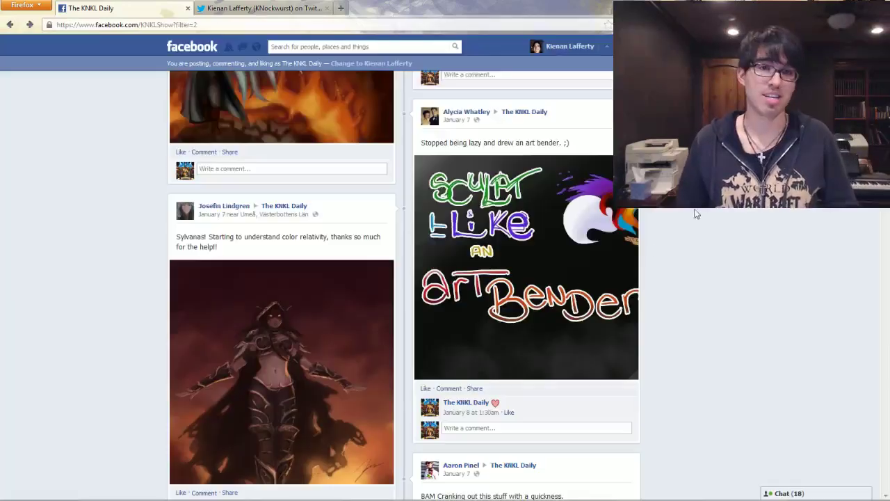
pyautogui.scroll(4, 695, 332)
pyautogui.scroll(6, 695, 337)
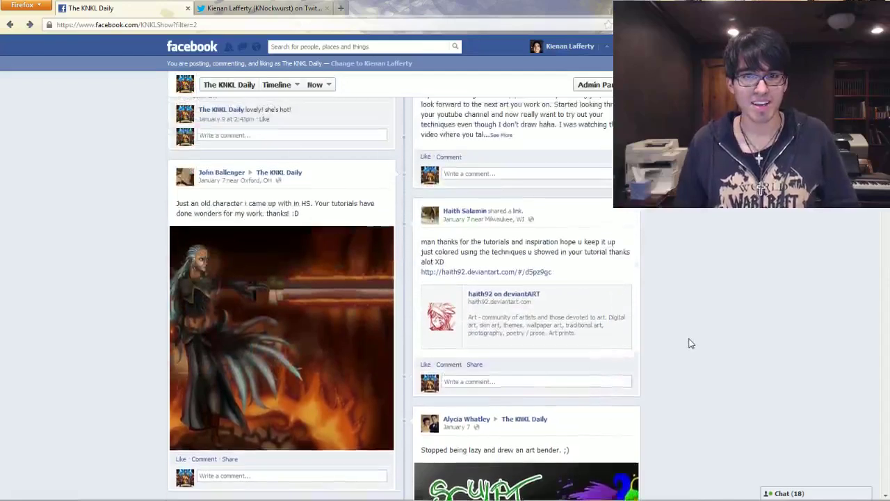
pyautogui.scroll(5, 691, 343)
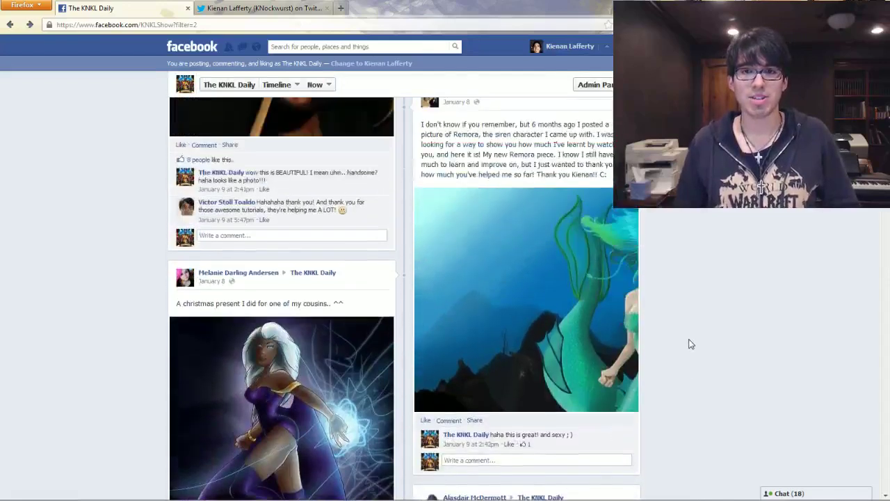
pyautogui.click(575, 417)
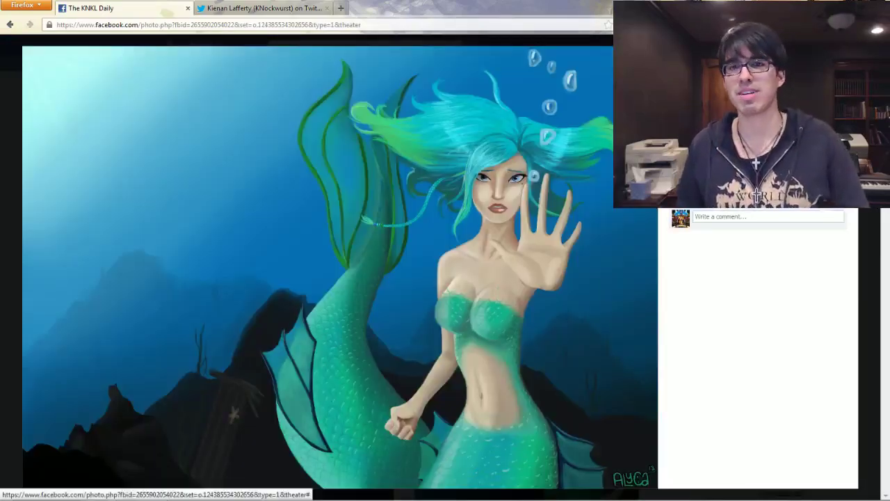
pyautogui.press('Escape')
pyautogui.scroll(4, 723, 281)
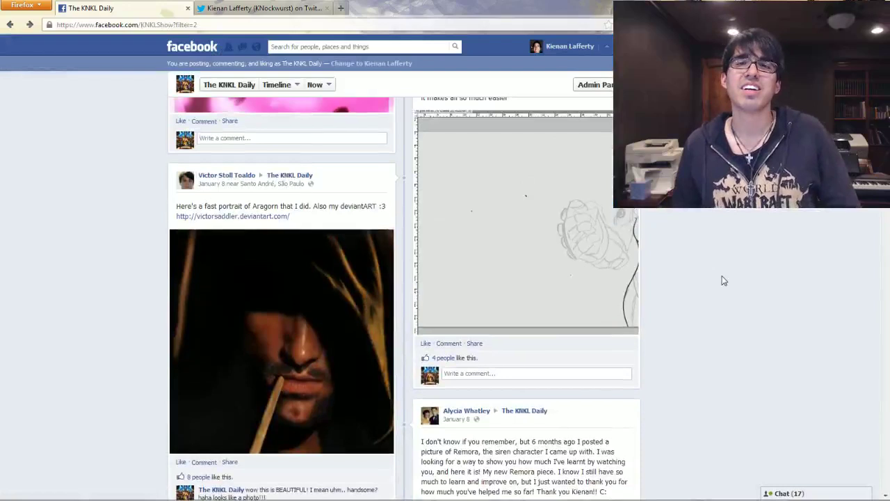
# Step: View the line-art sketch full size and browse the newer fan posts up to the start of the page
pyautogui.click(582, 315)
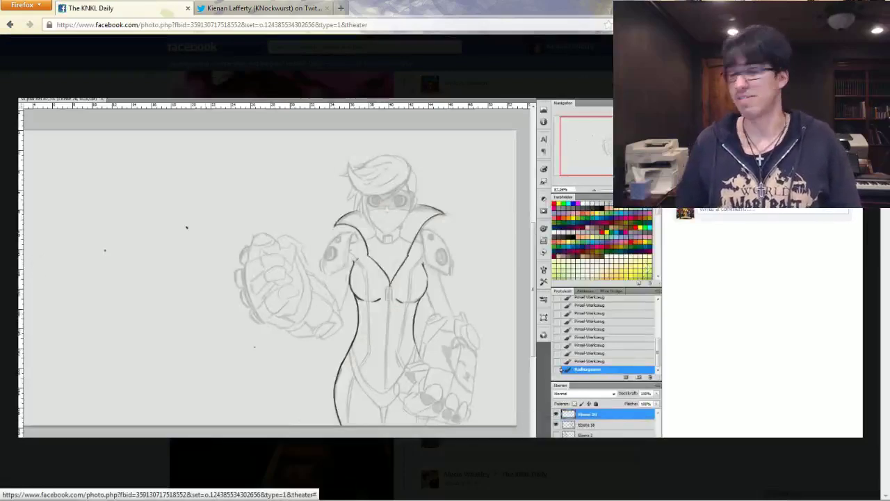
pyautogui.press('Escape')
pyautogui.scroll(6, 612, 271)
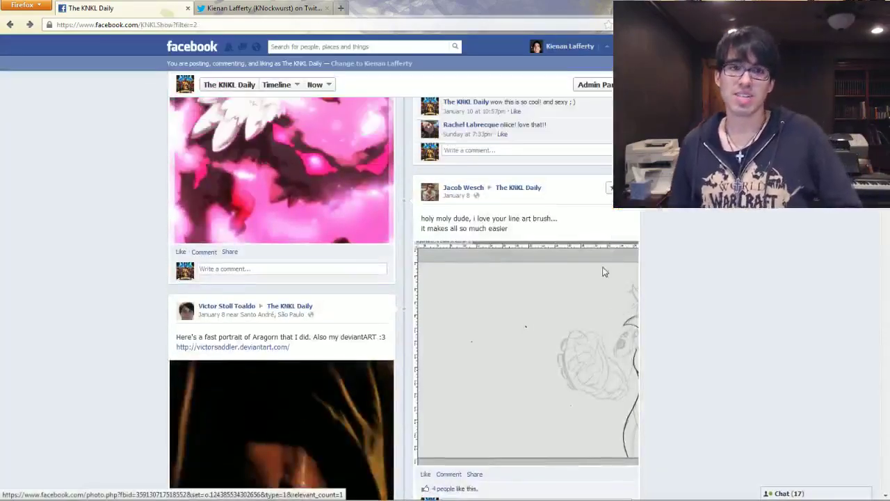
pyautogui.scroll(5, 547, 296)
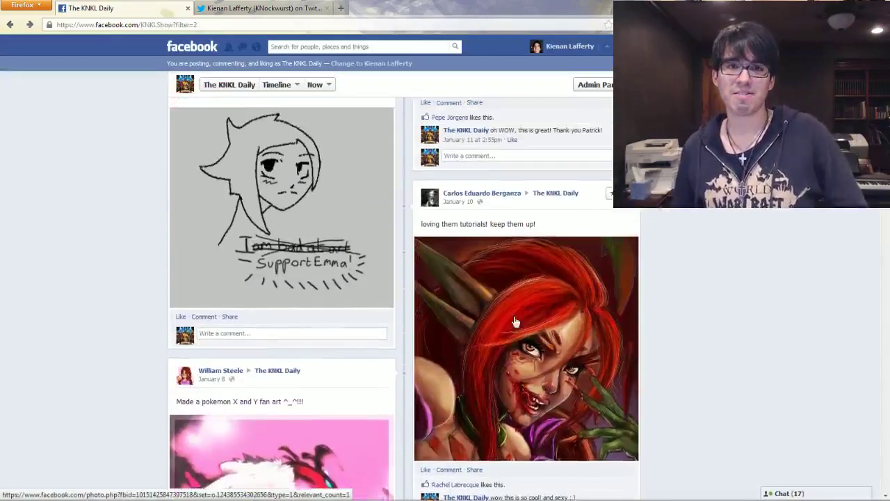
pyautogui.scroll(3, 447, 349)
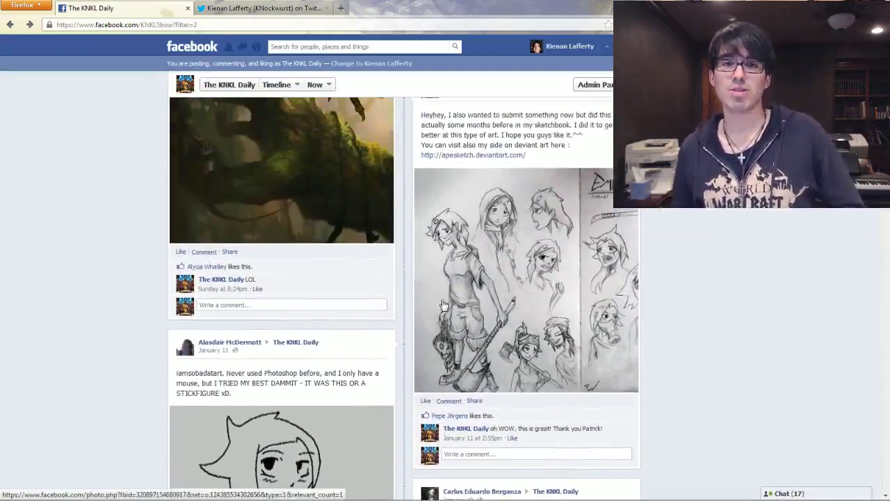
pyautogui.scroll(7, 458, 269)
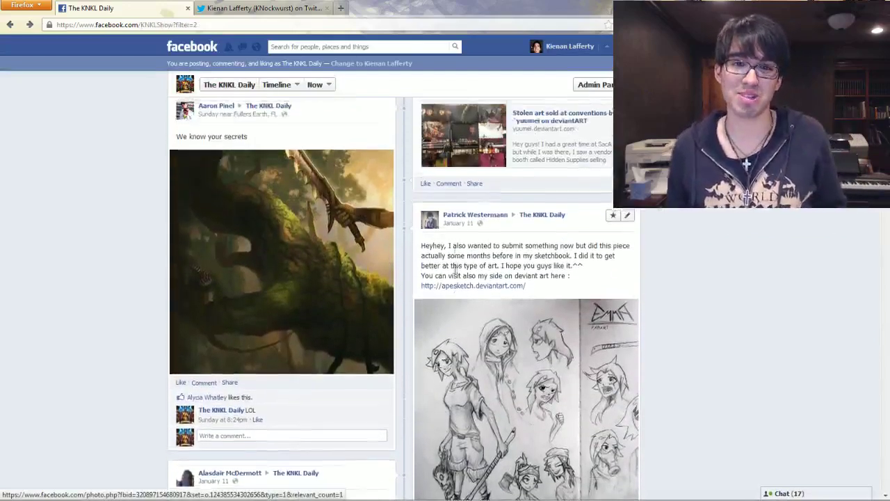
pyautogui.scroll(-2, 452, 277)
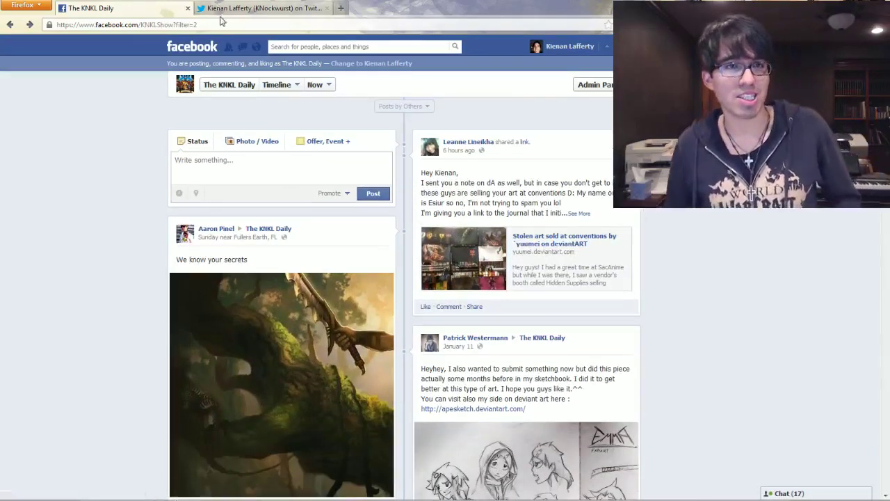
# Step: Close the Twitter profile page after viewing it and switch to Photoshop's Untitled-1 document
pyautogui.click(217, 9)
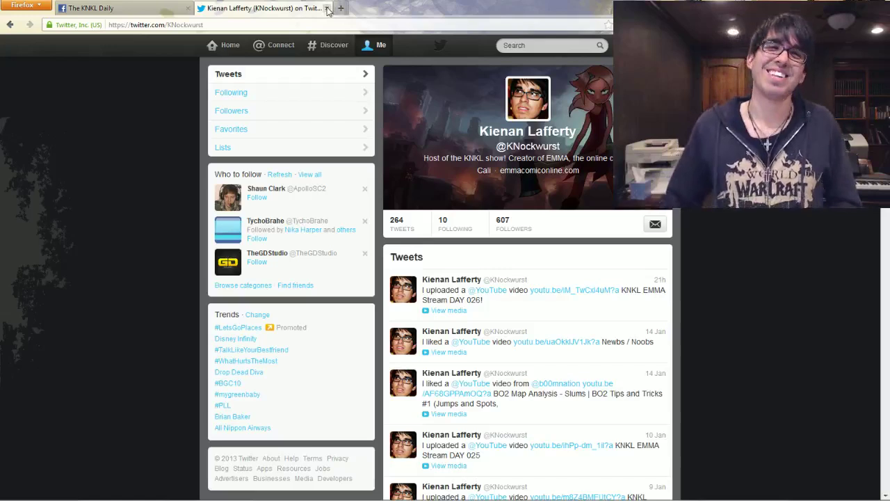
pyautogui.click(328, 8)
pyautogui.hotkey('alt', 'Tab')
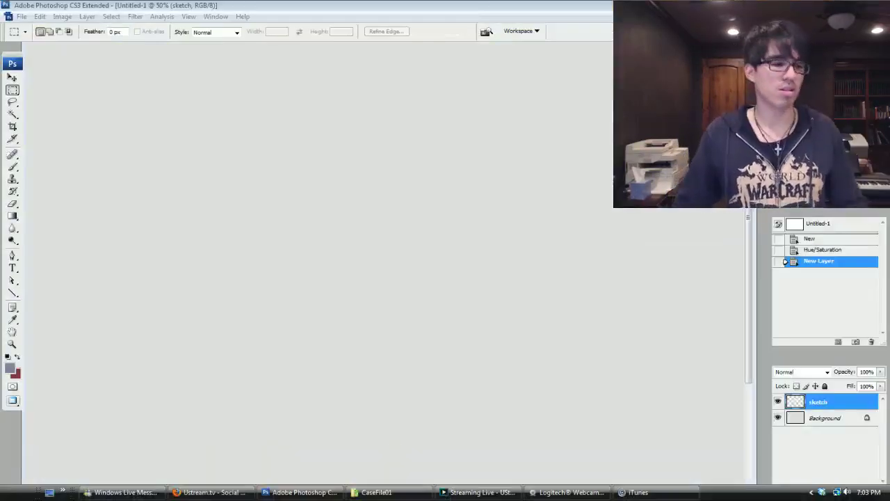
pyautogui.hotkey('alt', 'Tab')
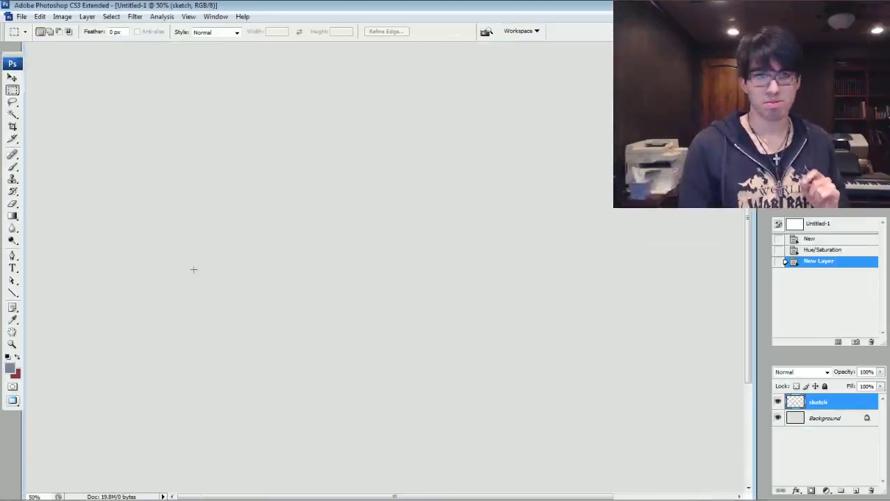
# Step: Choose the Brush tool and set the foreground colour to light grey-blue #a3acbc
pyautogui.click(12, 167)
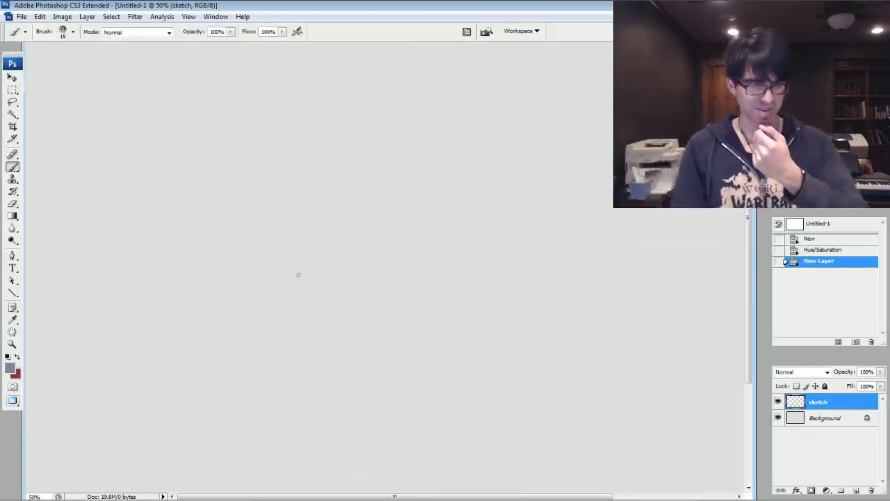
pyautogui.click(10, 368)
pyautogui.moveTo(563, 322); pyautogui.dragTo(551, 310)
pyautogui.click(695, 330)
pyautogui.moveTo(696, 330); pyautogui.dragTo(696, 329)
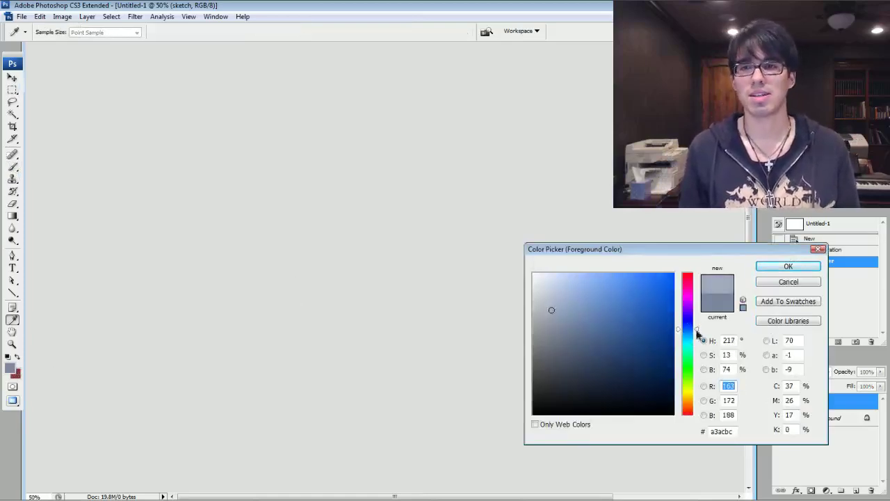
pyautogui.click(788, 266)
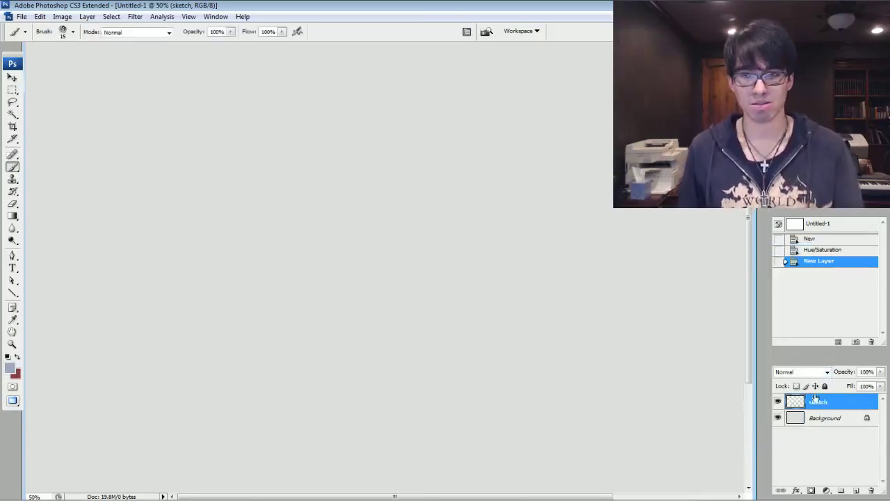
# Step: Brush a small, slightly tilted oval for the head on the sketch layer, going over the outline several times
pyautogui.click(817, 418)
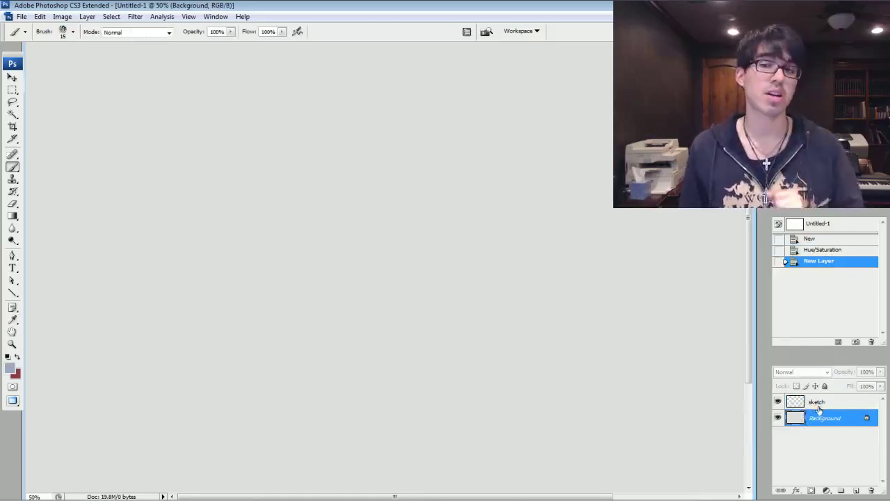
pyautogui.click(821, 402)
pyautogui.hotkey('ctrl', '+')
pyautogui.moveTo(348, 230); pyautogui.dragTo(467, 287)
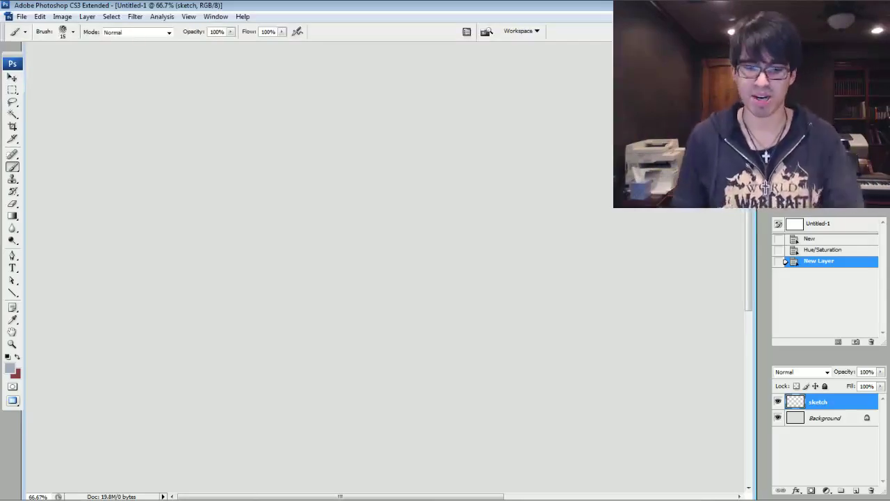
pyautogui.moveTo(386, 264); pyautogui.dragTo(368, 264)
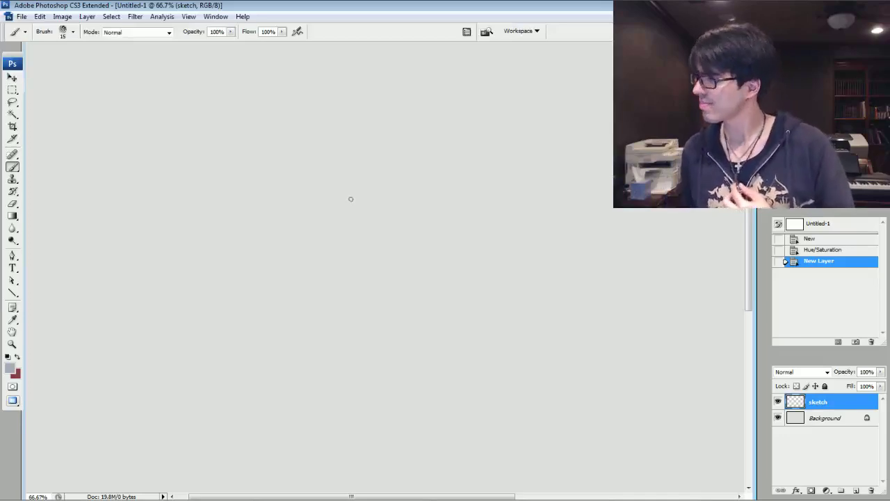
pyautogui.moveTo(549, 190)
pyautogui.mouseDown()
pyautogui.moveTo(523, 192)
pyautogui.moveTo(574, 198)
pyautogui.mouseUp()
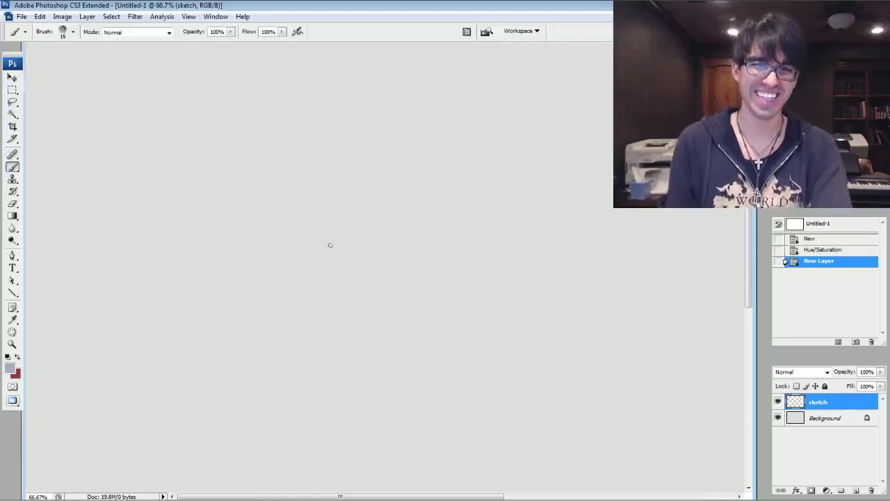
pyautogui.moveTo(479, 497)
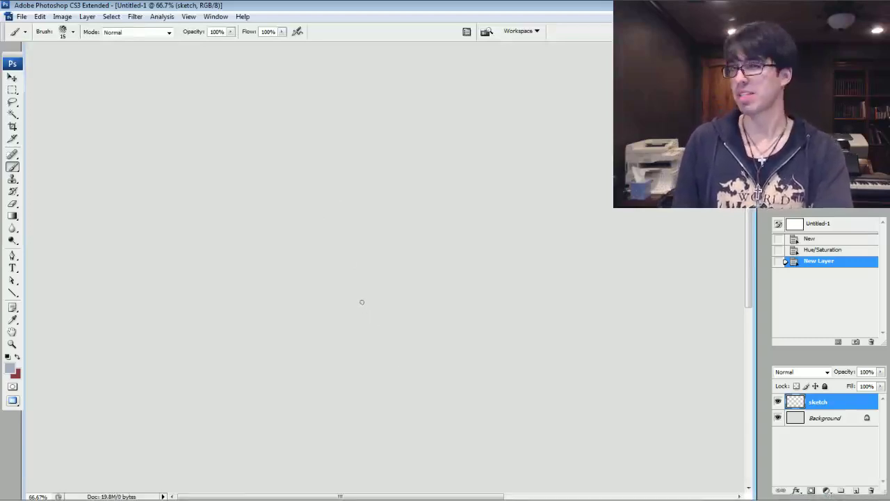
pyautogui.moveTo(302, 228)
pyautogui.mouseDown()
pyautogui.moveTo(295, 216)
pyautogui.moveTo(314, 230)
pyautogui.mouseUp()
pyautogui.moveTo(295, 215); pyautogui.dragTo(321, 229)
pyautogui.moveTo(327, 197); pyautogui.dragTo(323, 226)
pyautogui.moveTo(329, 197); pyautogui.dragTo(327, 220)
pyautogui.moveTo(330, 195); pyautogui.dragTo(324, 224)
pyautogui.moveTo(326, 193); pyautogui.dragTo(330, 209)
pyautogui.moveTo(328, 192); pyautogui.dragTo(328, 207)
pyautogui.moveTo(318, 177); pyautogui.dragTo(330, 197)
pyautogui.moveTo(306, 173)
pyautogui.mouseDown()
pyautogui.moveTo(328, 193)
pyautogui.moveTo(325, 187)
pyautogui.moveTo(288, 199)
pyautogui.mouseUp()
pyautogui.moveTo(307, 171)
pyautogui.mouseDown()
pyautogui.moveTo(312, 216)
pyautogui.moveTo(297, 217)
pyautogui.moveTo(291, 200)
pyautogui.moveTo(310, 229)
pyautogui.mouseUp()
pyautogui.press(']')
pyautogui.moveTo(323, 182)
pyautogui.mouseDown()
pyautogui.moveTo(301, 186)
pyautogui.moveTo(313, 227)
pyautogui.moveTo(290, 204)
pyautogui.moveTo(325, 225)
pyautogui.mouseUp()
pyautogui.moveTo(303, 172)
pyautogui.mouseDown()
pyautogui.moveTo(330, 190)
pyautogui.moveTo(324, 180)
pyautogui.moveTo(297, 210)
pyautogui.moveTo(287, 201)
pyautogui.moveTo(331, 219)
pyautogui.moveTo(313, 176)
pyautogui.moveTo(329, 205)
pyautogui.mouseUp()
# Step: Sketch curved face guidelines and angry slanted eyes inside the head oval, using a smaller brush for the eyes
pyautogui.press('[')
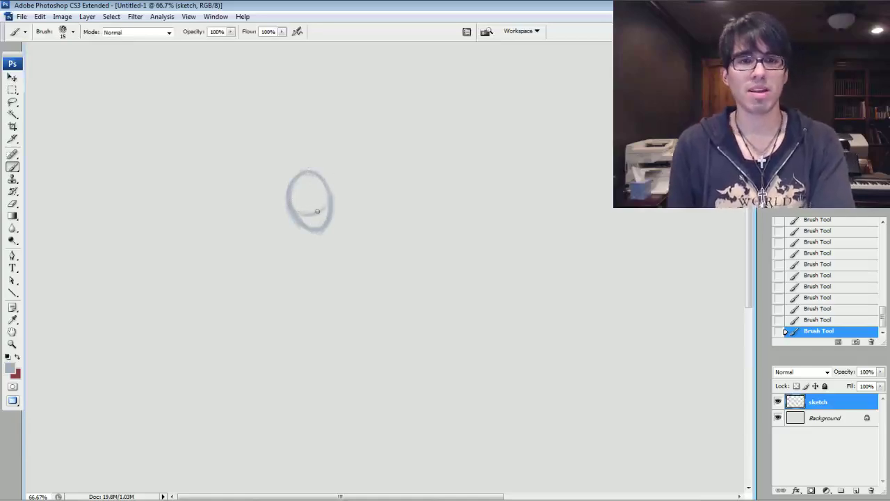
pyautogui.moveTo(308, 193)
pyautogui.mouseDown()
pyautogui.moveTo(313, 219)
pyautogui.moveTo(325, 208)
pyautogui.mouseUp()
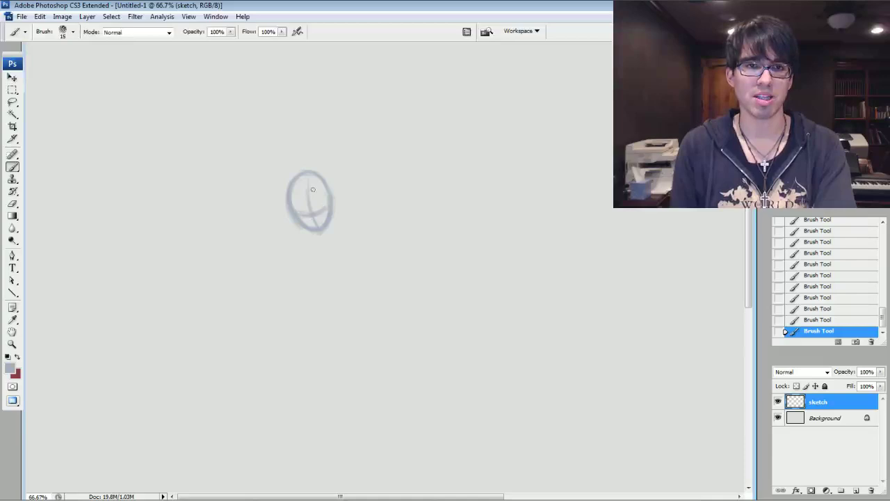
pyautogui.press('[')
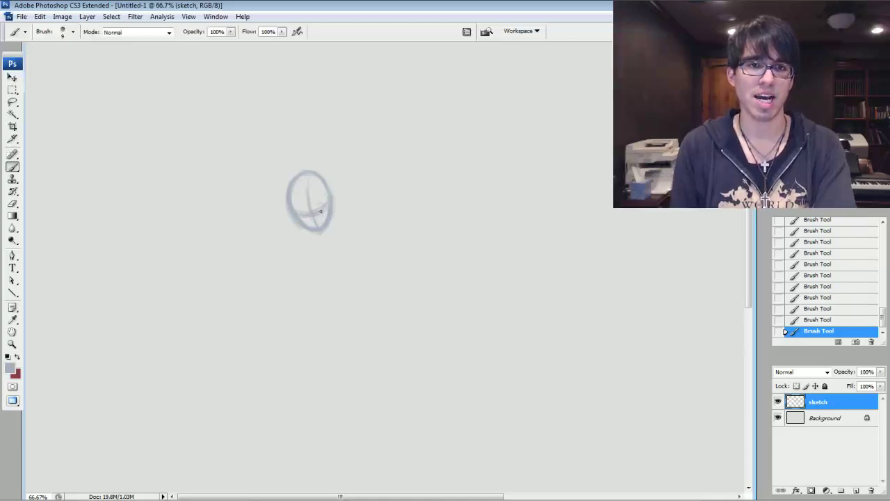
pyautogui.moveTo(295, 207); pyautogui.dragTo(320, 207)
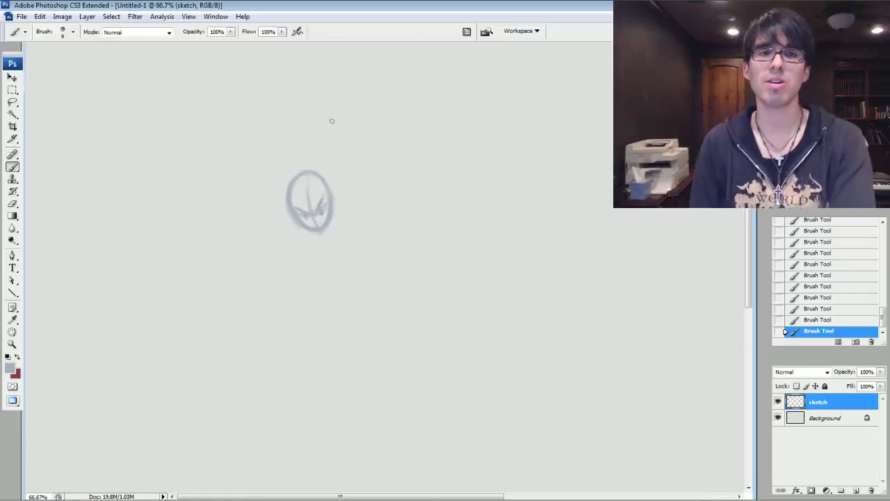
pyautogui.hotkey('ctrl', '+')
pyautogui.moveTo(306, 195)
pyautogui.mouseDown()
pyautogui.moveTo(306, 289)
pyautogui.moveTo(324, 269)
pyautogui.mouseUp()
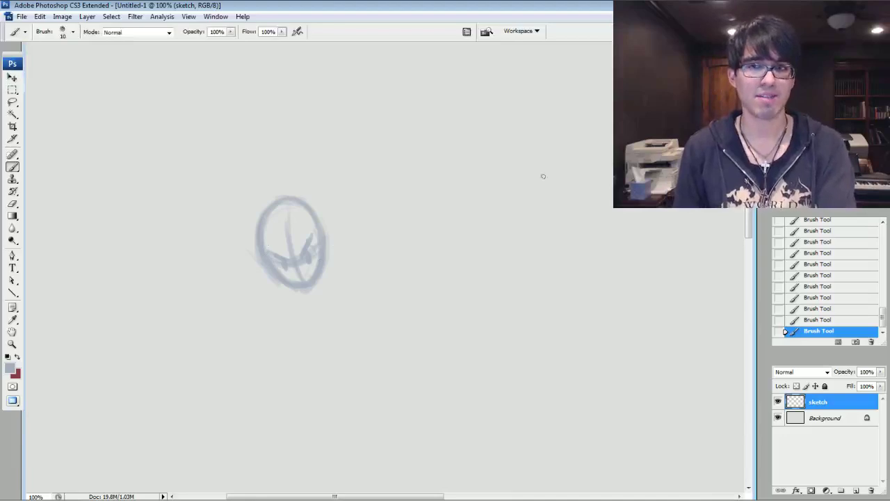
# Step: Lighten the facial marks with the Eraser and touch up the head's right edge with a 15 px brush
pyautogui.hotkey('ctrl', '-')
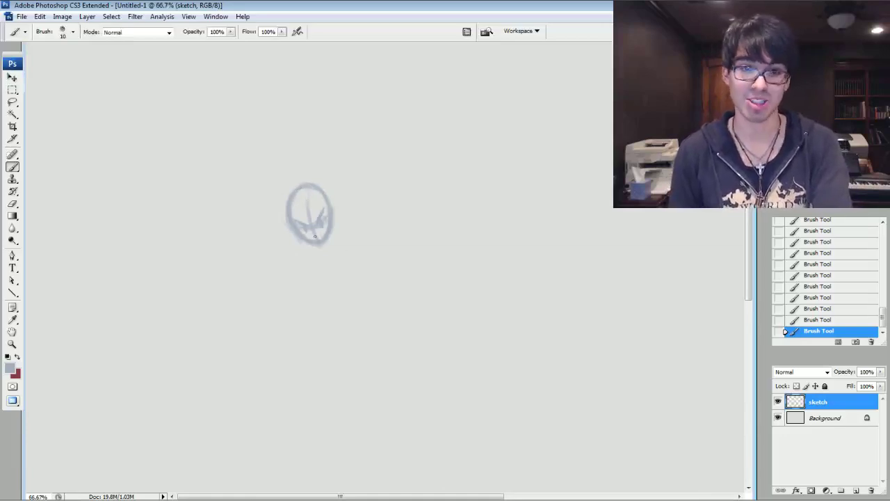
pyautogui.moveTo(318, 225)
pyautogui.mouseDown()
pyautogui.moveTo(317, 236)
pyautogui.moveTo(315, 225)
pyautogui.moveTo(299, 226)
pyautogui.mouseUp()
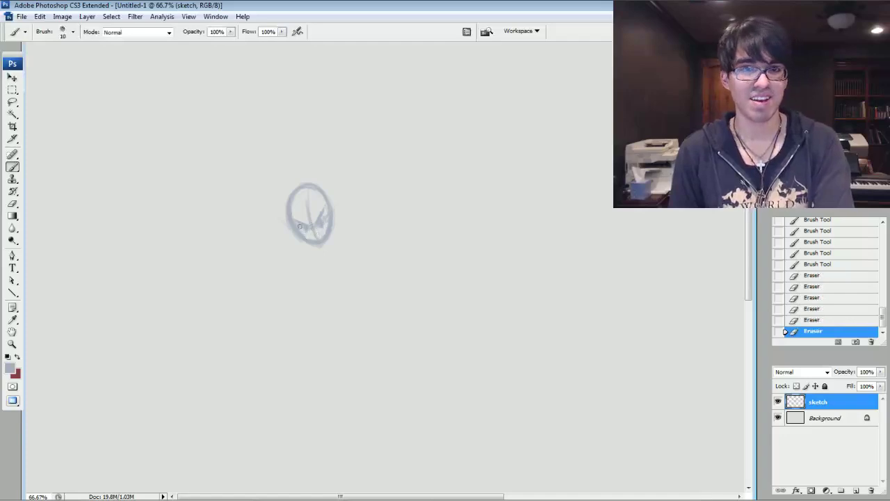
pyautogui.press(']')
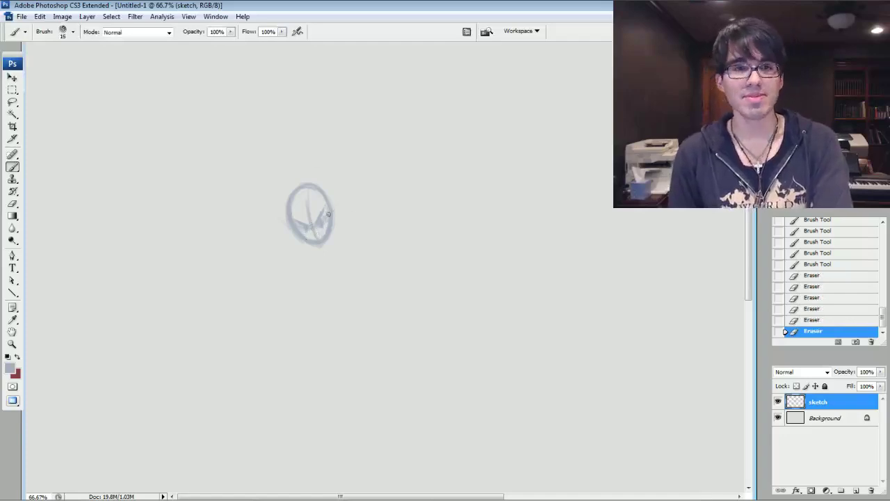
pyautogui.click(333, 202)
pyautogui.click(333, 197)
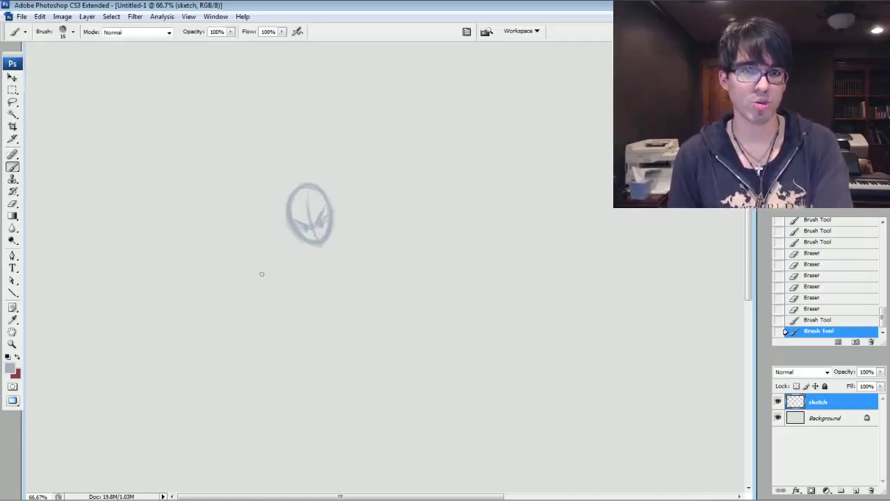
# Step: Brush a large sweeping arc that curves below the head and rises on its right side, using overlapping strokes
pyautogui.moveTo(223, 303); pyautogui.dragTo(348, 329)
pyautogui.moveTo(238, 246); pyautogui.dragTo(306, 338)
pyautogui.moveTo(233, 304); pyautogui.dragTo(362, 341)
pyautogui.moveTo(238, 305); pyautogui.dragTo(412, 339)
pyautogui.moveTo(322, 336); pyautogui.dragTo(446, 271)
pyautogui.moveTo(365, 327); pyautogui.dragTo(463, 234)
pyautogui.moveTo(306, 331); pyautogui.dragTo(444, 289)
pyautogui.moveTo(376, 319); pyautogui.dragTo(486, 182)
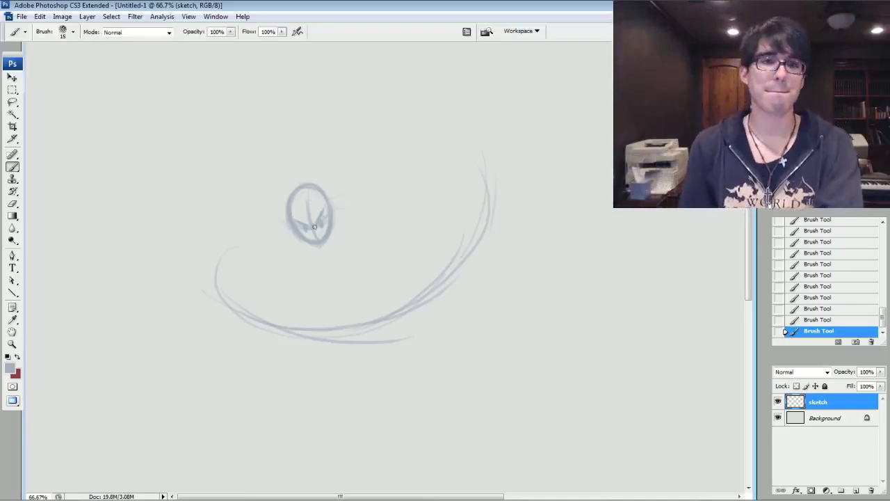
# Step: Extend the arc up the head's left side to a pointed tip and erase the arc's upper right portion
pyautogui.moveTo(490, 185)
pyautogui.mouseDown()
pyautogui.moveTo(213, 256)
pyautogui.moveTo(320, 322)
pyautogui.moveTo(202, 151)
pyautogui.mouseUp()
pyautogui.moveTo(214, 245); pyautogui.dragTo(218, 139)
pyautogui.moveTo(189, 196)
pyautogui.mouseDown()
pyautogui.moveTo(284, 313)
pyautogui.moveTo(204, 153)
pyautogui.mouseUp()
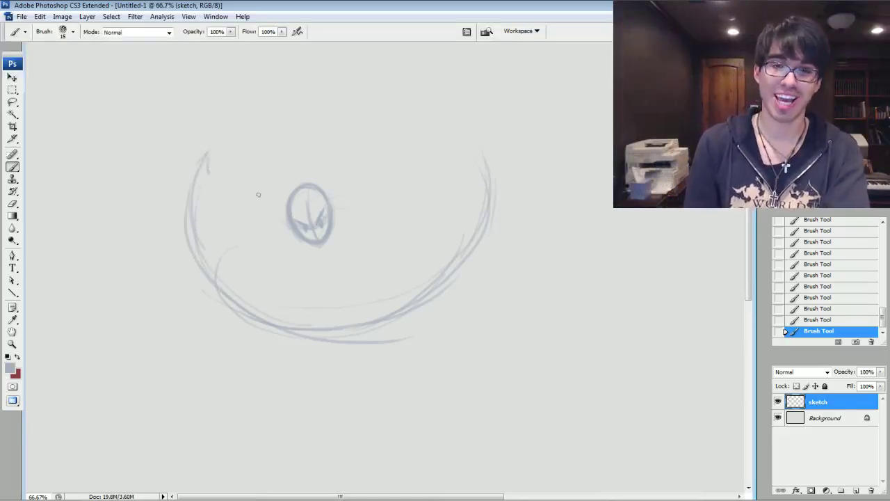
pyautogui.moveTo(489, 217)
pyautogui.mouseDown()
pyautogui.moveTo(494, 201)
pyautogui.moveTo(421, 284)
pyautogui.mouseUp()
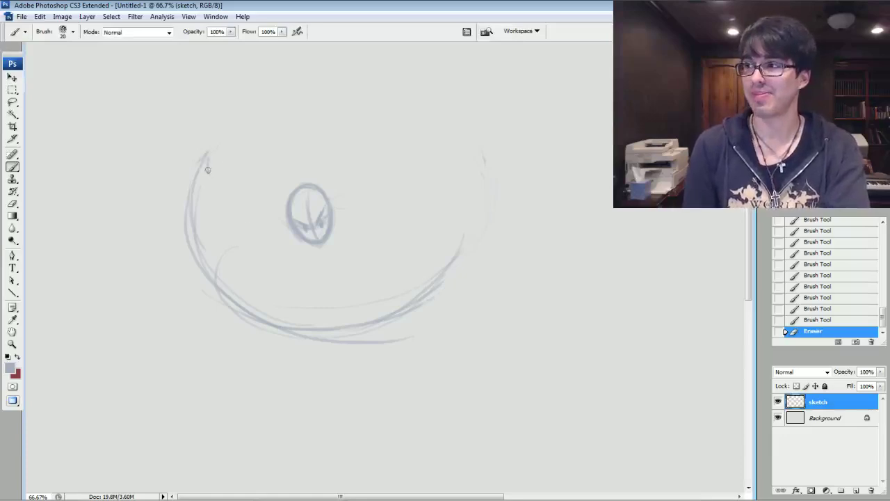
# Step: Sketch a raised arm with overlapping strokes running from the head's left side toward the canvas's upper left
pyautogui.moveTo(284, 196); pyautogui.dragTo(298, 196)
pyautogui.moveTo(298, 195)
pyautogui.mouseDown()
pyautogui.moveTo(292, 189)
pyautogui.moveTo(287, 209)
pyautogui.mouseUp()
pyautogui.moveTo(274, 182); pyautogui.dragTo(288, 217)
pyautogui.moveTo(272, 187); pyautogui.dragTo(290, 216)
pyautogui.moveTo(268, 195); pyautogui.dragTo(287, 220)
pyautogui.moveTo(261, 184)
pyautogui.mouseDown()
pyautogui.moveTo(291, 201)
pyautogui.moveTo(244, 161)
pyautogui.mouseUp()
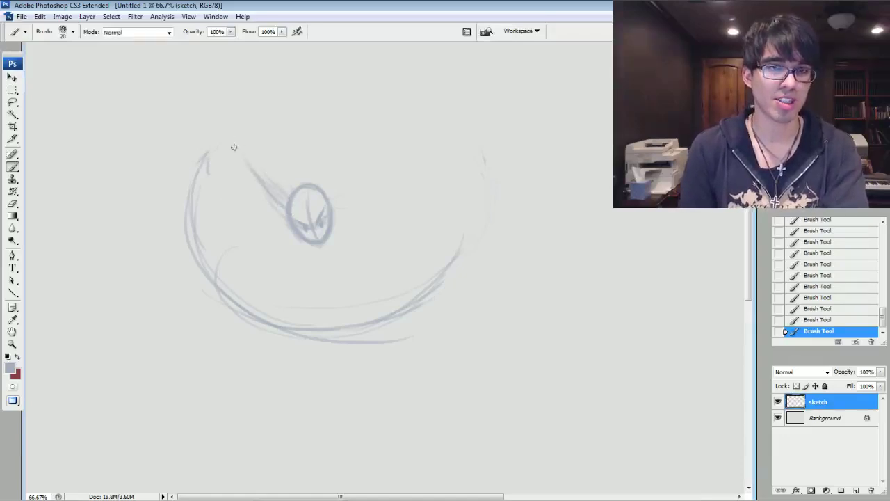
pyautogui.moveTo(215, 130); pyautogui.dragTo(284, 196)
pyautogui.moveTo(226, 133); pyautogui.dragTo(258, 169)
pyautogui.moveTo(208, 120)
pyautogui.mouseDown()
pyautogui.moveTo(249, 168)
pyautogui.moveTo(291, 190)
pyautogui.mouseUp()
pyautogui.moveTo(237, 148)
pyautogui.mouseDown()
pyautogui.moveTo(270, 196)
pyautogui.moveTo(286, 182)
pyautogui.moveTo(258, 188)
pyautogui.mouseUp()
# Step: Draw two direction arrows alongside the raised arm with a 15 px brush, plus a short slanted line with a dot beyond their tips
pyautogui.press('[')
pyautogui.moveTo(327, 162); pyautogui.dragTo(236, 118)
pyautogui.moveTo(240, 198); pyautogui.dragTo(196, 117)
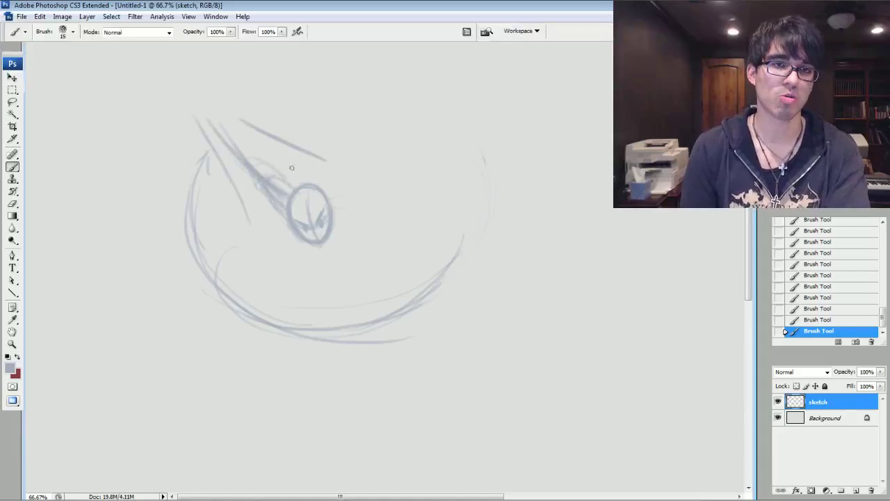
pyautogui.press('[')
pyautogui.moveTo(252, 120); pyautogui.dragTo(212, 99)
pyautogui.moveTo(212, 98)
pyautogui.mouseDown()
pyautogui.moveTo(231, 103)
pyautogui.moveTo(196, 135)
pyautogui.mouseUp()
pyautogui.moveTo(186, 81); pyautogui.dragTo(159, 126)
pyautogui.moveTo(179, 96); pyautogui.dragTo(213, 68)
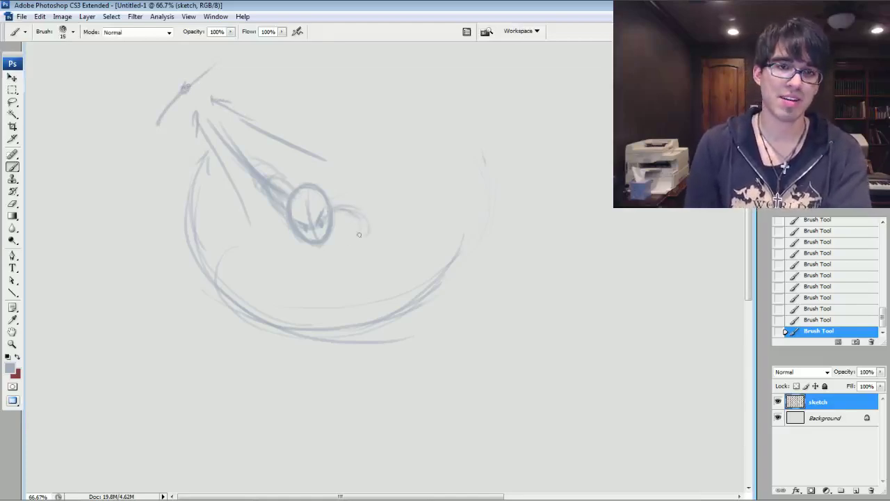
# Step: Sketch the second shoulder and upper arm below the head's right side, with a long outer curve sweeping around them
pyautogui.moveTo(335, 213)
pyautogui.mouseDown()
pyautogui.moveTo(337, 272)
pyautogui.moveTo(338, 230)
pyautogui.moveTo(327, 276)
pyautogui.moveTo(320, 247)
pyautogui.moveTo(332, 265)
pyautogui.mouseUp()
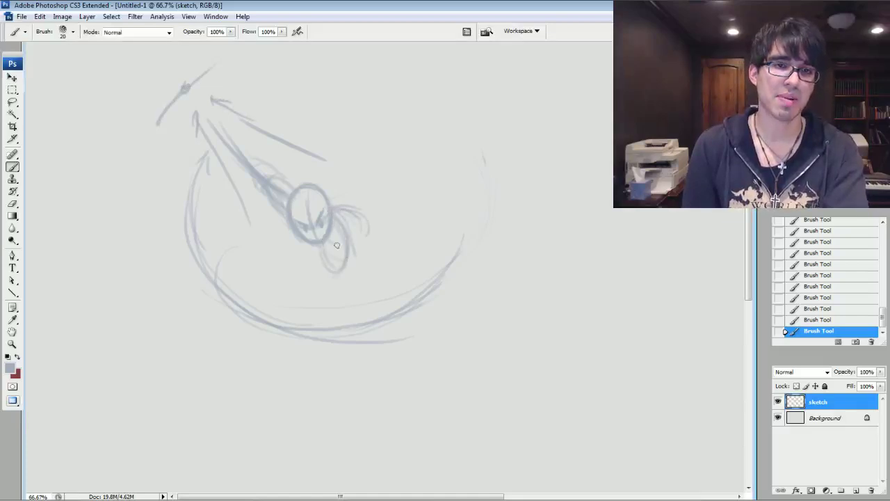
pyautogui.moveTo(300, 167)
pyautogui.mouseDown()
pyautogui.moveTo(337, 189)
pyautogui.moveTo(362, 285)
pyautogui.mouseUp()
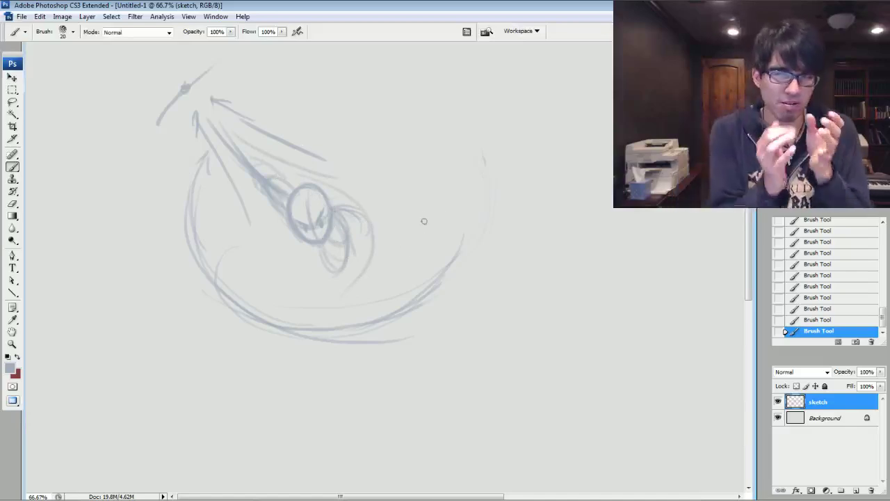
pyautogui.hotkey('ctrl', '+')
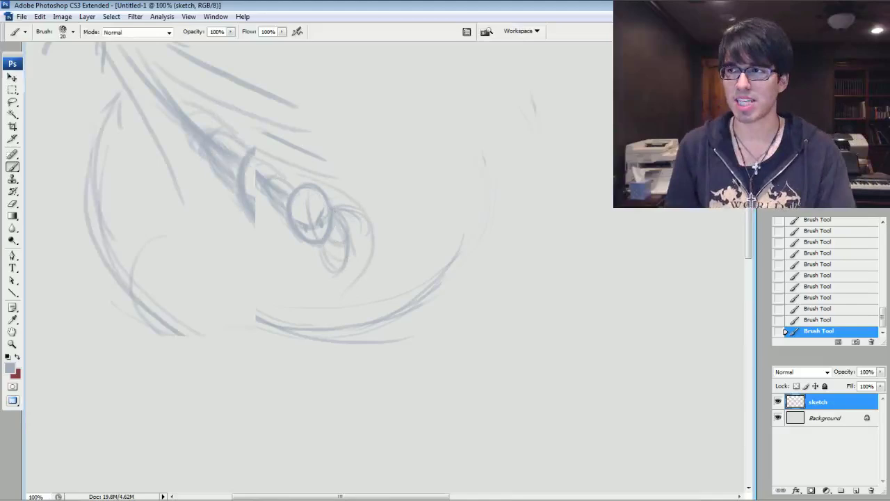
pyautogui.moveTo(445, 184)
pyautogui.mouseDown()
pyautogui.moveTo(536, 263)
pyautogui.moveTo(487, 255)
pyautogui.mouseUp()
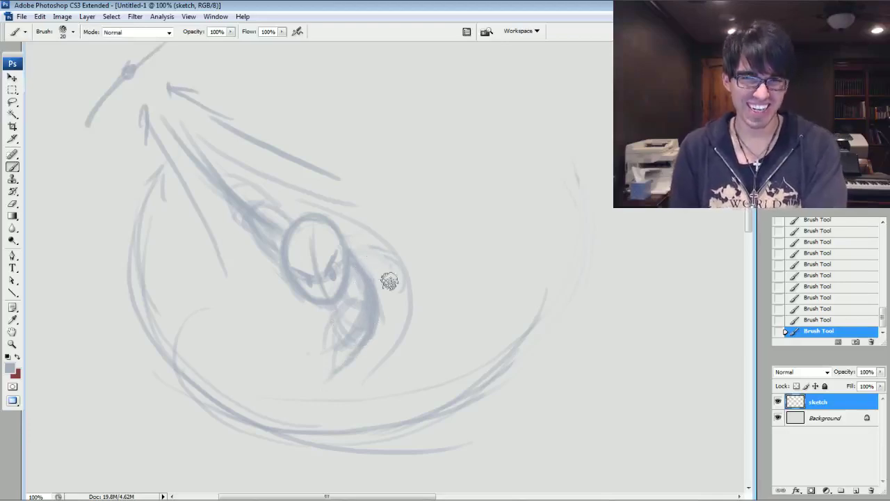
# Step: Lighten stray marks beside the lowered upper arm with the Eraser, rework its outer edge and mark the pointed elbow
pyautogui.moveTo(368, 243); pyautogui.dragTo(376, 251)
pyautogui.press('[')
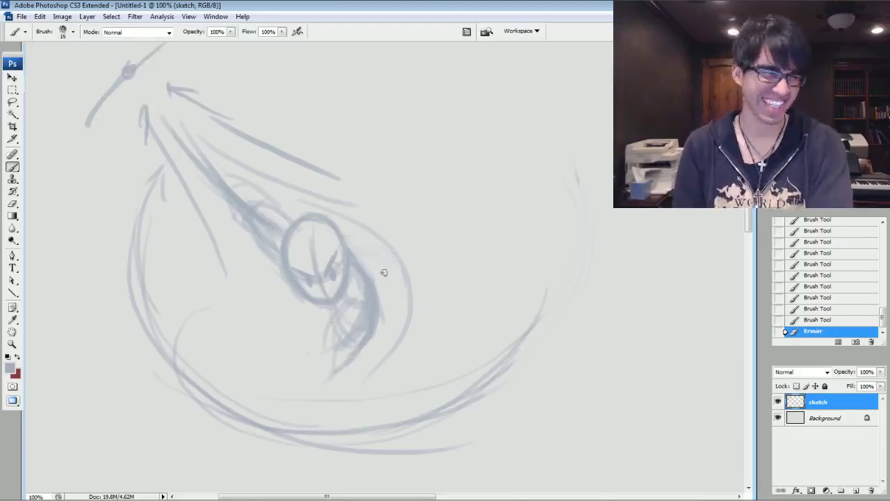
pyautogui.moveTo(365, 266); pyautogui.dragTo(379, 298)
pyautogui.press(']')
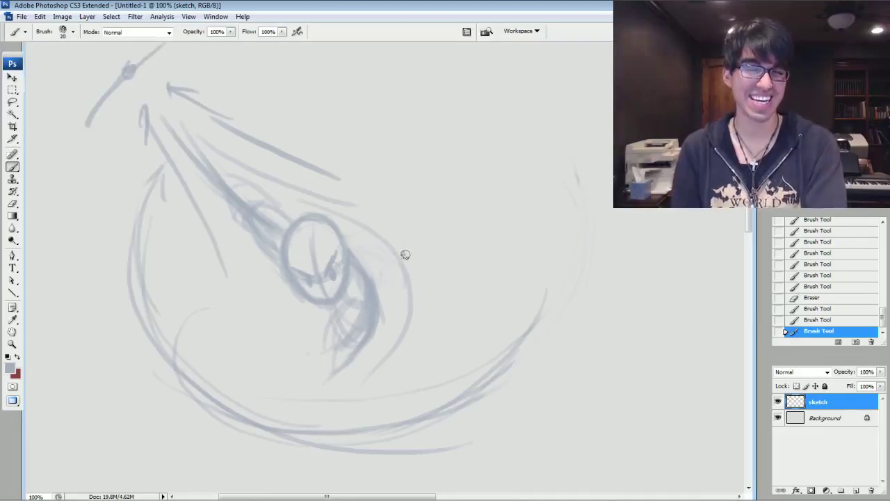
pyautogui.moveTo(340, 364); pyautogui.dragTo(335, 375)
pyautogui.moveTo(341, 361); pyautogui.dragTo(334, 378)
pyautogui.moveTo(339, 364)
pyautogui.mouseDown()
pyautogui.moveTo(333, 376)
pyautogui.moveTo(338, 369)
pyautogui.mouseUp()
pyautogui.moveTo(341, 362); pyautogui.dragTo(331, 380)
# Step: Sketch the bent forearm as long strokes from the elbow toward the upper left, reducing the brush to 10 px
pyautogui.press('[')
pyautogui.moveTo(336, 373)
pyautogui.mouseDown()
pyautogui.moveTo(314, 372)
pyautogui.moveTo(233, 300)
pyautogui.moveTo(317, 375)
pyautogui.moveTo(223, 255)
pyautogui.mouseUp()
pyautogui.moveTo(317, 369); pyautogui.dragTo(222, 258)
pyautogui.moveTo(294, 358); pyautogui.dragTo(226, 264)
pyautogui.press('[')
pyautogui.moveTo(302, 358); pyautogui.dragTo(220, 253)
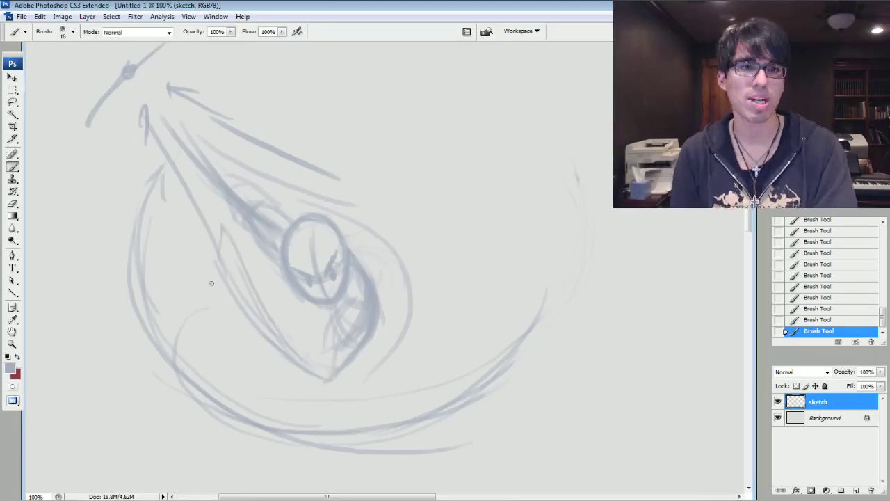
# Step: Reinforce the outer curve around the bent arm and add a parallel sweep below the forearm with a 15 px brush
pyautogui.press(']')
pyautogui.moveTo(406, 271); pyautogui.dragTo(363, 379)
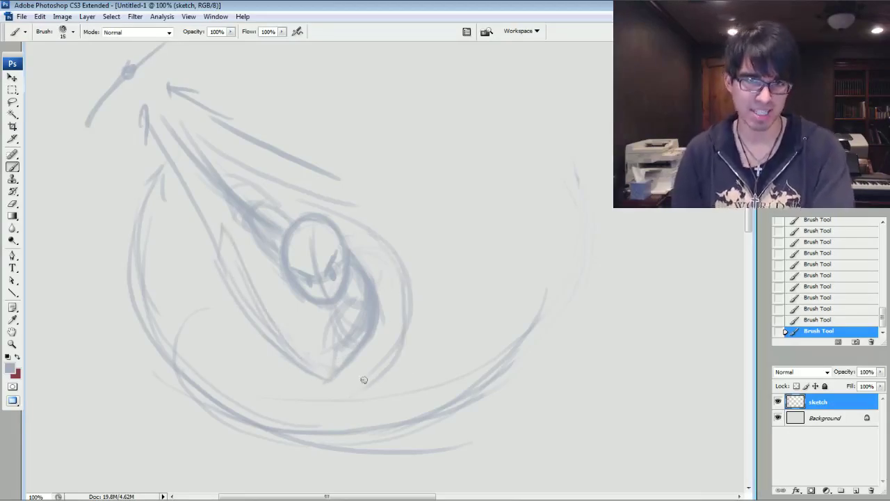
pyautogui.moveTo(292, 399); pyautogui.dragTo(205, 261)
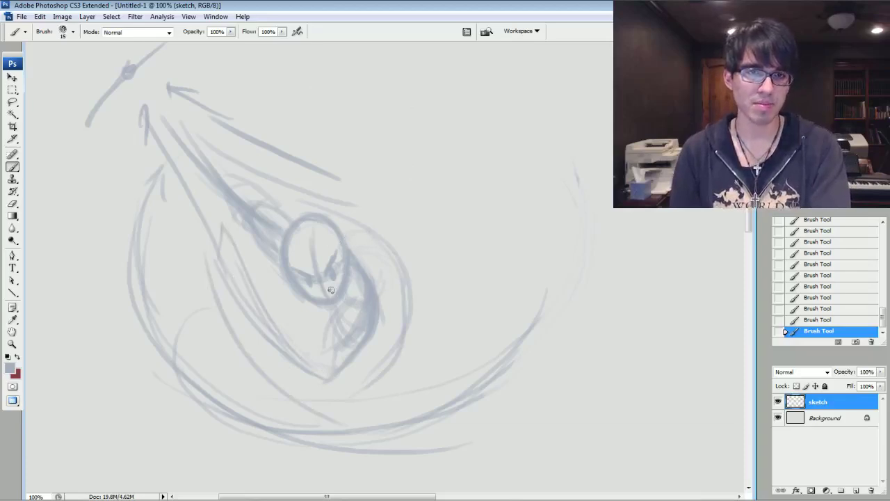
# Step: Sketch rounded back and shoulder curves above and behind the head, and step back past the last trial stroke
pyautogui.moveTo(373, 261); pyautogui.dragTo(356, 207)
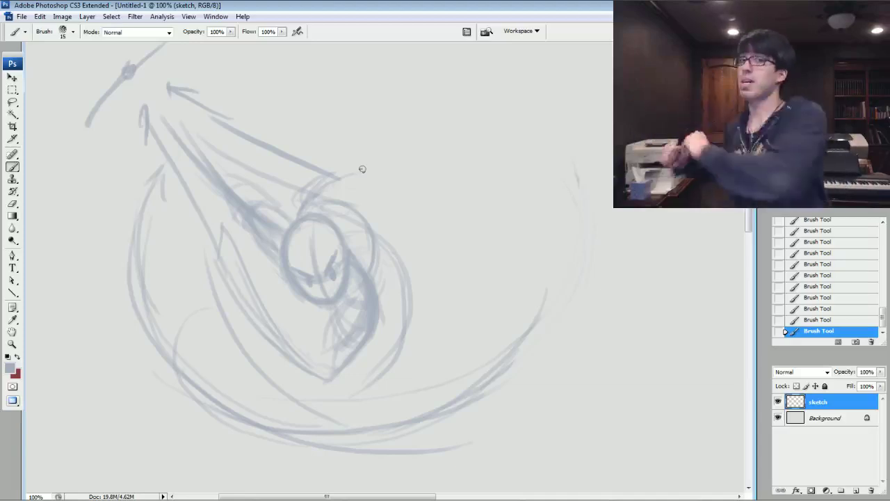
pyautogui.press(']')
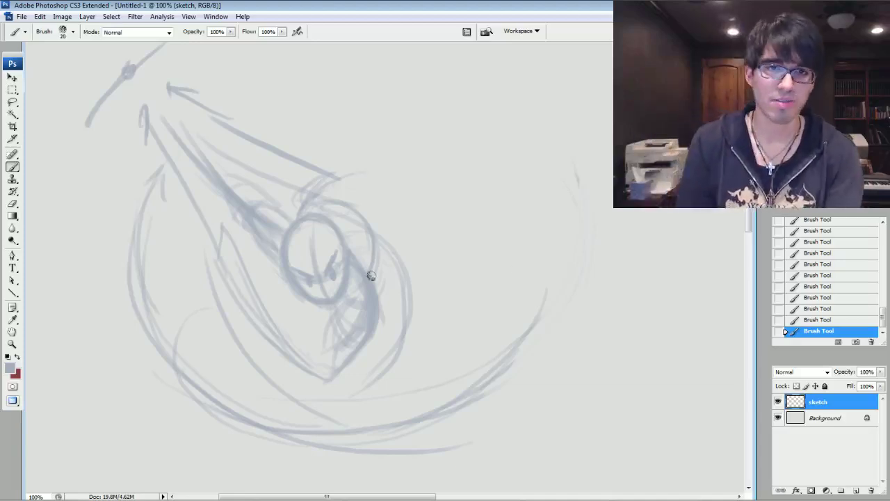
pyautogui.press('[')
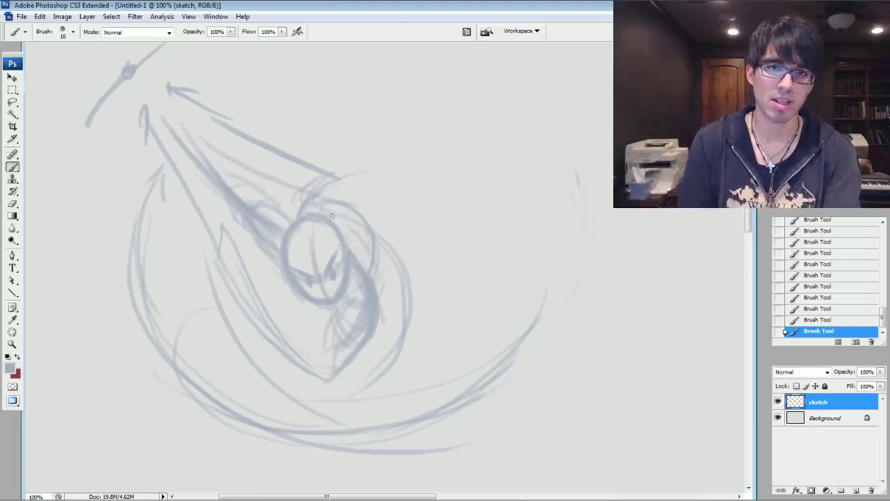
pyautogui.moveTo(265, 164); pyautogui.dragTo(374, 263)
pyautogui.click(818, 319)
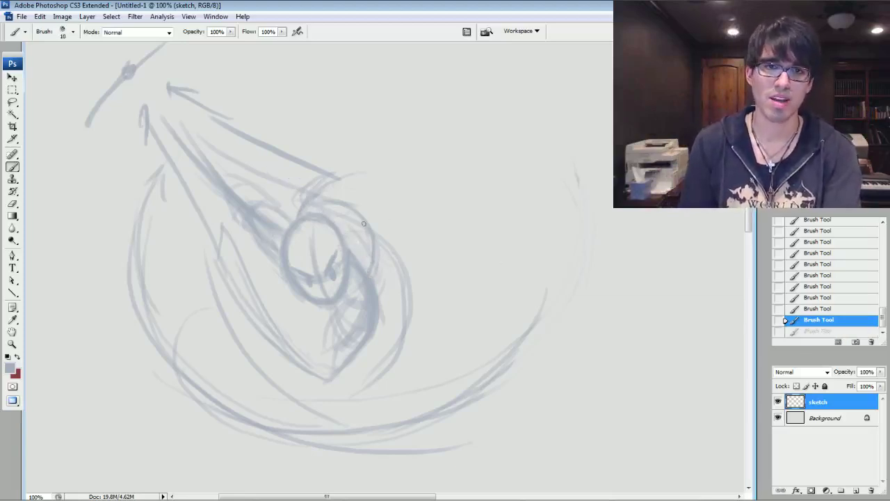
# Step: Draw a slanted guide line from behind the head to the upper right and define both shoulder contours with a 10 px brush
pyautogui.moveTo(346, 203); pyautogui.dragTo(427, 162)
pyautogui.moveTo(267, 136)
pyautogui.mouseDown()
pyautogui.moveTo(407, 278)
pyautogui.moveTo(375, 290)
pyautogui.mouseUp()
pyautogui.hotkey('ctrl', 'z')
pyautogui.press('[')
pyautogui.moveTo(298, 223); pyautogui.dragTo(272, 209)
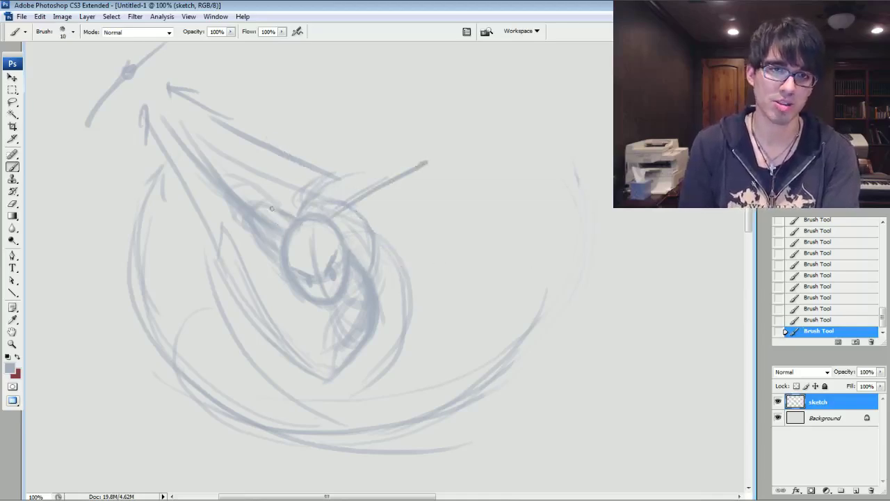
pyautogui.moveTo(342, 243); pyautogui.dragTo(365, 268)
pyautogui.moveTo(291, 216); pyautogui.dragTo(266, 213)
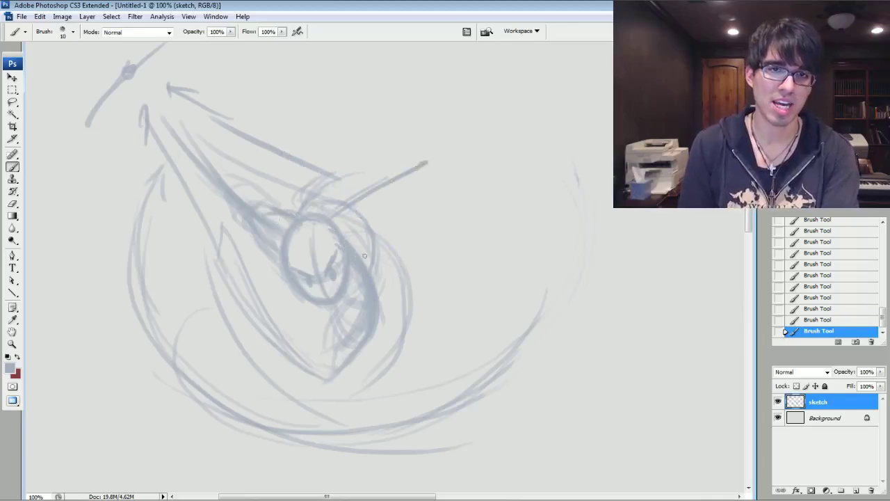
pyautogui.moveTo(353, 212); pyautogui.dragTo(362, 242)
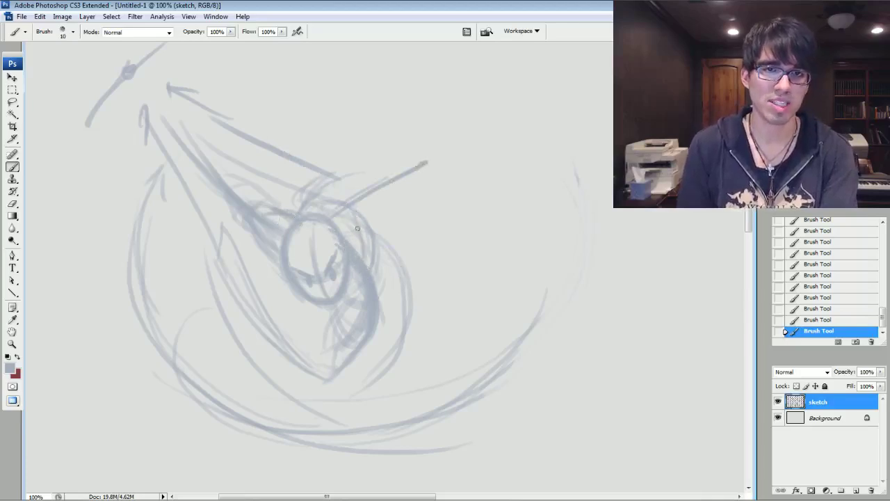
# Step: Sketch a long tapered oval for the body extending right from behind the head, and erase the guide line inside it
pyautogui.moveTo(299, 206)
pyautogui.mouseDown()
pyautogui.moveTo(325, 183)
pyautogui.moveTo(387, 165)
pyautogui.moveTo(464, 190)
pyautogui.moveTo(477, 213)
pyautogui.mouseUp()
pyautogui.moveTo(361, 215)
pyautogui.mouseDown()
pyautogui.moveTo(459, 218)
pyautogui.moveTo(457, 203)
pyautogui.moveTo(385, 171)
pyautogui.mouseUp()
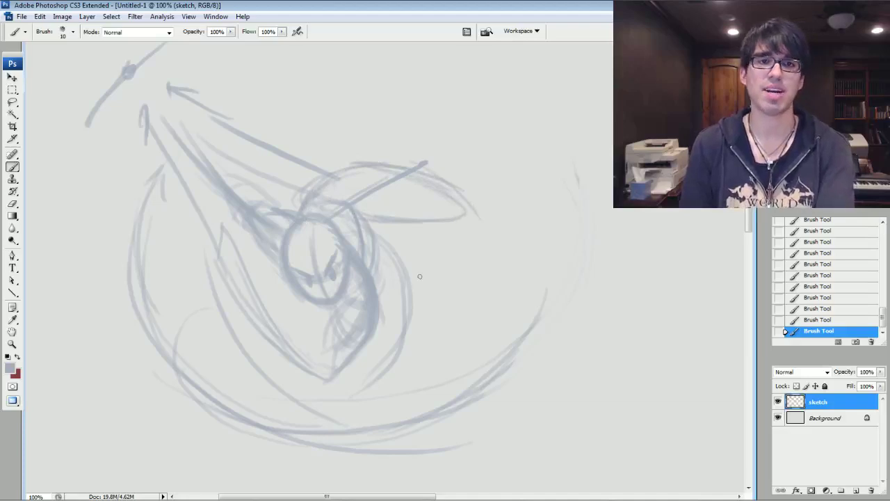
pyautogui.press('e')
pyautogui.moveTo(341, 207)
pyautogui.mouseDown()
pyautogui.moveTo(327, 191)
pyautogui.moveTo(335, 193)
pyautogui.mouseUp()
pyautogui.moveTo(399, 183)
pyautogui.mouseDown()
pyautogui.moveTo(367, 193)
pyautogui.moveTo(439, 194)
pyautogui.mouseUp()
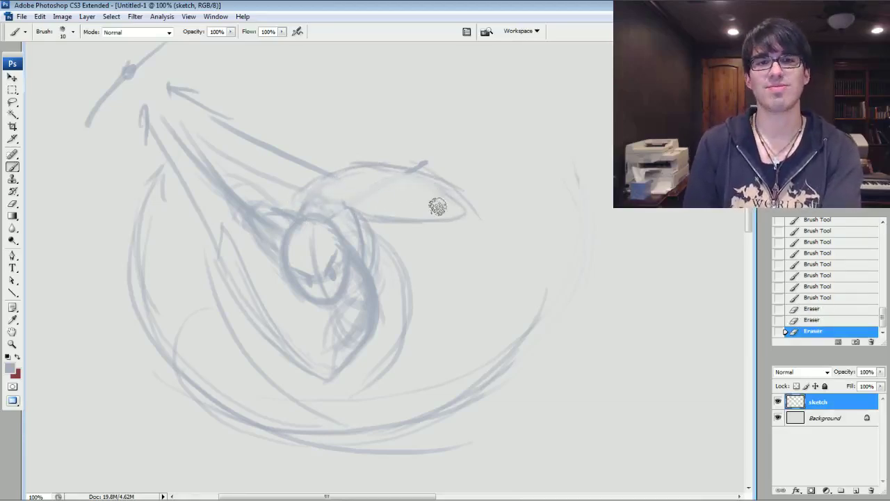
# Step: Darken the upper and lower outlines of the tapered body oval with repeated brush strokes
pyautogui.moveTo(303, 211)
pyautogui.mouseDown()
pyautogui.moveTo(325, 175)
pyautogui.moveTo(341, 169)
pyautogui.mouseUp()
pyautogui.moveTo(338, 168)
pyautogui.mouseDown()
pyautogui.moveTo(412, 178)
pyautogui.moveTo(401, 176)
pyautogui.mouseUp()
pyautogui.moveTo(422, 166); pyautogui.dragTo(389, 182)
pyautogui.moveTo(363, 217); pyautogui.dragTo(417, 223)
pyautogui.moveTo(456, 225)
pyautogui.mouseDown()
pyautogui.moveTo(392, 226)
pyautogui.moveTo(401, 221)
pyautogui.mouseUp()
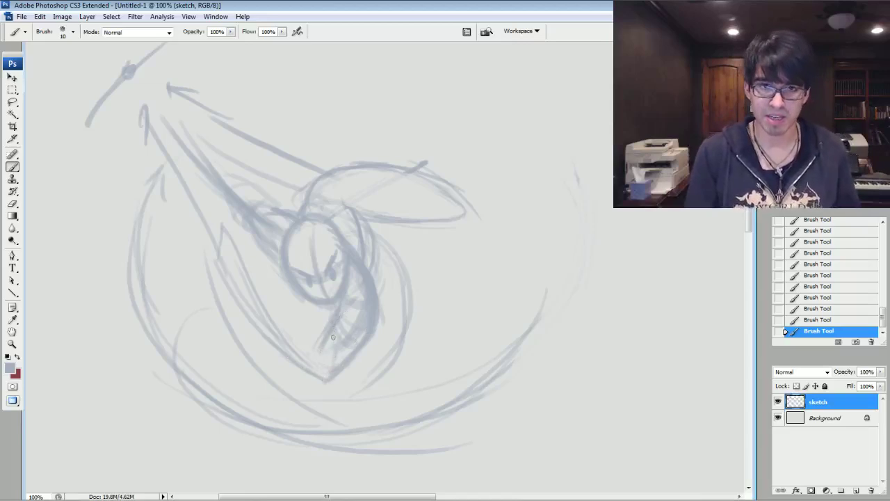
# Step: Erase the rough shading inside the bent upper arm and redraw its inner edge
pyautogui.moveTo(367, 311); pyautogui.dragTo(340, 335)
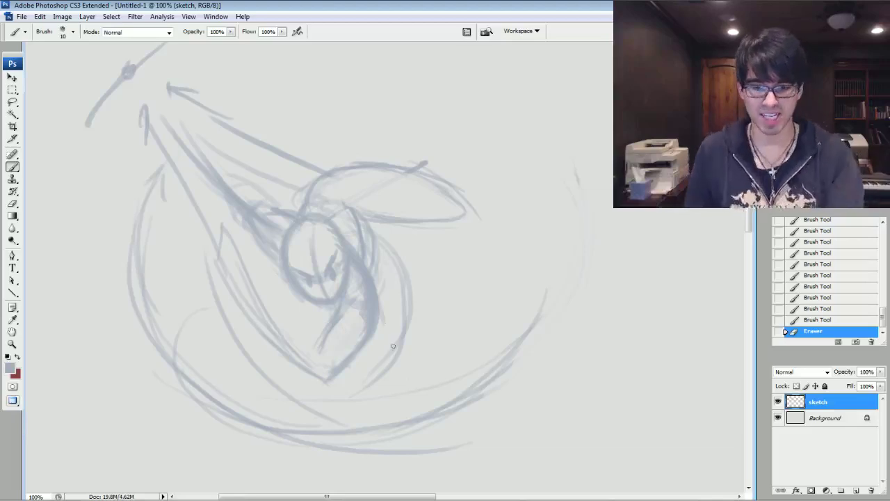
pyautogui.moveTo(371, 321)
pyautogui.mouseDown()
pyautogui.moveTo(377, 292)
pyautogui.moveTo(320, 350)
pyautogui.moveTo(328, 346)
pyautogui.mouseUp()
pyautogui.moveTo(339, 320)
pyautogui.mouseDown()
pyautogui.moveTo(322, 359)
pyautogui.moveTo(324, 330)
pyautogui.mouseUp()
pyautogui.press('e')
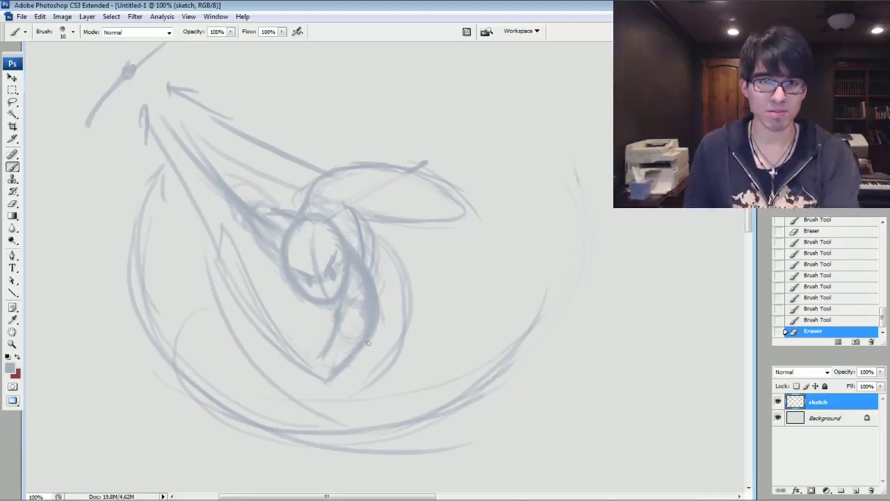
# Step: Define the bent arm's elbow crease, draw the forearm's upper edge and start the hand with a 9 px brush
pyautogui.moveTo(350, 342); pyautogui.dragTo(344, 336)
pyautogui.moveTo(343, 334); pyautogui.dragTo(338, 330)
pyautogui.moveTo(343, 331); pyautogui.dragTo(329, 347)
pyautogui.moveTo(336, 338); pyautogui.dragTo(325, 352)
pyautogui.moveTo(326, 348)
pyautogui.mouseDown()
pyautogui.moveTo(335, 361)
pyautogui.moveTo(350, 360)
pyautogui.mouseUp()
pyautogui.moveTo(323, 354)
pyautogui.mouseDown()
pyautogui.moveTo(296, 334)
pyautogui.moveTo(309, 339)
pyautogui.moveTo(313, 368)
pyautogui.moveTo(265, 323)
pyautogui.moveTo(291, 353)
pyautogui.moveTo(305, 341)
pyautogui.moveTo(278, 319)
pyautogui.mouseUp()
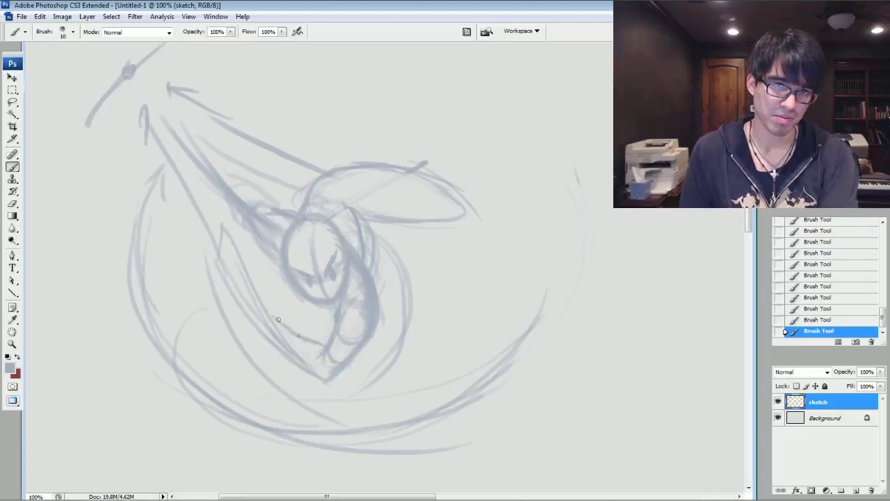
pyautogui.press('[')
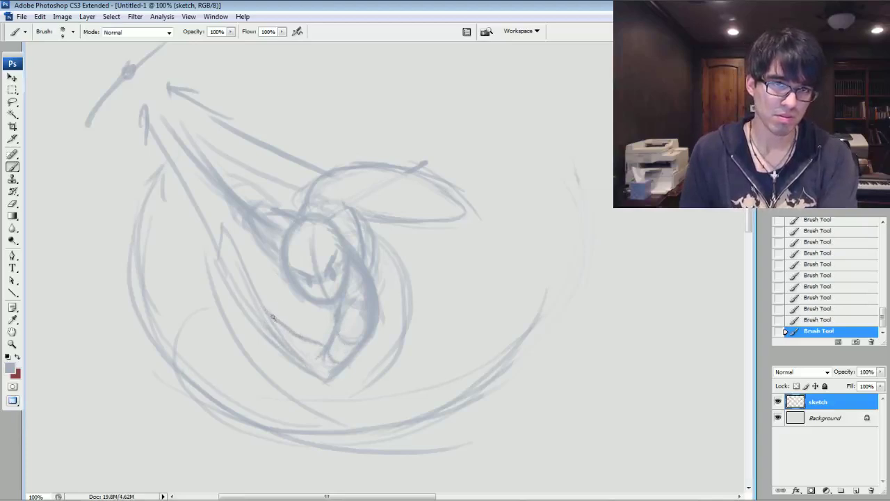
pyautogui.moveTo(271, 307); pyautogui.dragTo(270, 331)
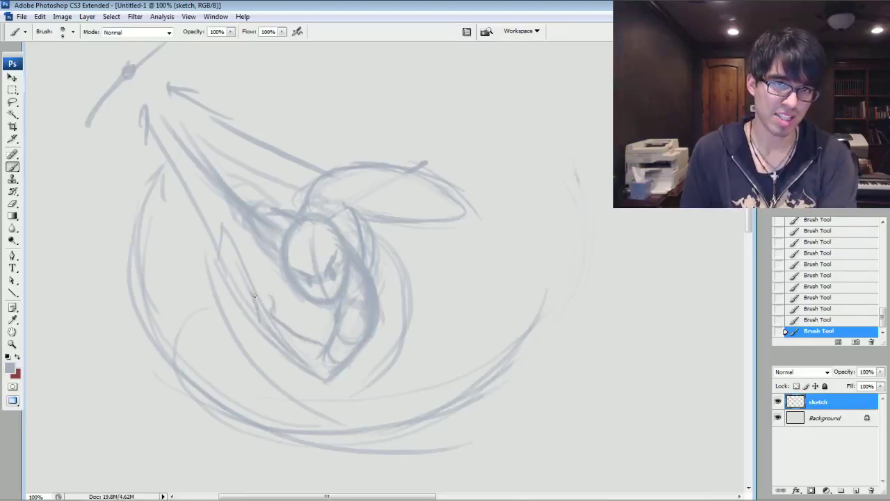
# Step: Sketch an enlarged forearm and curled hand to the right of the figure as a study, and erase it
pyautogui.press(']')
pyautogui.moveTo(523, 328); pyautogui.dragTo(483, 260)
pyautogui.moveTo(523, 329); pyautogui.dragTo(481, 261)
pyautogui.moveTo(578, 318)
pyautogui.mouseDown()
pyautogui.moveTo(484, 234)
pyautogui.moveTo(467, 194)
pyautogui.mouseUp()
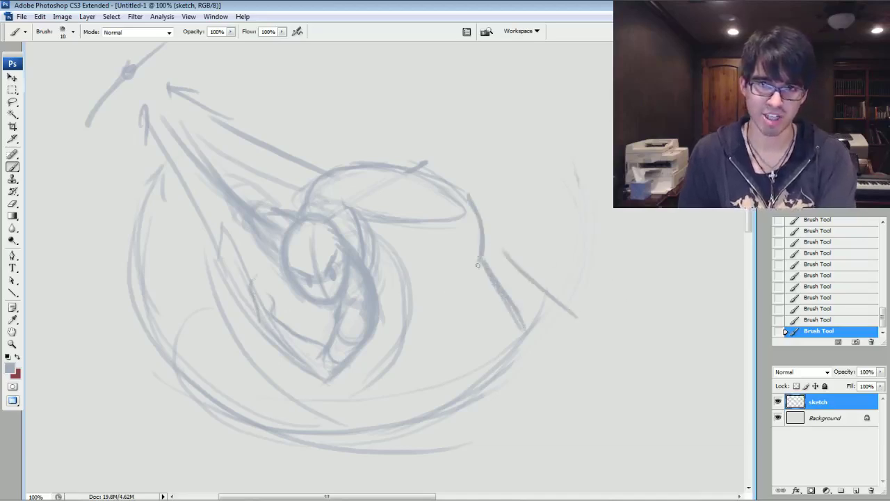
pyautogui.moveTo(468, 275)
pyautogui.mouseDown()
pyautogui.moveTo(510, 244)
pyautogui.moveTo(524, 208)
pyautogui.moveTo(505, 206)
pyautogui.moveTo(506, 214)
pyautogui.mouseUp()
pyautogui.moveTo(479, 178)
pyautogui.mouseDown()
pyautogui.moveTo(494, 162)
pyautogui.moveTo(501, 170)
pyautogui.moveTo(477, 176)
pyautogui.moveTo(493, 162)
pyautogui.moveTo(505, 169)
pyautogui.moveTo(469, 193)
pyautogui.moveTo(478, 179)
pyautogui.moveTo(479, 216)
pyautogui.mouseUp()
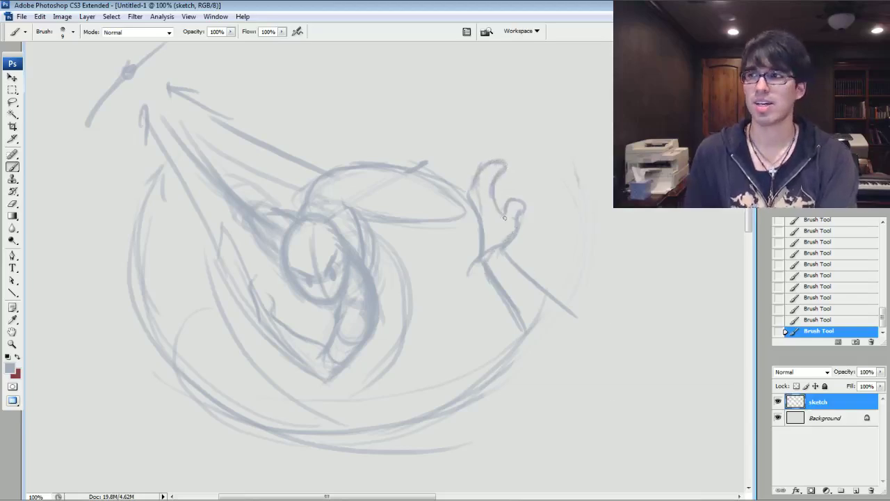
pyautogui.press(']')
pyautogui.moveTo(510, 169)
pyautogui.mouseDown()
pyautogui.moveTo(493, 186)
pyautogui.moveTo(492, 243)
pyautogui.moveTo(519, 202)
pyautogui.moveTo(485, 226)
pyautogui.moveTo(492, 265)
pyautogui.moveTo(512, 294)
pyautogui.moveTo(526, 267)
pyautogui.moveTo(526, 313)
pyautogui.moveTo(491, 257)
pyautogui.mouseUp()
# Step: Draw small curled fingers on the bent arm's hand with a finer brush and clean up around the forearm
pyautogui.press('[')
pyautogui.press('[')
pyautogui.press('[')
pyautogui.moveTo(270, 295); pyautogui.dragTo(274, 300)
pyautogui.moveTo(271, 292); pyautogui.dragTo(273, 305)
pyautogui.moveTo(266, 295); pyautogui.dragTo(270, 303)
pyautogui.moveTo(272, 291); pyautogui.dragTo(257, 281)
pyautogui.moveTo(256, 275); pyautogui.dragTo(250, 281)
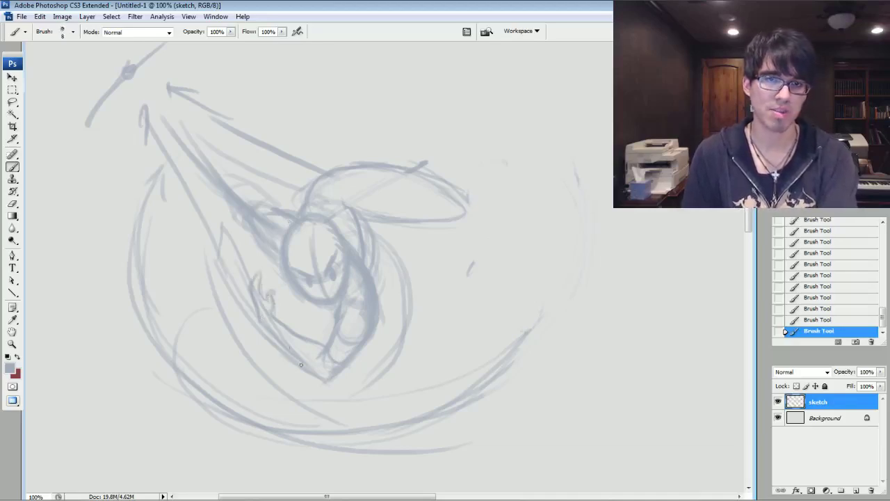
pyautogui.moveTo(289, 334); pyautogui.dragTo(260, 290)
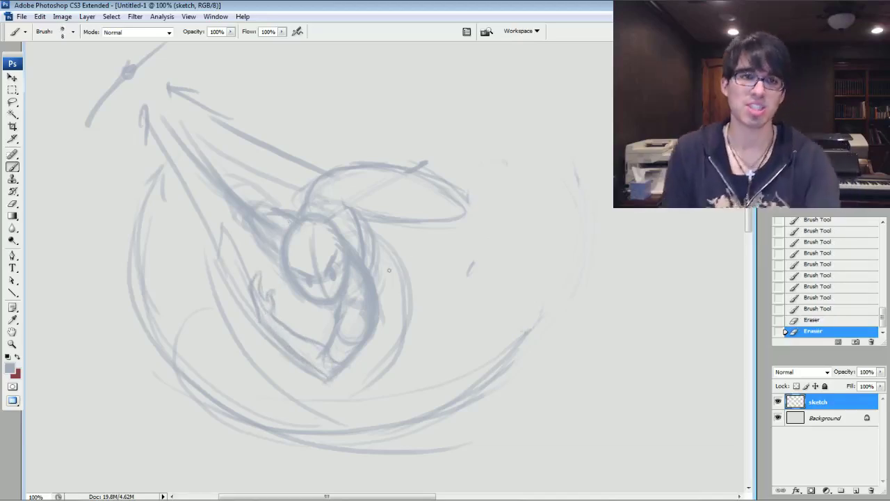
# Step: Lighten the raised arm's rough lines with the Eraser and redraw the angular shoulder contour beside the head
pyautogui.moveTo(282, 274); pyautogui.dragTo(258, 241)
pyautogui.moveTo(267, 251)
pyautogui.mouseDown()
pyautogui.moveTo(235, 216)
pyautogui.moveTo(216, 164)
pyautogui.mouseUp()
pyautogui.press(']')
pyautogui.moveTo(222, 181)
pyautogui.mouseDown()
pyautogui.moveTo(180, 122)
pyautogui.moveTo(209, 157)
pyautogui.mouseUp()
pyautogui.moveTo(178, 129); pyautogui.dragTo(221, 147)
pyautogui.press(']')
pyautogui.press(']')
pyautogui.moveTo(258, 209); pyautogui.dragTo(267, 239)
pyautogui.moveTo(280, 209); pyautogui.dragTo(299, 220)
# Step: Darken the bent upper arm's muscle contours with a 15 px brush and refine the elbow with a 10 px brush
pyautogui.press(']')
pyautogui.moveTo(368, 312)
pyautogui.mouseDown()
pyautogui.moveTo(347, 259)
pyautogui.moveTo(363, 280)
pyautogui.mouseUp()
pyautogui.moveTo(360, 327)
pyautogui.mouseDown()
pyautogui.moveTo(366, 318)
pyautogui.moveTo(353, 349)
pyautogui.mouseUp()
pyautogui.moveTo(340, 301)
pyautogui.mouseDown()
pyautogui.moveTo(360, 287)
pyautogui.moveTo(342, 337)
pyautogui.mouseUp()
pyautogui.moveTo(351, 307)
pyautogui.mouseDown()
pyautogui.moveTo(357, 342)
pyautogui.moveTo(347, 337)
pyautogui.mouseUp()
pyautogui.moveTo(349, 301); pyautogui.dragTo(359, 297)
pyautogui.moveTo(355, 300)
pyautogui.mouseDown()
pyautogui.moveTo(337, 312)
pyautogui.moveTo(365, 293)
pyautogui.moveTo(372, 305)
pyautogui.moveTo(332, 250)
pyautogui.moveTo(353, 322)
pyautogui.moveTo(369, 337)
pyautogui.moveTo(351, 331)
pyautogui.moveTo(356, 301)
pyautogui.mouseUp()
pyautogui.moveTo(350, 308); pyautogui.dragTo(344, 324)
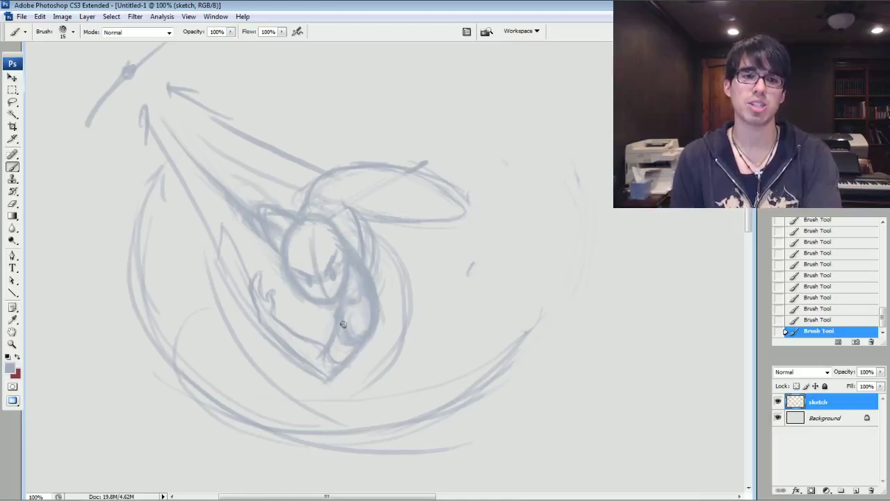
pyautogui.press('[')
pyautogui.moveTo(327, 346); pyautogui.dragTo(333, 370)
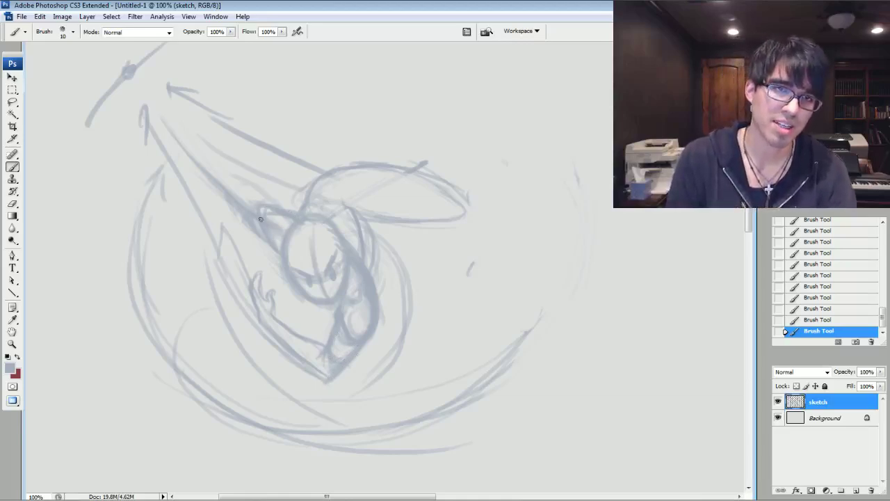
# Step: Strengthen the raised arm's edges near the shoulder and erase most of the direction arrows around it
pyautogui.moveTo(276, 224)
pyautogui.mouseDown()
pyautogui.moveTo(250, 233)
pyautogui.moveTo(226, 185)
pyautogui.mouseUp()
pyautogui.moveTo(330, 195); pyautogui.dragTo(415, 213)
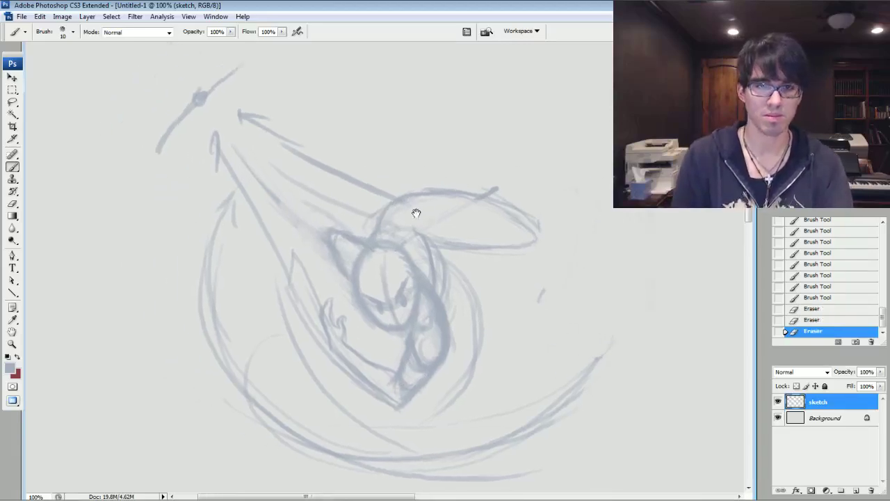
pyautogui.press(']')
pyautogui.moveTo(348, 235)
pyautogui.mouseDown()
pyautogui.moveTo(319, 213)
pyautogui.moveTo(353, 234)
pyautogui.mouseUp()
pyautogui.moveTo(336, 222)
pyautogui.mouseDown()
pyautogui.moveTo(353, 233)
pyautogui.moveTo(333, 221)
pyautogui.mouseUp()
pyautogui.moveTo(305, 204)
pyautogui.mouseDown()
pyautogui.moveTo(330, 217)
pyautogui.moveTo(293, 195)
pyautogui.mouseUp()
pyautogui.press('[')
pyautogui.moveTo(327, 248); pyautogui.dragTo(314, 244)
pyautogui.moveTo(310, 242)
pyautogui.mouseDown()
pyautogui.moveTo(330, 252)
pyautogui.moveTo(243, 170)
pyautogui.moveTo(217, 124)
pyautogui.moveTo(308, 139)
pyautogui.moveTo(323, 164)
pyautogui.mouseUp()
pyautogui.press(']')
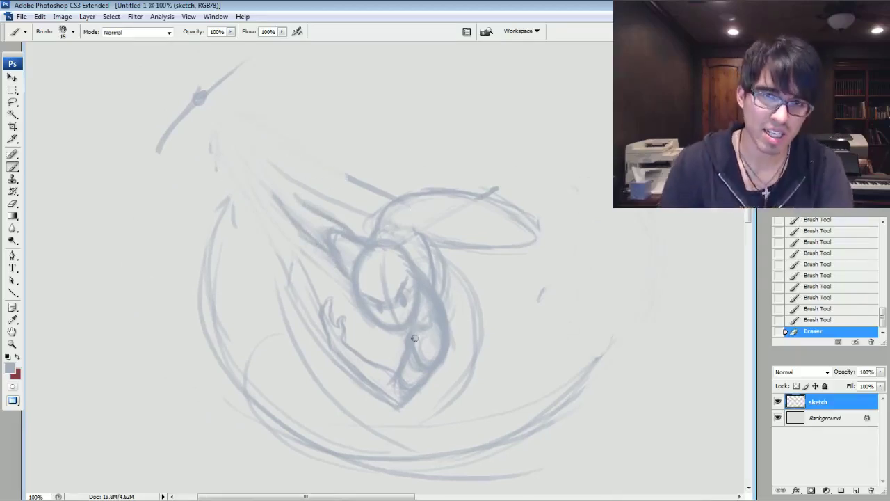
# Step: Draw a long lower contour up the raised arm and touch up the bent upper arm with a 15 px brush
pyautogui.moveTo(341, 290); pyautogui.dragTo(372, 344)
pyautogui.moveTo(307, 234); pyautogui.dragTo(249, 135)
pyautogui.moveTo(410, 287); pyautogui.dragTo(366, 254)
pyautogui.moveTo(445, 335); pyautogui.dragTo(439, 310)
# Step: Define the raised forearm's edges with a 10 px brush and block in a small boxy fist at its end
pyautogui.press('[')
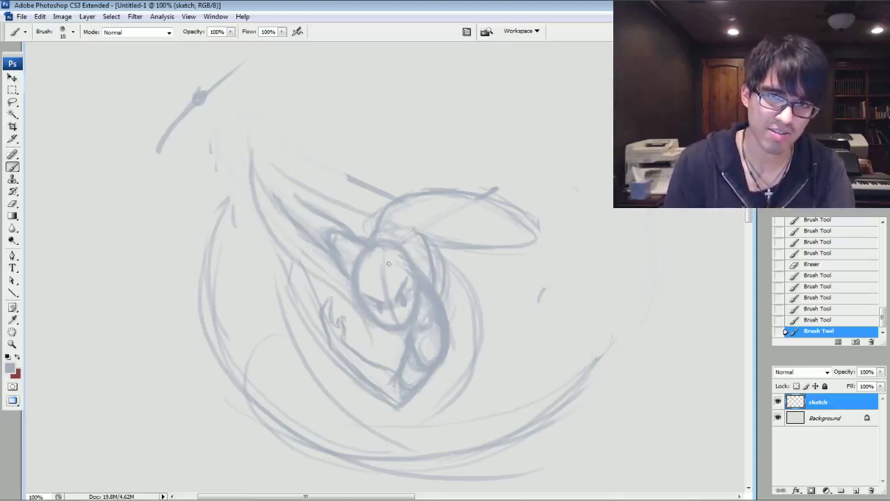
pyautogui.moveTo(371, 240); pyautogui.dragTo(325, 214)
pyautogui.moveTo(354, 232); pyautogui.dragTo(268, 171)
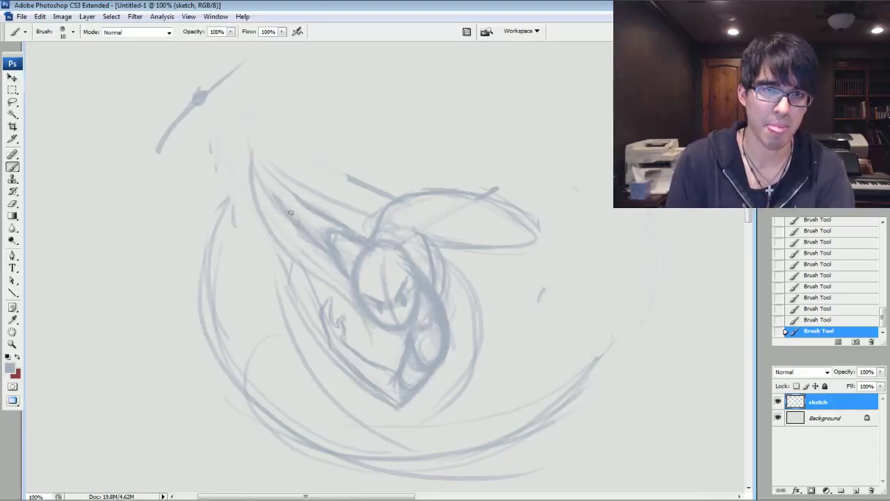
pyautogui.moveTo(281, 211)
pyautogui.mouseDown()
pyautogui.moveTo(264, 168)
pyautogui.moveTo(296, 198)
pyautogui.moveTo(251, 148)
pyautogui.moveTo(258, 174)
pyautogui.moveTo(249, 146)
pyautogui.moveTo(241, 161)
pyautogui.moveTo(263, 137)
pyautogui.mouseUp()
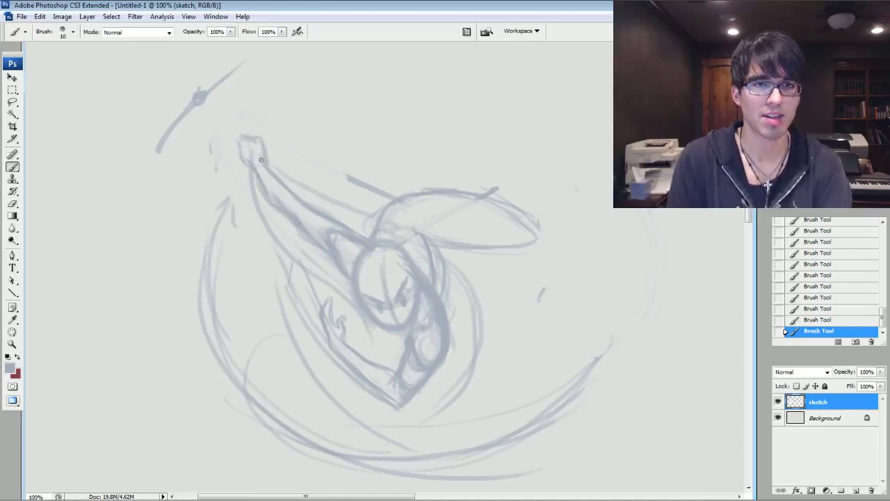
# Step: Lighten the leftover construction lines around the raised arm, forearm and shoulders with the Eraser
pyautogui.press('e')
pyautogui.moveTo(284, 194); pyautogui.dragTo(273, 187)
pyautogui.moveTo(291, 252); pyautogui.dragTo(370, 334)
pyautogui.moveTo(302, 293)
pyautogui.mouseDown()
pyautogui.moveTo(301, 317)
pyautogui.moveTo(330, 367)
pyautogui.moveTo(403, 362)
pyautogui.moveTo(481, 330)
pyautogui.moveTo(417, 230)
pyautogui.moveTo(392, 215)
pyautogui.moveTo(377, 233)
pyautogui.mouseUp()
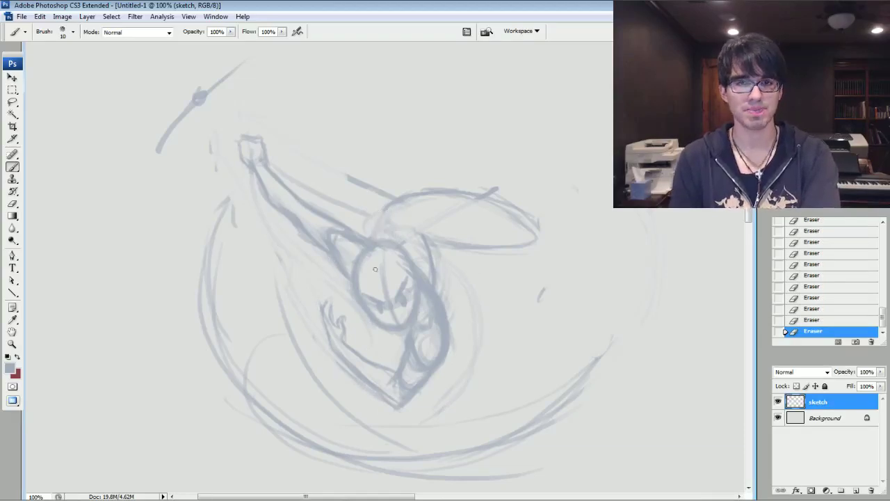
# Step: Darken the bent arm's shoulder edge and draw a rounded shoulder top curving behind the head
pyautogui.moveTo(432, 274); pyautogui.dragTo(434, 284)
pyautogui.moveTo(424, 240); pyautogui.dragTo(427, 278)
pyautogui.moveTo(411, 255); pyautogui.dragTo(432, 284)
pyautogui.moveTo(417, 253)
pyautogui.mouseDown()
pyautogui.moveTo(438, 292)
pyautogui.moveTo(417, 230)
pyautogui.moveTo(385, 228)
pyautogui.moveTo(377, 238)
pyautogui.moveTo(422, 234)
pyautogui.moveTo(383, 233)
pyautogui.mouseUp()
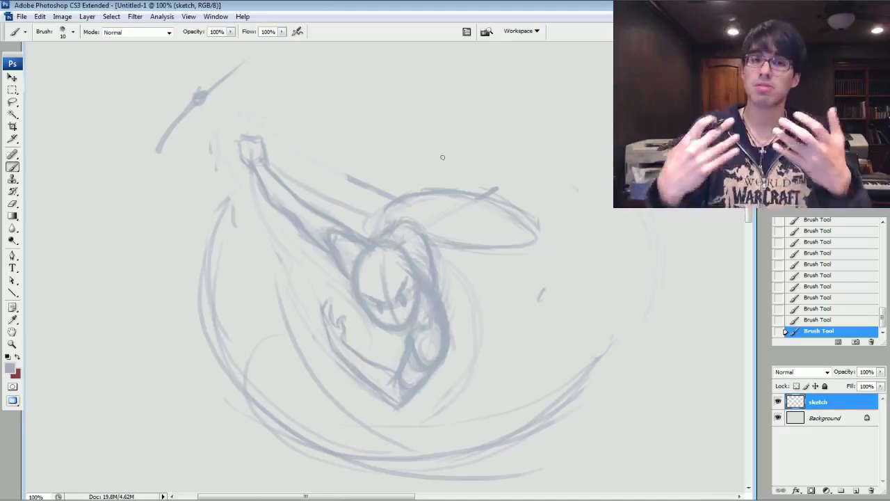
pyautogui.moveTo(380, 303); pyautogui.dragTo(397, 276)
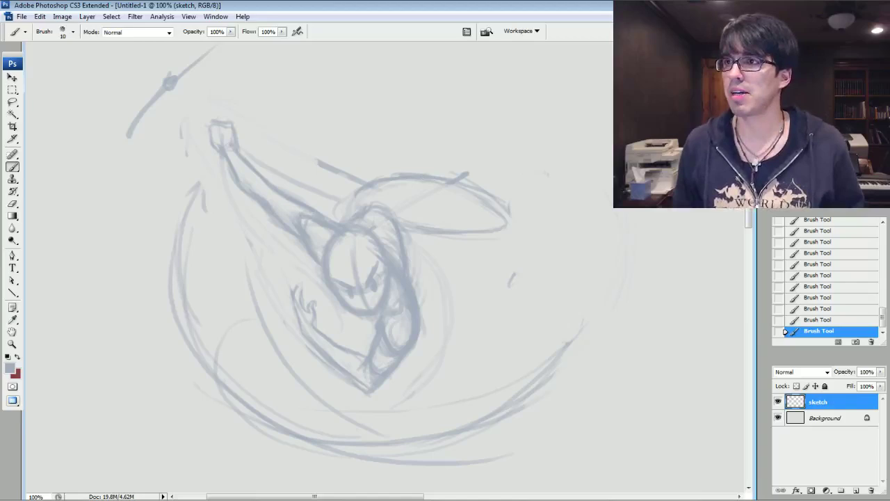
# Step: Switch to Windows Photo Gallery, examine the foreshortened axe-wielding girl on comic page is01pg19v2, and return to Photoshop
pyautogui.hotkey('alt', 'Tab')
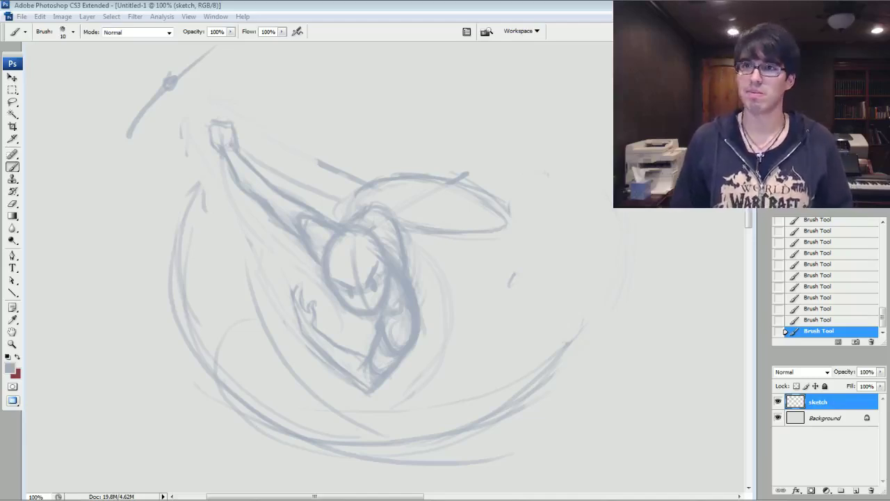
pyautogui.moveTo(883, 232); pyautogui.dragTo(429, 93)
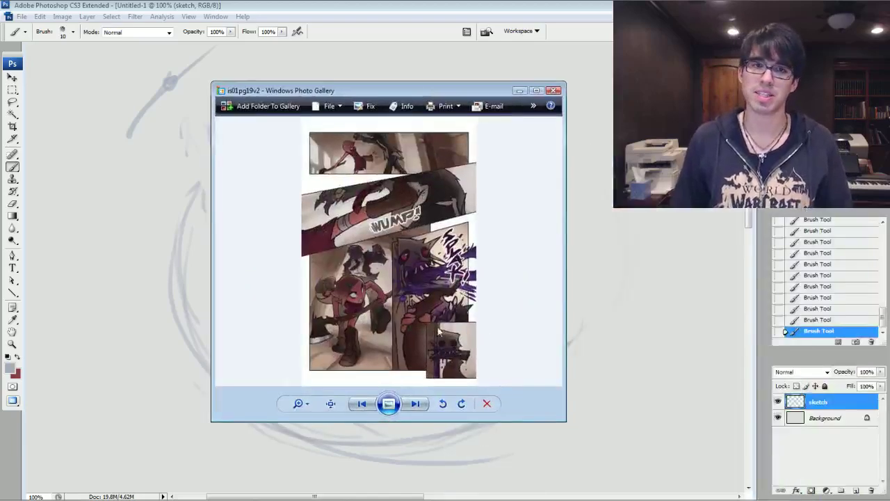
pyautogui.scroll(4, 394, 313)
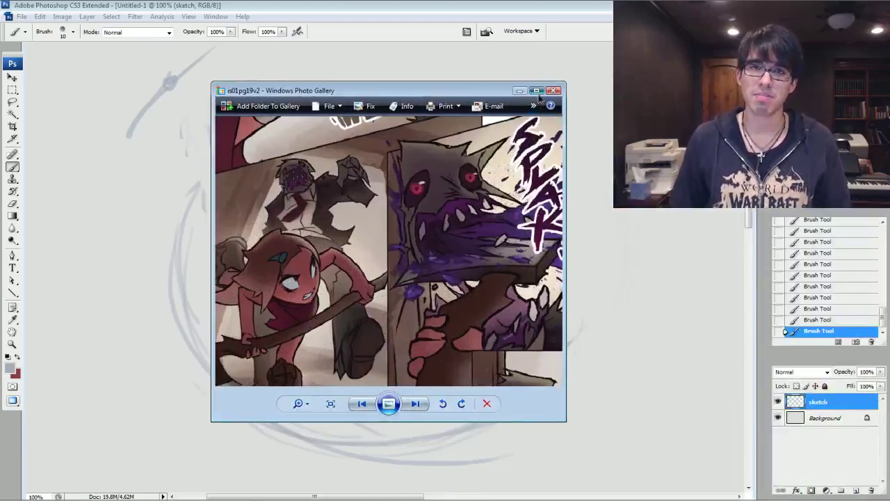
pyautogui.click(536, 90)
pyautogui.scroll(3, 401, 289)
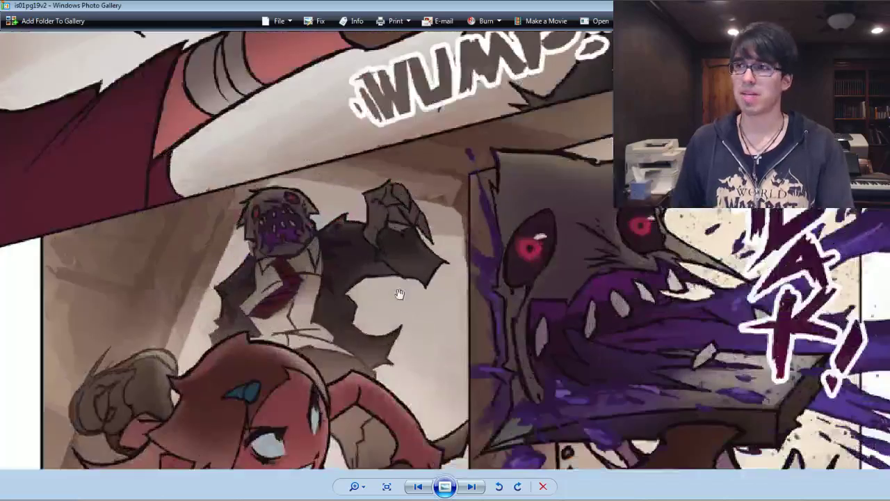
pyautogui.moveTo(255, 344); pyautogui.dragTo(253, 44)
pyautogui.scroll(-1, 272, 175)
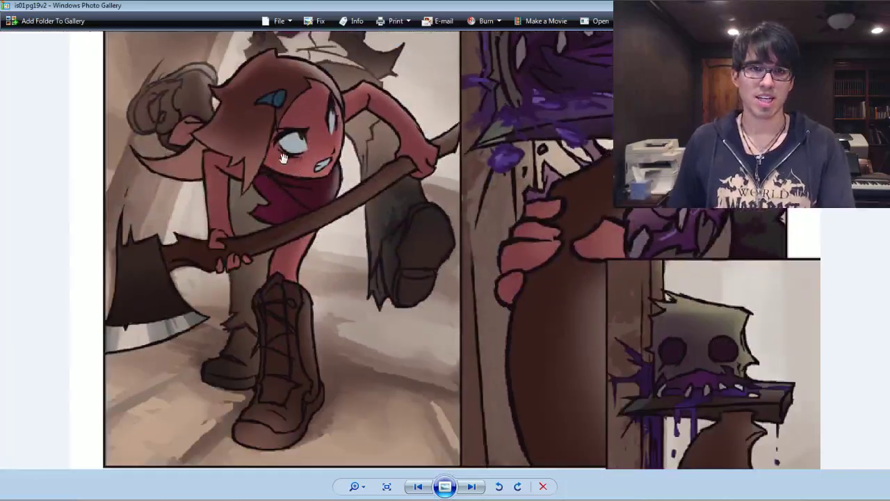
pyautogui.moveTo(345, 167); pyautogui.dragTo(340, 174)
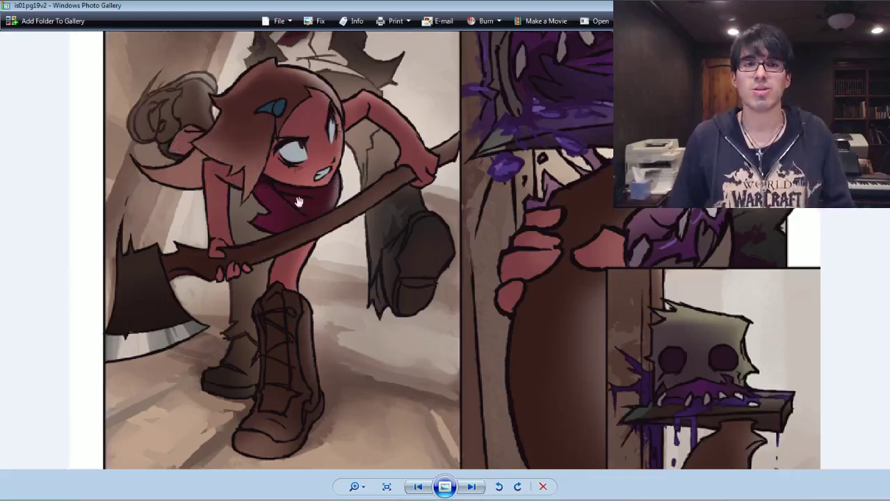
pyautogui.scroll(-2, 299, 202)
pyautogui.scroll(2, 306, 235)
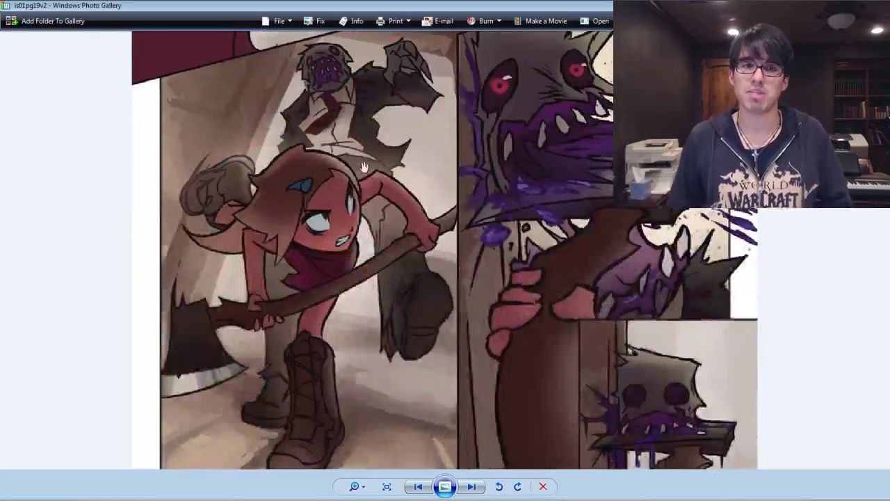
pyautogui.moveTo(352, 268); pyautogui.dragTo(349, 257)
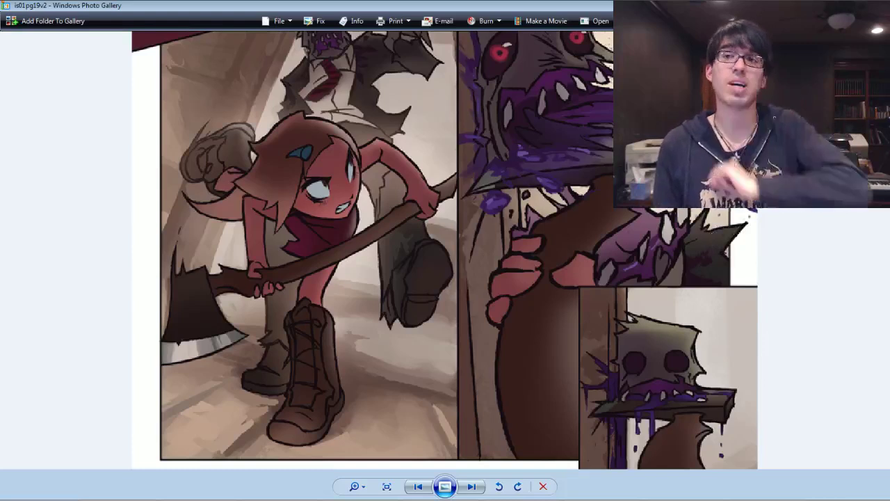
pyautogui.hotkey('alt', 'Tab')
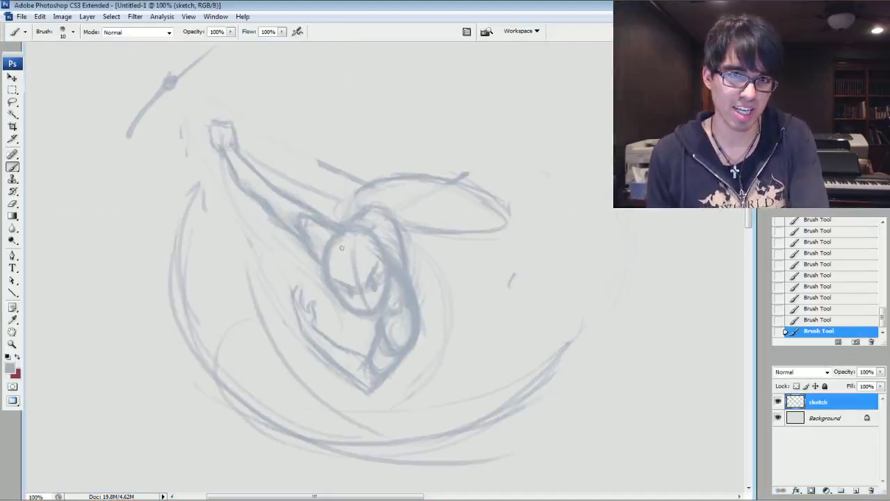
# Step: Sketch a small demonstration ellipse in the empty area beside the character and thicken it with a 20 px brush
pyautogui.press(']')
pyautogui.moveTo(613, 141)
pyautogui.mouseDown()
pyautogui.moveTo(584, 149)
pyautogui.moveTo(614, 182)
pyautogui.moveTo(581, 158)
pyautogui.mouseUp()
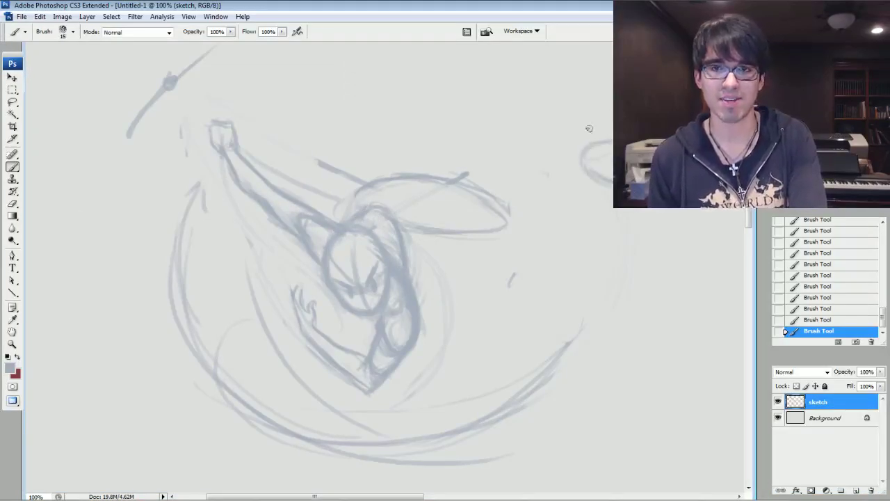
pyautogui.moveTo(638, 200)
pyautogui.mouseDown()
pyautogui.moveTo(485, 229)
pyautogui.moveTo(463, 225)
pyautogui.mouseUp()
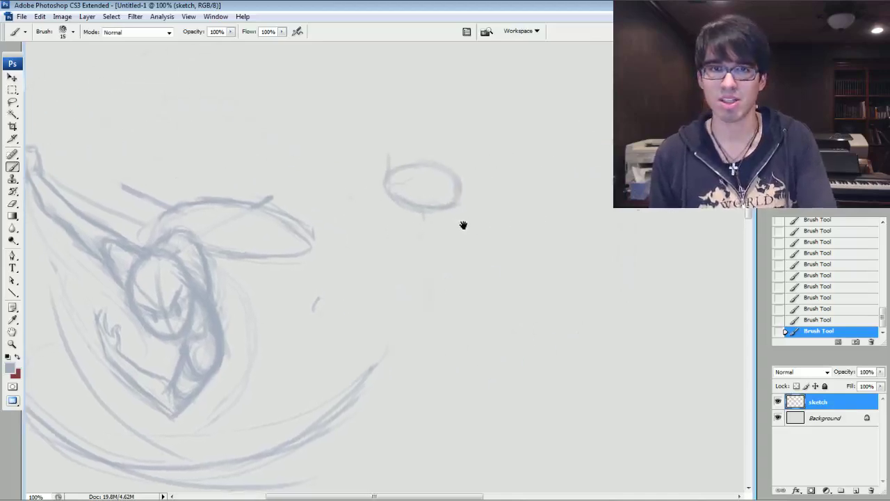
pyautogui.press(']')
pyautogui.moveTo(394, 192); pyautogui.dragTo(459, 206)
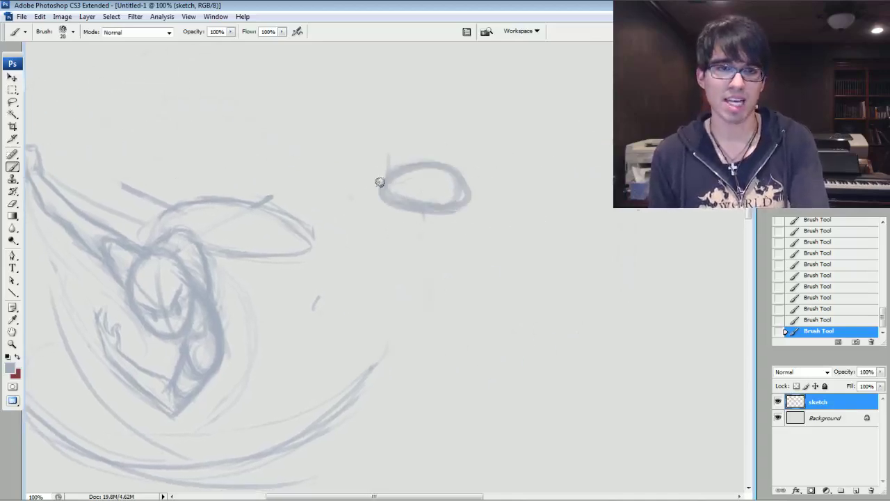
# Step: Build overlapping foreshortened body forms above the demonstration ellipse, remove the demonstration, and return to the character
pyautogui.moveTo(379, 182)
pyautogui.mouseDown()
pyautogui.moveTo(385, 155)
pyautogui.moveTo(369, 136)
pyautogui.mouseUp()
pyautogui.moveTo(461, 172)
pyautogui.mouseDown()
pyautogui.moveTo(430, 119)
pyautogui.moveTo(386, 168)
pyautogui.moveTo(388, 152)
pyautogui.moveTo(413, 147)
pyautogui.moveTo(408, 134)
pyautogui.moveTo(414, 159)
pyautogui.moveTo(417, 126)
pyautogui.moveTo(381, 165)
pyautogui.moveTo(377, 142)
pyautogui.moveTo(390, 104)
pyautogui.moveTo(370, 134)
pyautogui.moveTo(405, 84)
pyautogui.moveTo(402, 96)
pyautogui.moveTo(436, 91)
pyautogui.moveTo(421, 82)
pyautogui.moveTo(410, 90)
pyautogui.moveTo(443, 81)
pyautogui.moveTo(546, 106)
pyautogui.moveTo(509, 92)
pyautogui.moveTo(506, 135)
pyautogui.moveTo(445, 130)
pyautogui.mouseUp()
pyautogui.moveTo(533, 130); pyautogui.dragTo(502, 87)
pyautogui.moveTo(442, 124); pyautogui.dragTo(525, 138)
pyautogui.moveTo(399, 104)
pyautogui.mouseDown()
pyautogui.moveTo(374, 146)
pyautogui.moveTo(383, 163)
pyautogui.moveTo(428, 80)
pyautogui.mouseUp()
pyautogui.moveTo(445, 128); pyautogui.dragTo(465, 87)
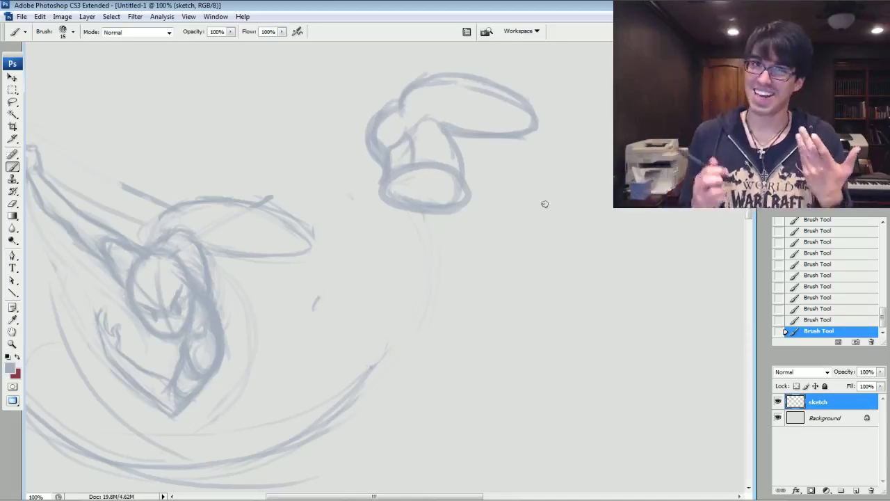
pyautogui.moveTo(429, 79); pyautogui.dragTo(441, 145)
pyautogui.moveTo(530, 123)
pyautogui.mouseDown()
pyautogui.moveTo(649, 96)
pyautogui.moveTo(670, 68)
pyautogui.mouseUp()
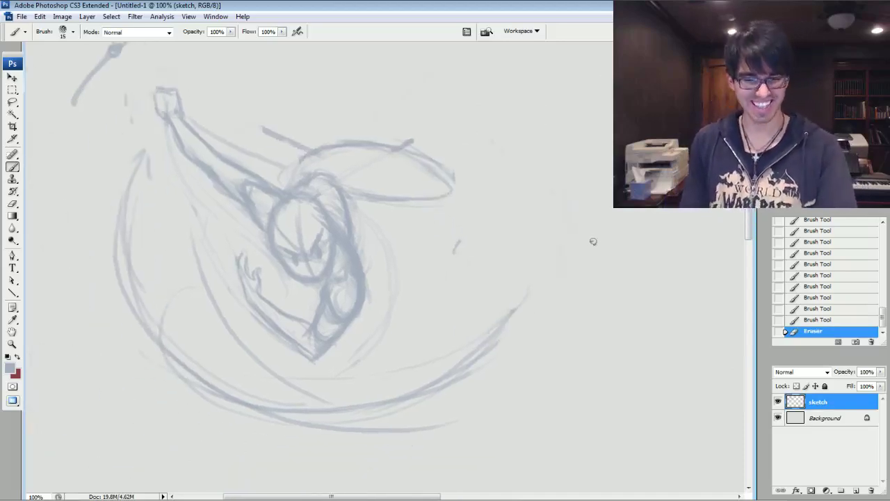
# Step: Retouch the shoulder and upper back lines just above the head with a 10 px brush
pyautogui.press('[')
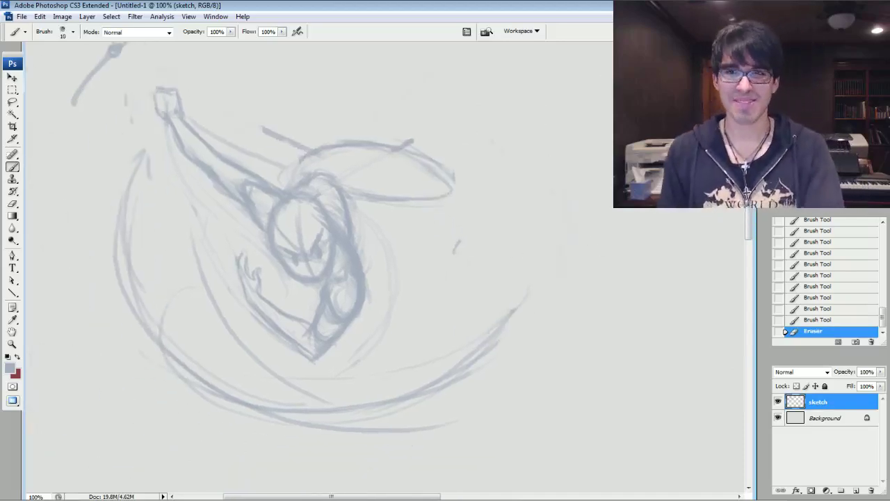
pyautogui.moveTo(375, 250); pyautogui.dragTo(452, 260)
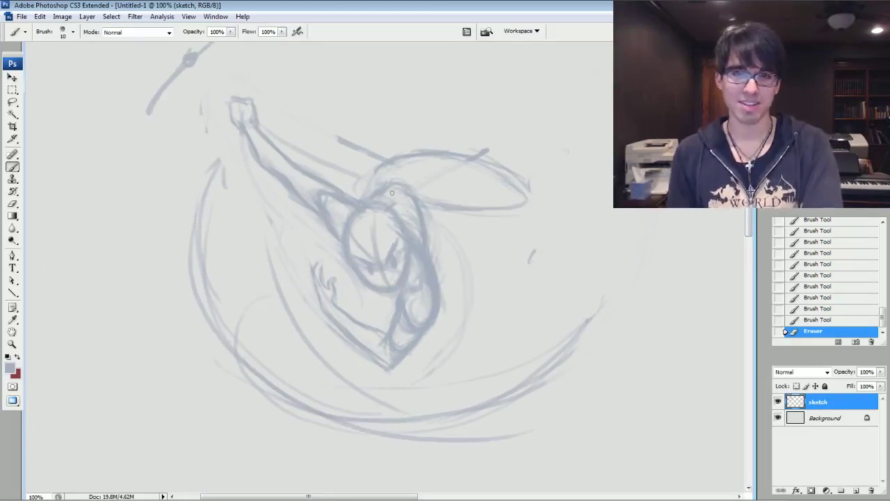
pyautogui.moveTo(366, 201); pyautogui.dragTo(357, 205)
pyautogui.moveTo(368, 197); pyautogui.dragTo(360, 203)
pyautogui.moveTo(374, 195)
pyautogui.mouseDown()
pyautogui.moveTo(399, 181)
pyautogui.moveTo(389, 221)
pyautogui.moveTo(423, 226)
pyautogui.moveTo(420, 215)
pyautogui.moveTo(425, 237)
pyautogui.moveTo(391, 183)
pyautogui.moveTo(393, 235)
pyautogui.moveTo(400, 189)
pyautogui.moveTo(409, 203)
pyautogui.moveTo(391, 198)
pyautogui.moveTo(414, 225)
pyautogui.moveTo(398, 194)
pyautogui.mouseUp()
pyautogui.press(']')
pyautogui.hotkey('ctrl', 'shift', 'z')
pyautogui.hotkey('ctrl', 'shift', 'z')
# Step: Erase stray lines between the head and the bent arm, and redraw the shoulder's contour
pyautogui.moveTo(434, 244); pyautogui.dragTo(420, 259)
pyautogui.moveTo(420, 260); pyautogui.dragTo(423, 270)
pyautogui.moveTo(417, 251); pyautogui.dragTo(424, 261)
pyautogui.moveTo(404, 211); pyautogui.dragTo(409, 224)
pyautogui.moveTo(406, 224); pyautogui.dragTo(408, 237)
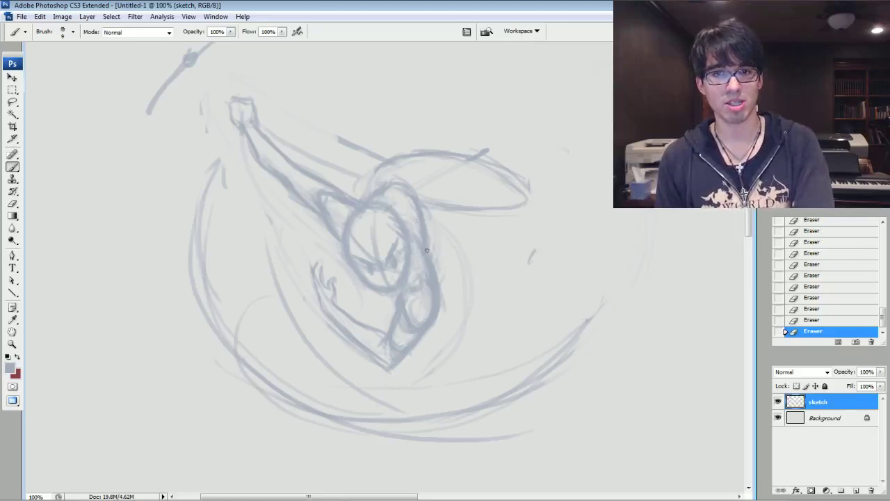
pyautogui.moveTo(419, 226); pyautogui.dragTo(424, 242)
pyautogui.moveTo(425, 247); pyautogui.dragTo(430, 261)
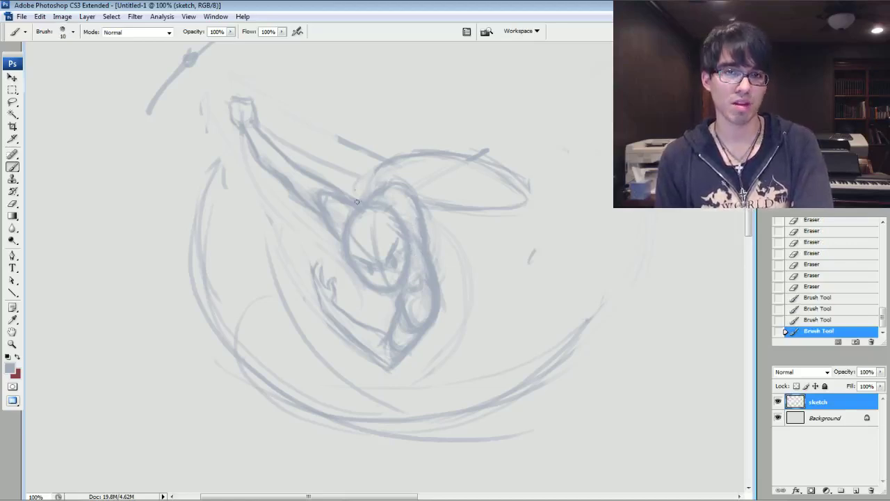
# Step: Connect the raised arm's shoulder to the back and extend the bent arm's shoulder line upward over the body
pyautogui.moveTo(353, 204); pyautogui.dragTo(361, 206)
pyautogui.moveTo(358, 200); pyautogui.dragTo(367, 189)
pyautogui.moveTo(362, 194); pyautogui.dragTo(366, 183)
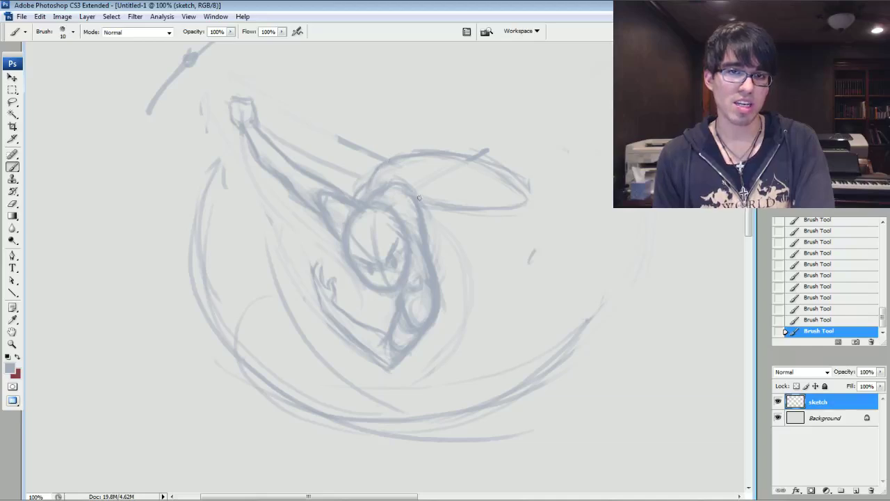
pyautogui.moveTo(408, 181); pyautogui.dragTo(423, 214)
pyautogui.moveTo(408, 179)
pyautogui.mouseDown()
pyautogui.moveTo(422, 212)
pyautogui.moveTo(418, 193)
pyautogui.mouseUp()
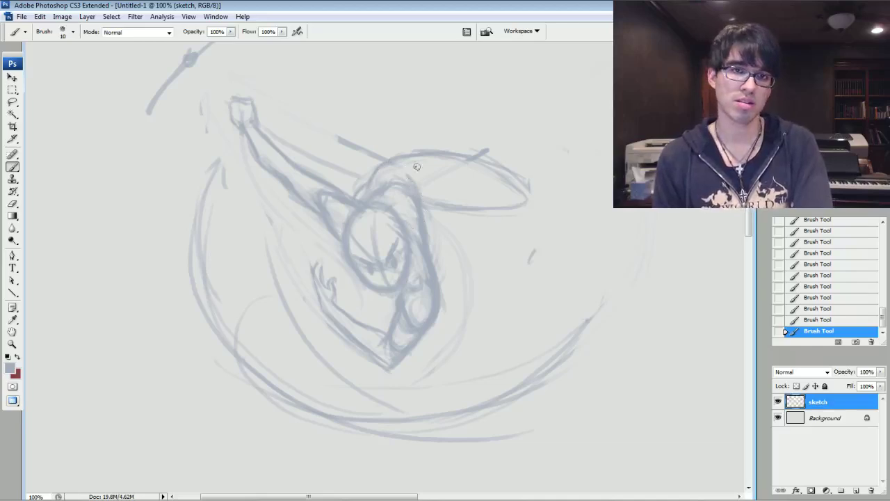
pyautogui.moveTo(393, 182)
pyautogui.mouseDown()
pyautogui.moveTo(413, 176)
pyautogui.moveTo(384, 177)
pyautogui.moveTo(415, 177)
pyautogui.moveTo(420, 199)
pyautogui.mouseUp()
pyautogui.moveTo(408, 177); pyautogui.dragTo(419, 197)
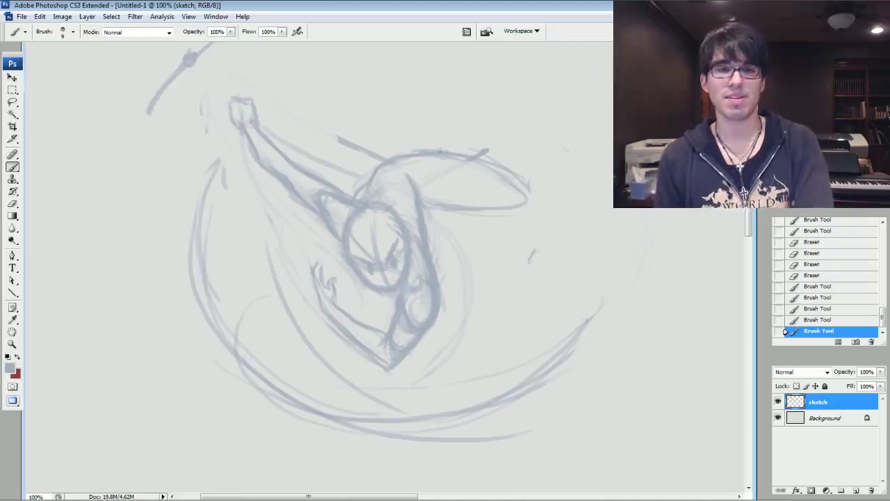
# Step: Erase the loose straight guide line above the raised arm where it meets the back
pyautogui.hotkey('ctrl', '+')
pyautogui.moveTo(439, 150)
pyautogui.mouseDown()
pyautogui.moveTo(273, 168)
pyautogui.moveTo(348, 166)
pyautogui.moveTo(424, 281)
pyautogui.mouseUp()
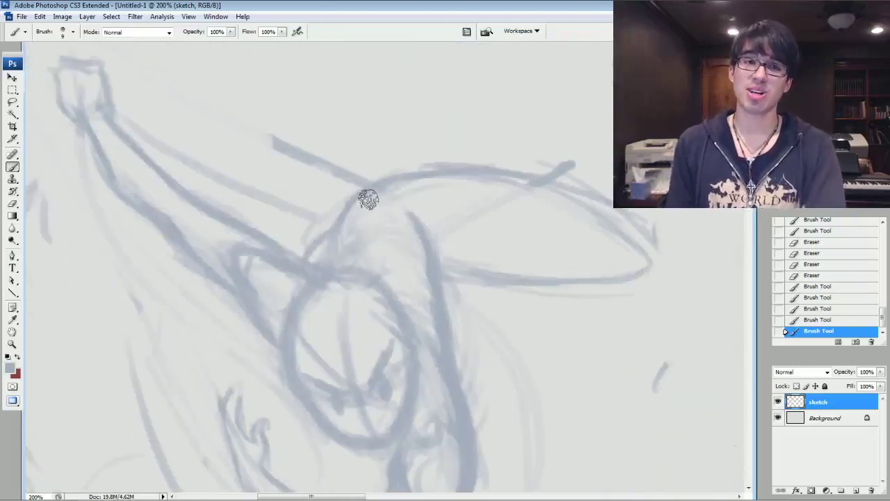
pyautogui.moveTo(368, 199); pyautogui.dragTo(402, 189)
pyautogui.moveTo(355, 164); pyautogui.dragTo(273, 139)
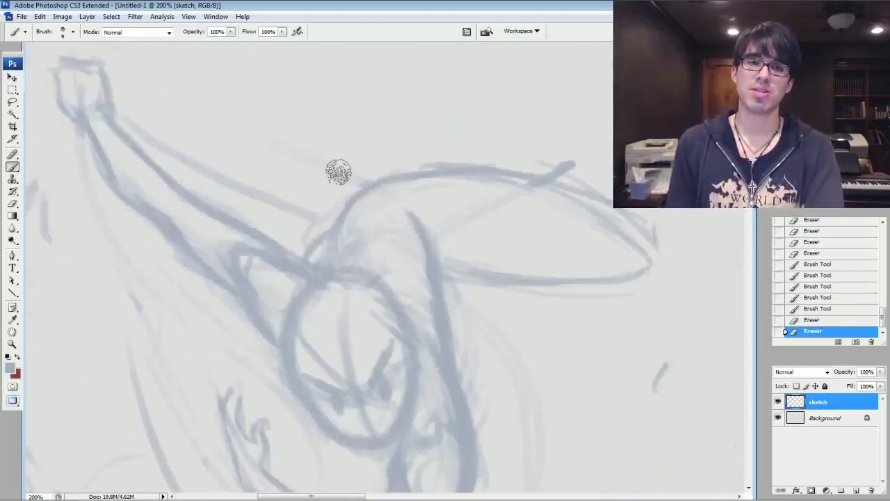
# Step: Clear the rough lines inside the upper back between the two shoulders with a smaller Eraser
pyautogui.press('[')
pyautogui.moveTo(396, 216); pyautogui.dragTo(359, 237)
pyautogui.moveTo(402, 213); pyautogui.dragTo(354, 245)
pyautogui.moveTo(394, 211)
pyautogui.mouseDown()
pyautogui.moveTo(360, 228)
pyautogui.moveTo(424, 243)
pyautogui.moveTo(360, 235)
pyautogui.moveTo(403, 245)
pyautogui.moveTo(383, 212)
pyautogui.moveTo(357, 246)
pyautogui.mouseUp()
pyautogui.moveTo(409, 235); pyautogui.dragTo(413, 250)
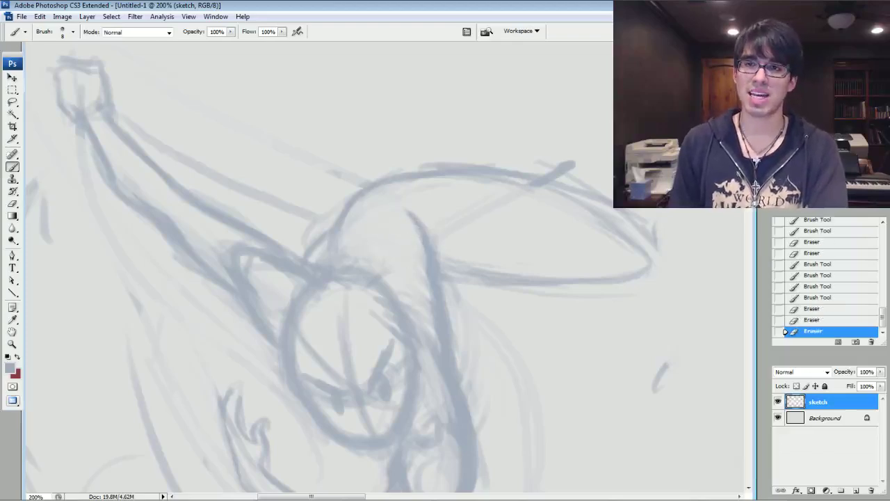
pyautogui.hotkey('ctrl', '-')
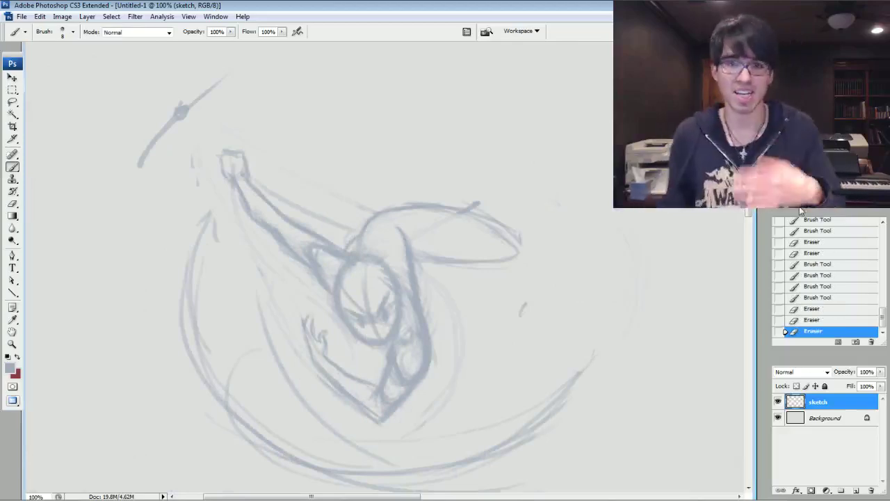
# Step: Try a rounded line across the top of the bent arm's shoulder and compare it using earlier history states
pyautogui.moveTo(377, 229); pyautogui.dragTo(399, 230)
pyautogui.moveTo(380, 228); pyautogui.dragTo(398, 229)
pyautogui.click(820, 309)
pyautogui.click(814, 299)
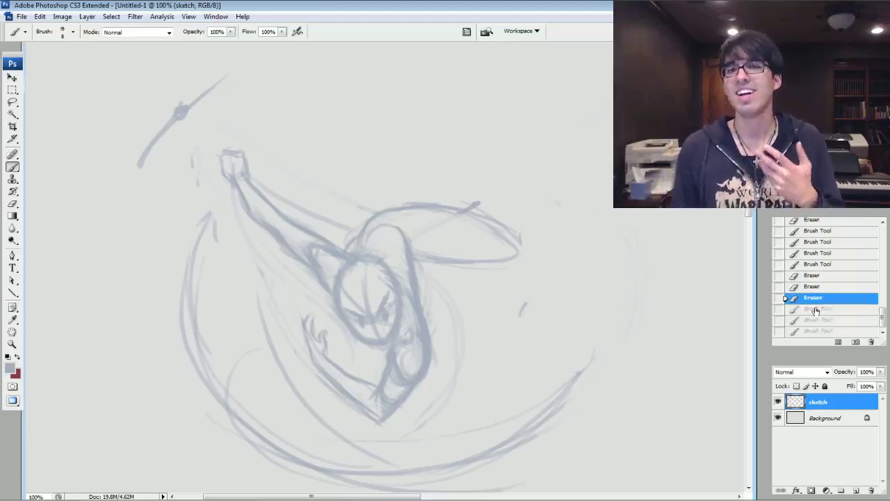
pyautogui.click(815, 308)
pyautogui.click(809, 299)
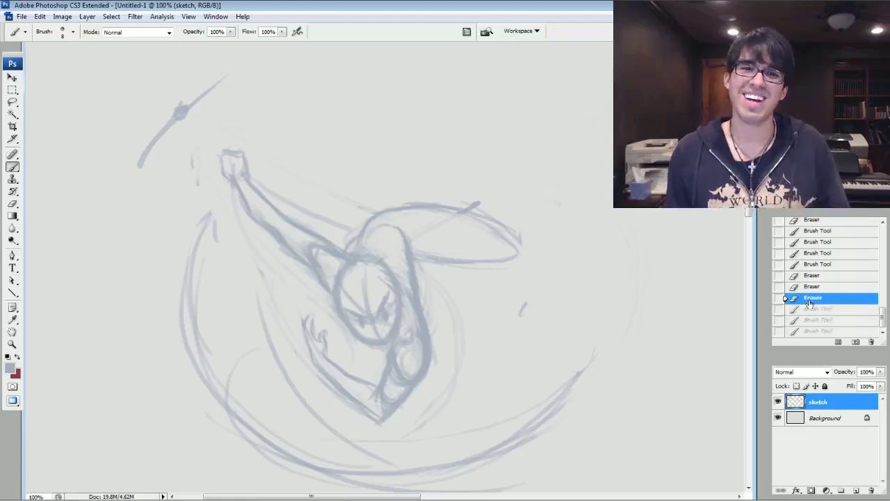
# Step: Darken the body's lower edge where it emerges from behind the bent arm's shoulder
pyautogui.moveTo(429, 255); pyautogui.dragTo(452, 260)
pyautogui.moveTo(425, 253); pyautogui.dragTo(448, 258)
pyautogui.moveTo(421, 252); pyautogui.dragTo(441, 256)
pyautogui.moveTo(417, 250); pyautogui.dragTo(438, 255)
pyautogui.hotkey('ctrl', 'shift', 'z')
pyautogui.hotkey('ctrl', 'shift', 'z')
pyautogui.hotkey('ctrl', 'shift', 'z')
pyautogui.hotkey('ctrl', 'shift', 'z')
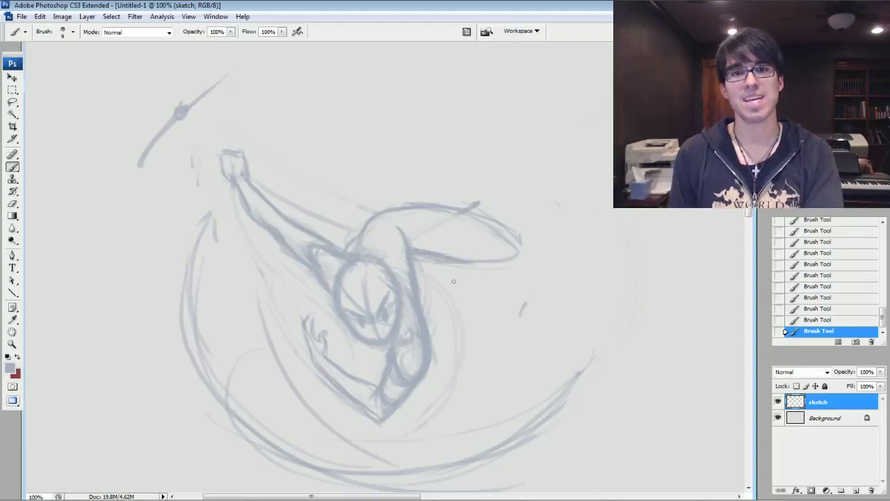
# Step: Lighten the stray lines crossing the far end of the body and reinforce its upper contour
pyautogui.moveTo(440, 258)
pyautogui.mouseDown()
pyautogui.moveTo(488, 269)
pyautogui.moveTo(535, 243)
pyautogui.moveTo(439, 192)
pyautogui.moveTo(484, 233)
pyautogui.mouseUp()
pyautogui.moveTo(389, 210); pyautogui.dragTo(431, 206)
pyautogui.moveTo(396, 208); pyautogui.dragTo(502, 237)
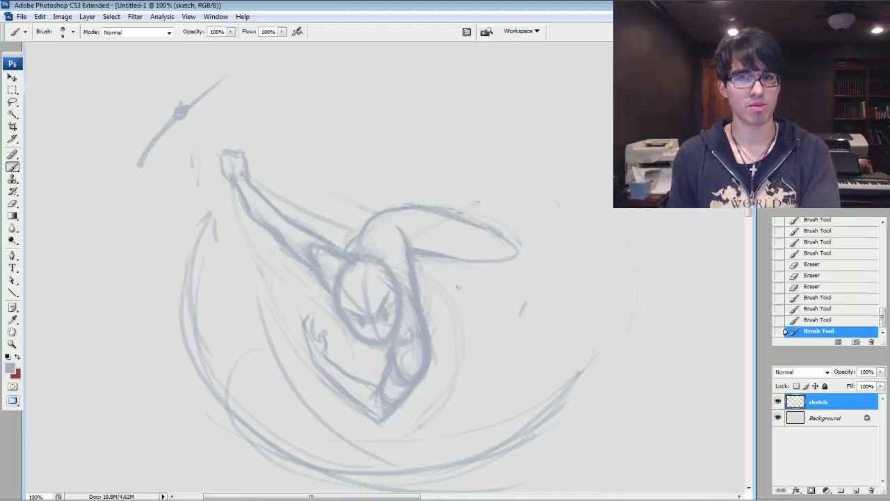
# Step: Sketch a folded lower leg and foot behind the far end of the body, overlapping its upper contour
pyautogui.moveTo(487, 278); pyautogui.dragTo(459, 251)
pyautogui.moveTo(387, 222)
pyautogui.mouseDown()
pyautogui.moveTo(438, 231)
pyautogui.moveTo(491, 223)
pyautogui.mouseUp()
pyautogui.moveTo(445, 232); pyautogui.dragTo(490, 224)
pyautogui.moveTo(390, 178); pyautogui.dragTo(480, 207)
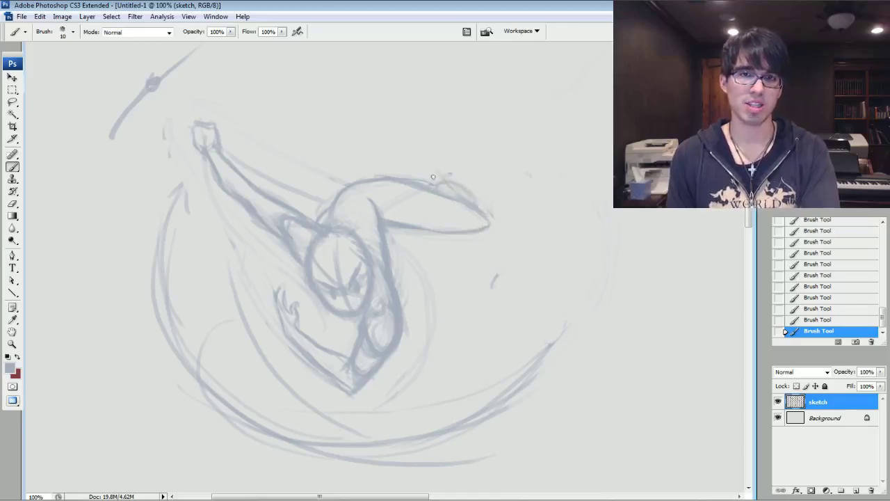
pyautogui.moveTo(429, 186)
pyautogui.mouseDown()
pyautogui.moveTo(460, 174)
pyautogui.moveTo(495, 188)
pyautogui.moveTo(469, 196)
pyautogui.mouseUp()
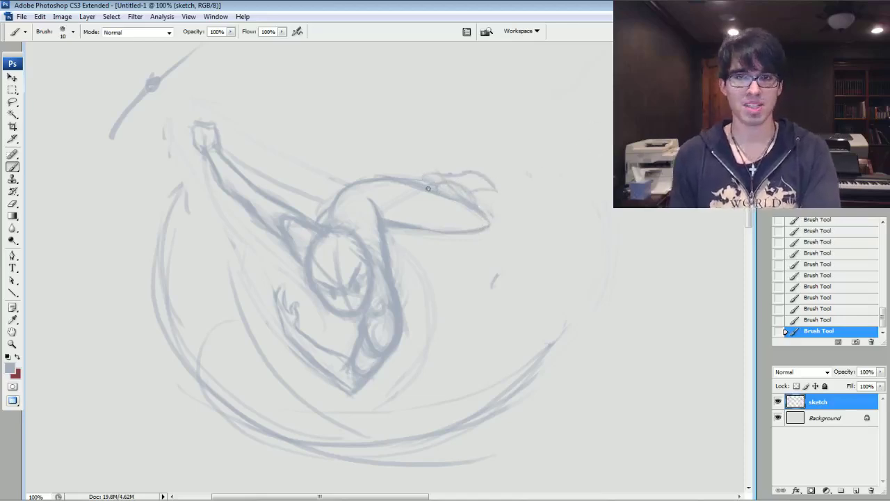
pyautogui.moveTo(429, 175)
pyautogui.mouseDown()
pyautogui.moveTo(467, 186)
pyautogui.moveTo(475, 203)
pyautogui.mouseUp()
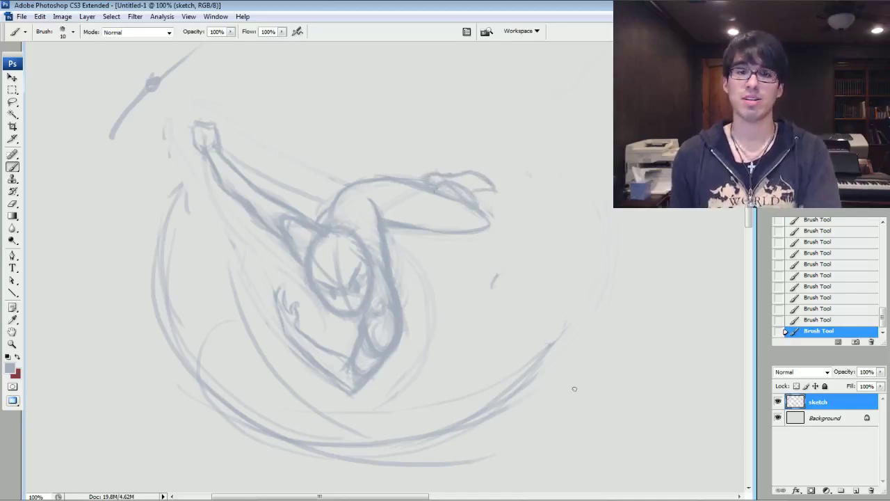
# Step: Erase the overlapping lines around the knee and redraw the contours of the knee, heel and foot
pyautogui.moveTo(478, 210); pyautogui.dragTo(461, 198)
pyautogui.moveTo(477, 209)
pyautogui.mouseDown()
pyautogui.moveTo(439, 185)
pyautogui.moveTo(446, 174)
pyautogui.mouseUp()
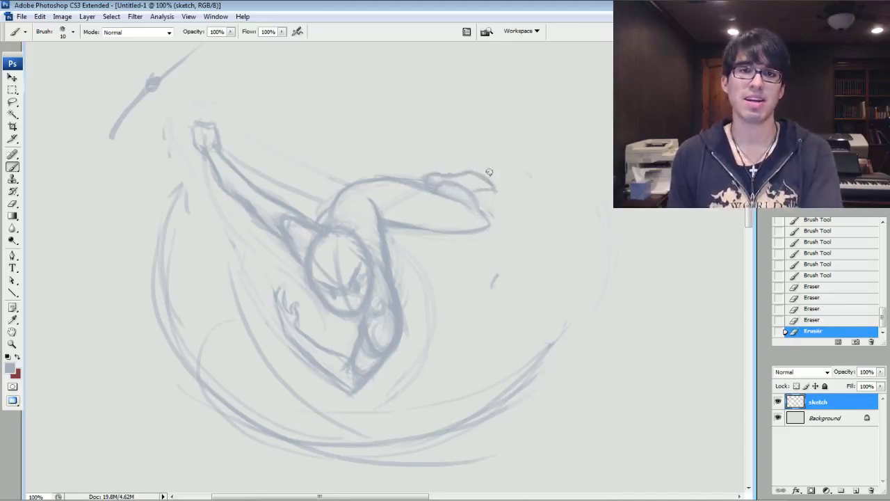
pyautogui.moveTo(485, 212); pyautogui.dragTo(492, 226)
pyautogui.moveTo(467, 190)
pyautogui.mouseDown()
pyautogui.moveTo(482, 213)
pyautogui.moveTo(475, 202)
pyautogui.mouseUp()
pyautogui.moveTo(438, 185); pyautogui.dragTo(456, 192)
pyautogui.moveTo(441, 183); pyautogui.dragTo(453, 184)
pyautogui.moveTo(446, 183); pyautogui.dragTo(492, 190)
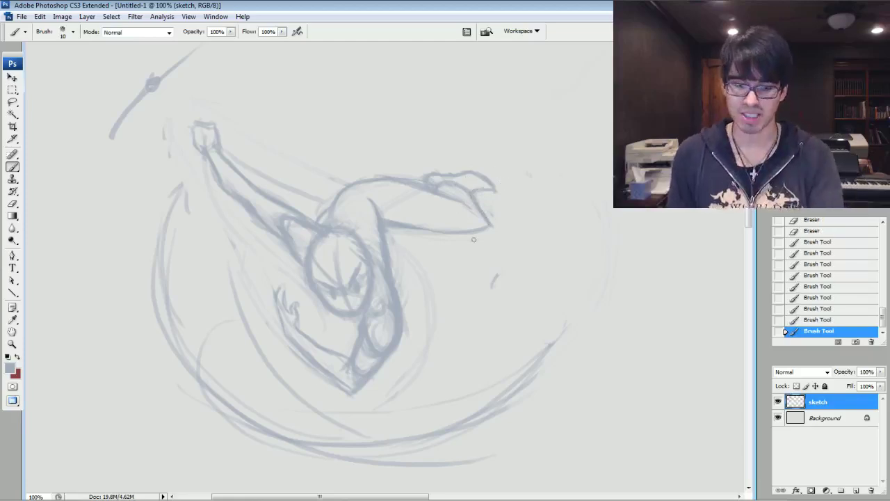
pyautogui.moveTo(419, 173); pyautogui.dragTo(436, 166)
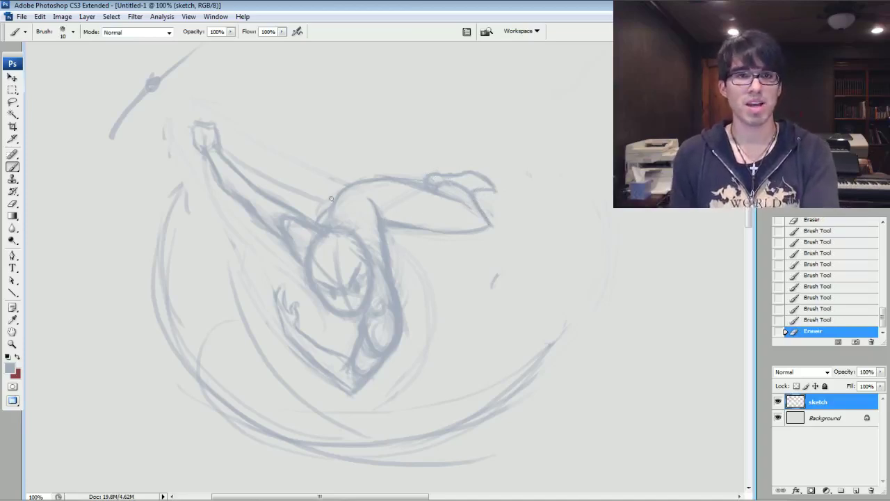
# Step: Darken the rounded curve of the back and lighten the stray construction line above the raised arm
pyautogui.moveTo(367, 174); pyautogui.dragTo(333, 201)
pyautogui.moveTo(347, 243)
pyautogui.mouseDown()
pyautogui.moveTo(404, 271)
pyautogui.moveTo(404, 252)
pyautogui.mouseUp()
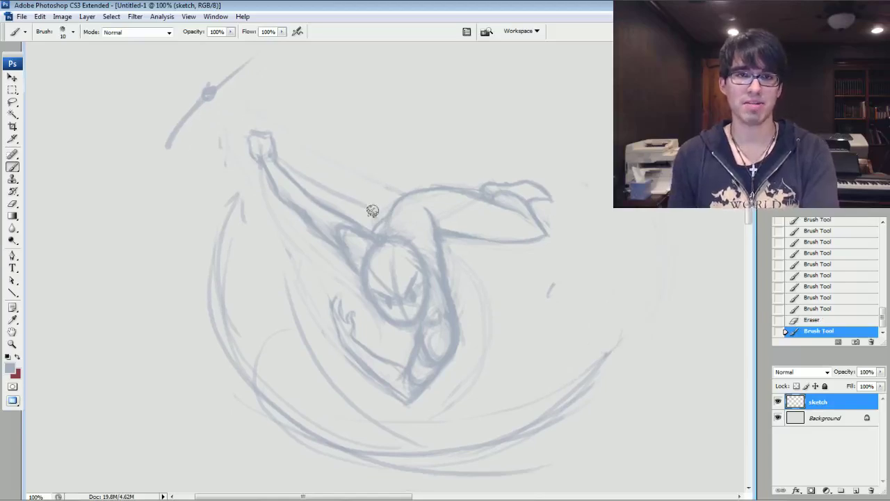
pyautogui.moveTo(313, 171); pyautogui.dragTo(324, 167)
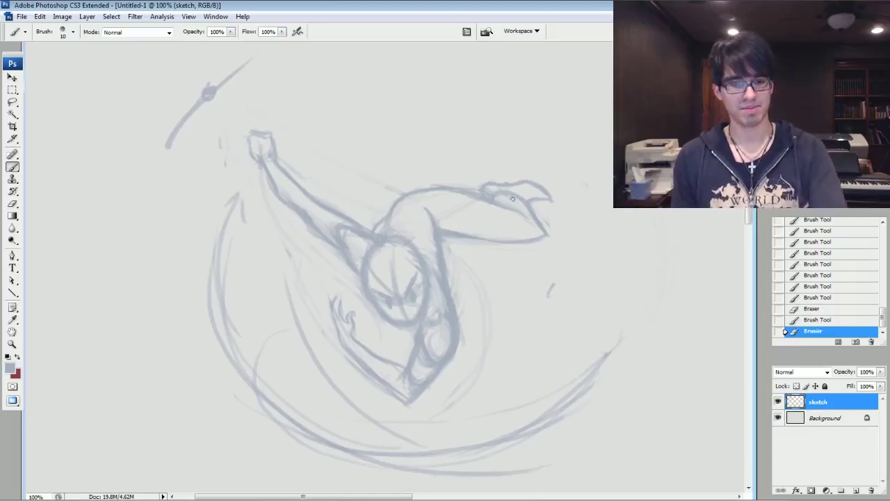
# Step: Flip the canvas horizontally and transform the raised forearm and fist to about 90.3% height with a 7.3° horizontal skew
pyautogui.hotkey('ctrl', 'shift', 'h')
pyautogui.moveTo(695, 223)
pyautogui.mouseDown()
pyautogui.moveTo(313, 230)
pyautogui.moveTo(191, 268)
pyautogui.moveTo(213, 270)
pyautogui.mouseUp()
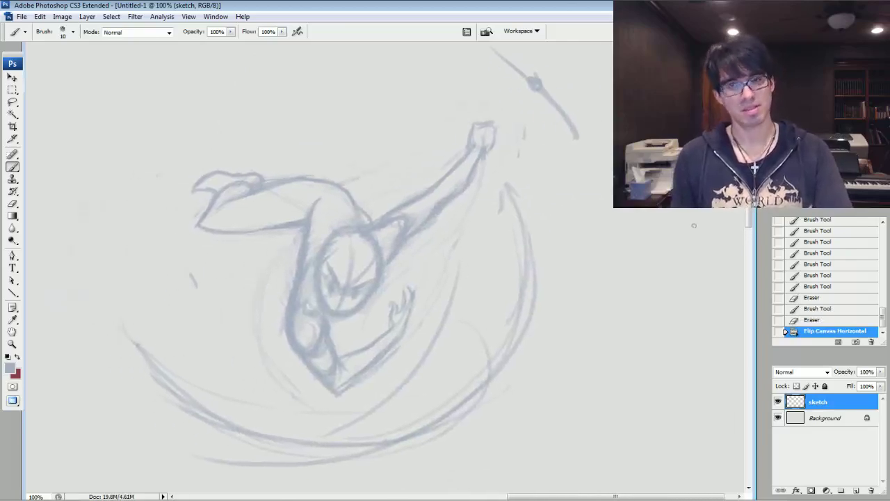
pyautogui.press('l')
pyautogui.moveTo(400, 205)
pyautogui.mouseDown()
pyautogui.moveTo(515, 179)
pyautogui.moveTo(421, 252)
pyautogui.mouseUp()
pyautogui.hotkey('ctrl', 't')
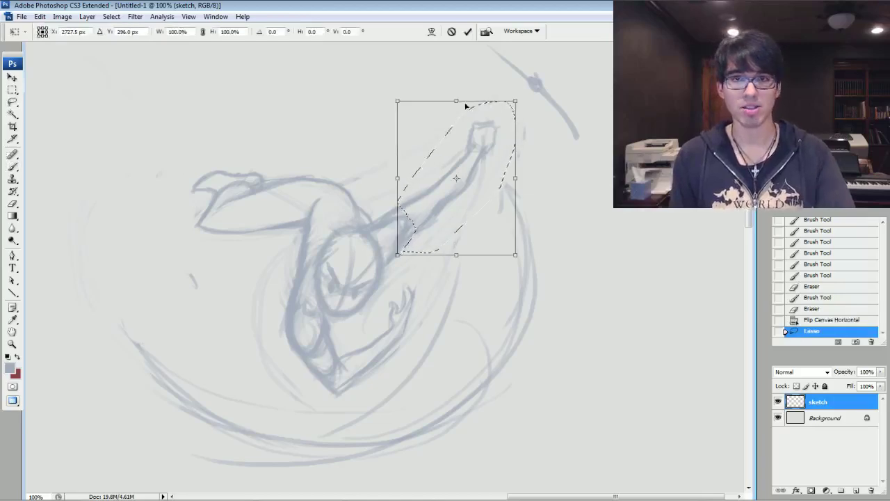
pyautogui.moveTo(456, 102); pyautogui.dragTo(439, 118)
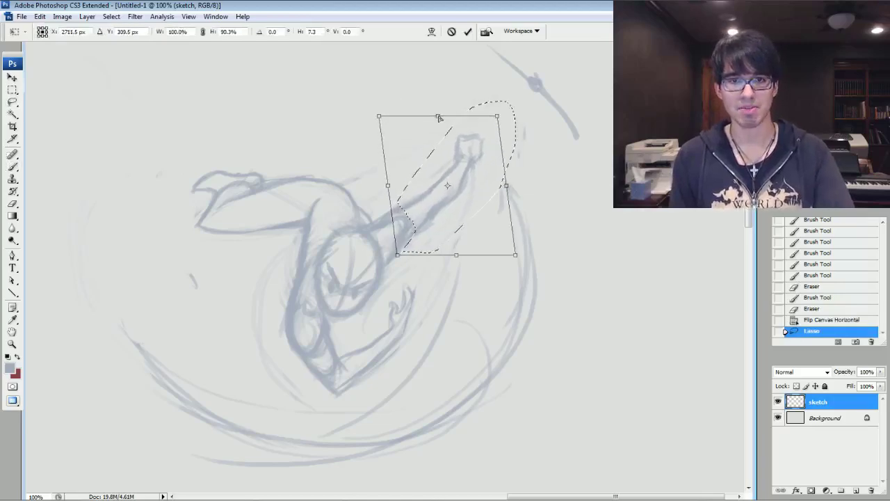
pyautogui.press('Return')
pyautogui.hotkey('ctrl', 'd')
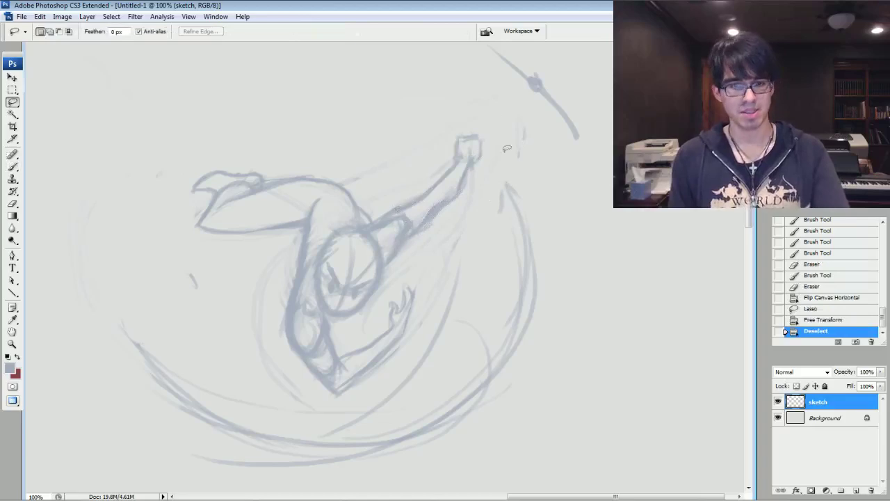
# Step: Draw a large filled block arrow below the folded leg, aimed diagonally up toward the figure, and erase it
pyautogui.press('b')
pyautogui.moveTo(491, 202)
pyautogui.mouseDown()
pyautogui.moveTo(538, 200)
pyautogui.moveTo(519, 108)
pyautogui.mouseUp()
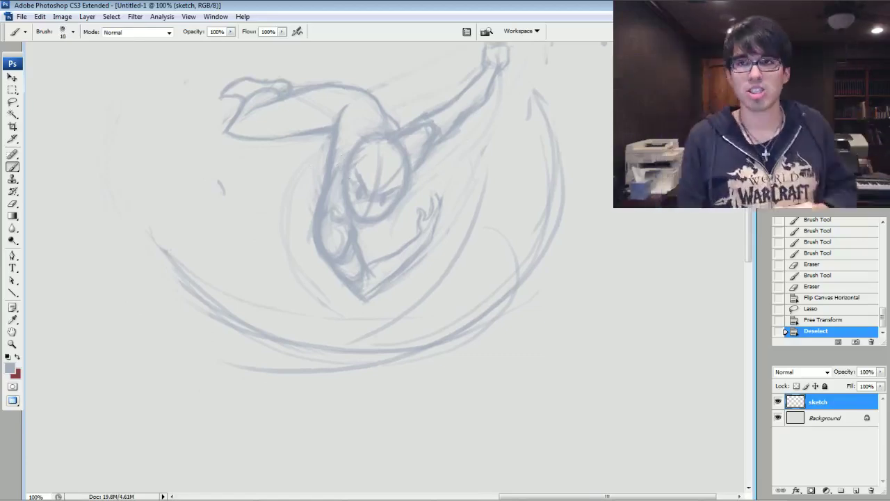
pyautogui.scroll(1, 325, 209)
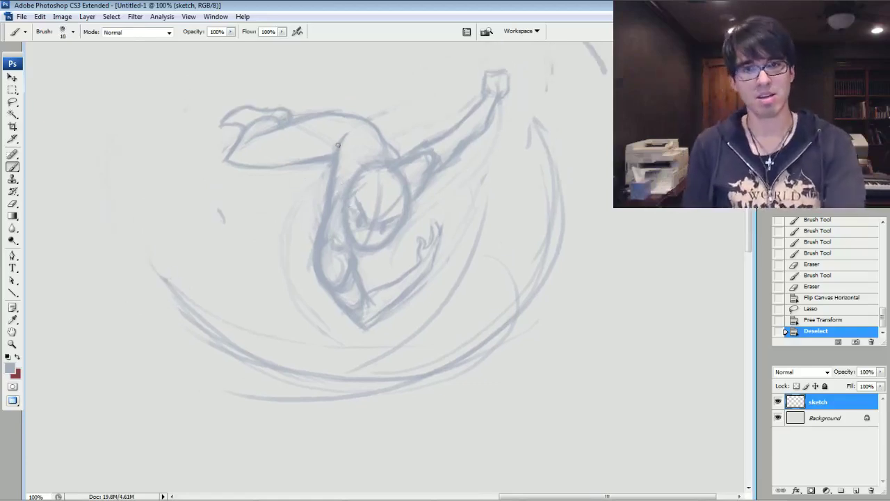
pyautogui.moveTo(96, 400); pyautogui.dragTo(274, 251)
pyautogui.moveTo(118, 364); pyautogui.dragTo(249, 267)
pyautogui.moveTo(265, 257); pyautogui.dragTo(263, 293)
pyautogui.moveTo(266, 261); pyautogui.dragTo(201, 248)
pyautogui.moveTo(203, 251)
pyautogui.mouseDown()
pyautogui.moveTo(258, 295)
pyautogui.moveTo(260, 287)
pyautogui.moveTo(136, 354)
pyautogui.mouseUp()
pyautogui.moveTo(224, 277); pyautogui.dragTo(104, 397)
pyautogui.moveTo(155, 344); pyautogui.dragTo(148, 338)
pyautogui.moveTo(237, 289); pyautogui.dragTo(265, 257)
pyautogui.moveTo(264, 314)
pyautogui.mouseDown()
pyautogui.moveTo(280, 287)
pyautogui.moveTo(272, 246)
pyautogui.mouseUp()
pyautogui.moveTo(271, 247)
pyautogui.mouseDown()
pyautogui.moveTo(265, 257)
pyautogui.moveTo(199, 245)
pyautogui.moveTo(222, 270)
pyautogui.moveTo(155, 329)
pyautogui.mouseUp()
pyautogui.moveTo(213, 295)
pyautogui.mouseDown()
pyautogui.moveTo(230, 290)
pyautogui.moveTo(136, 367)
pyautogui.mouseUp()
pyautogui.moveTo(196, 311)
pyautogui.mouseDown()
pyautogui.moveTo(120, 397)
pyautogui.moveTo(126, 375)
pyautogui.moveTo(156, 369)
pyautogui.moveTo(131, 380)
pyautogui.mouseUp()
pyautogui.moveTo(202, 334)
pyautogui.mouseDown()
pyautogui.moveTo(201, 354)
pyautogui.moveTo(200, 320)
pyautogui.mouseUp()
pyautogui.press('b')
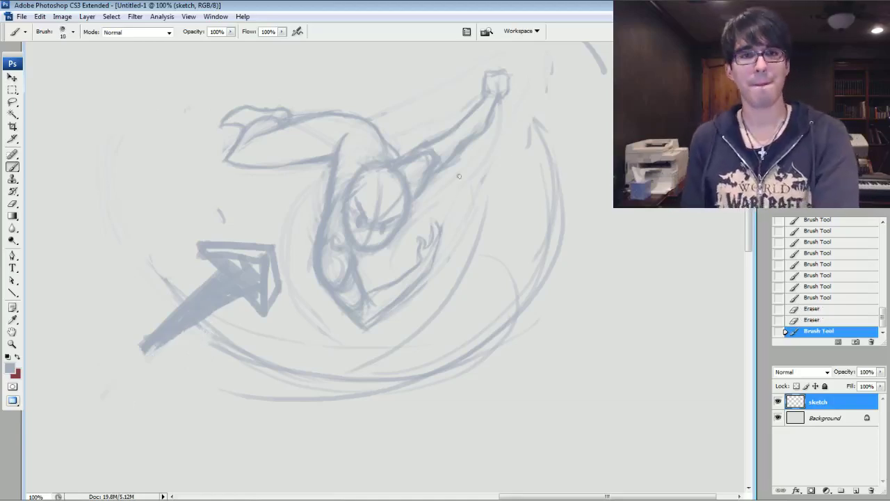
pyautogui.moveTo(258, 258)
pyautogui.mouseDown()
pyautogui.moveTo(268, 295)
pyautogui.moveTo(252, 222)
pyautogui.moveTo(227, 225)
pyautogui.moveTo(144, 344)
pyautogui.mouseUp()
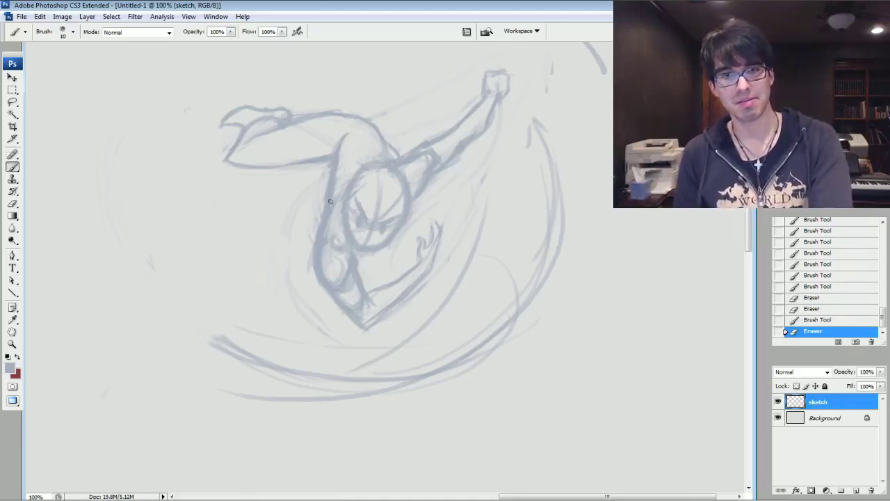
# Step: Try a second leg stretching out diagonally below the folded leg from behind the bent arm's shoulder, and erase it
pyautogui.moveTo(299, 212); pyautogui.dragTo(324, 202)
pyautogui.moveTo(298, 213); pyautogui.dragTo(330, 203)
pyautogui.moveTo(305, 213)
pyautogui.mouseDown()
pyautogui.moveTo(334, 202)
pyautogui.moveTo(326, 192)
pyautogui.moveTo(320, 204)
pyautogui.moveTo(254, 233)
pyautogui.mouseUp()
pyautogui.moveTo(322, 224); pyautogui.dragTo(304, 207)
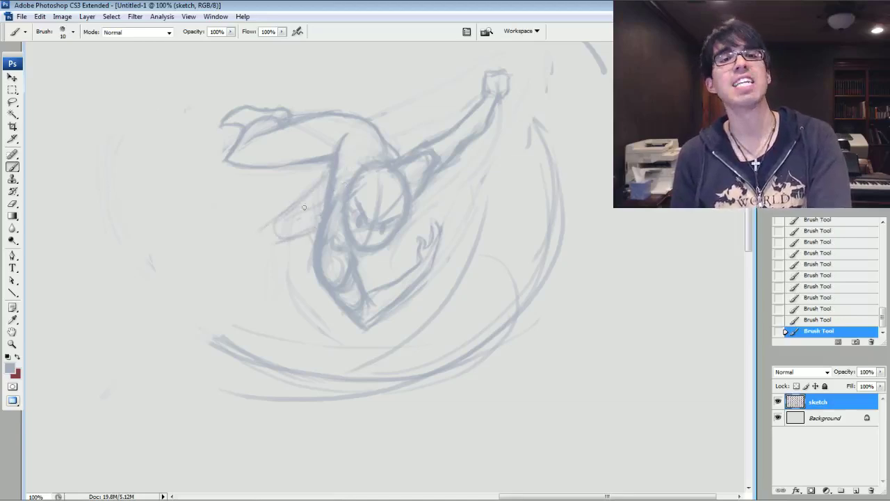
pyautogui.moveTo(246, 233); pyautogui.dragTo(250, 225)
pyautogui.moveTo(202, 285); pyautogui.dragTo(257, 251)
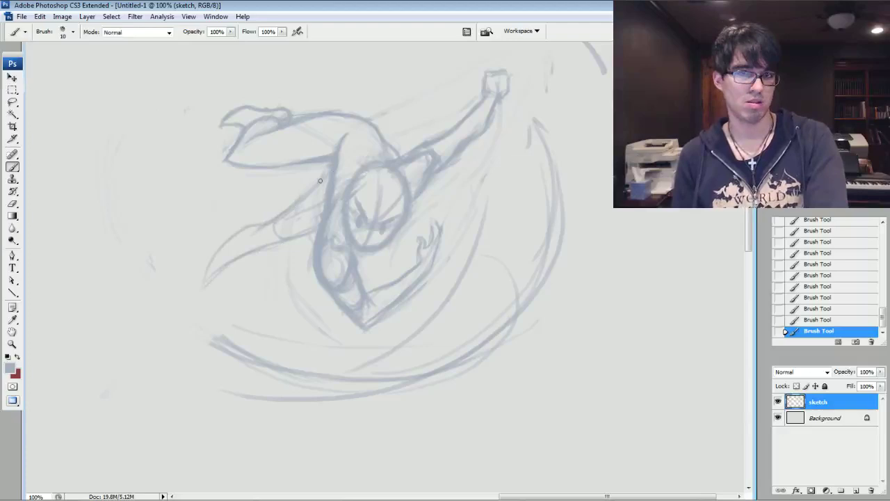
pyautogui.moveTo(267, 254)
pyautogui.mouseDown()
pyautogui.moveTo(230, 253)
pyautogui.moveTo(301, 201)
pyautogui.moveTo(294, 220)
pyautogui.moveTo(315, 301)
pyautogui.mouseUp()
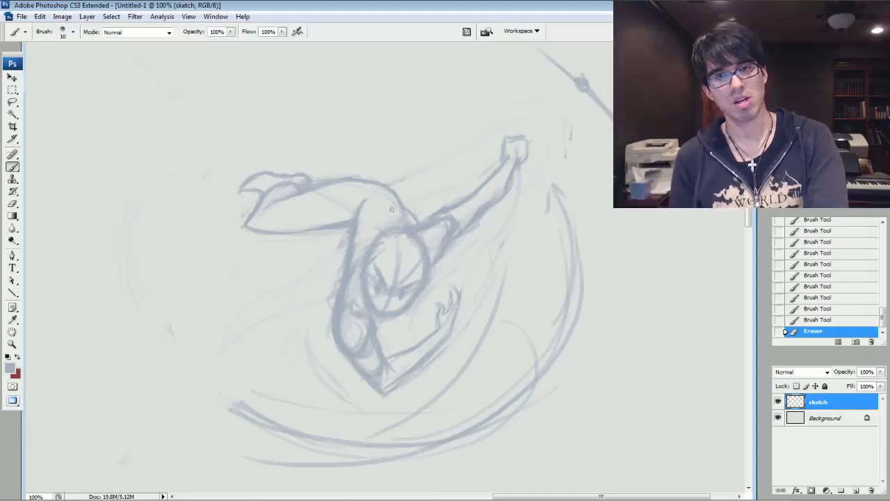
# Step: Try a raised second leg with a foot above the back using a size 15 brush, erase it and restore the back's contour
pyautogui.moveTo(350, 162); pyautogui.dragTo(322, 189)
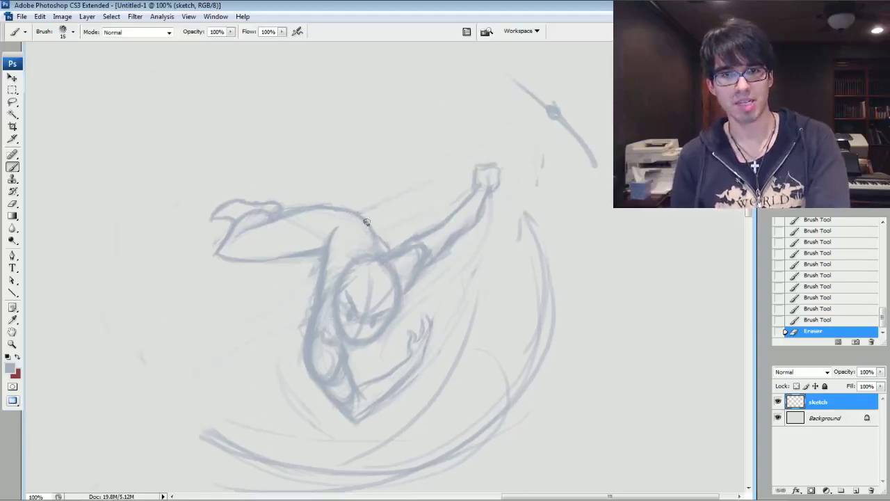
pyautogui.moveTo(364, 214); pyautogui.dragTo(380, 242)
pyautogui.moveTo(358, 210); pyautogui.dragTo(375, 233)
pyautogui.moveTo(339, 172); pyautogui.dragTo(344, 204)
pyautogui.moveTo(381, 240)
pyautogui.mouseDown()
pyautogui.moveTo(387, 250)
pyautogui.moveTo(382, 240)
pyautogui.mouseUp()
pyautogui.moveTo(333, 206)
pyautogui.mouseDown()
pyautogui.moveTo(344, 164)
pyautogui.moveTo(378, 235)
pyautogui.mouseUp()
pyautogui.moveTo(352, 165); pyautogui.dragTo(365, 202)
pyautogui.moveTo(333, 207); pyautogui.dragTo(343, 168)
pyautogui.moveTo(379, 229); pyautogui.dragTo(346, 165)
pyautogui.moveTo(329, 207)
pyautogui.mouseDown()
pyautogui.moveTo(335, 151)
pyautogui.moveTo(327, 171)
pyautogui.moveTo(323, 164)
pyautogui.moveTo(328, 172)
pyautogui.moveTo(317, 147)
pyautogui.moveTo(324, 145)
pyautogui.moveTo(328, 171)
pyautogui.moveTo(347, 150)
pyautogui.moveTo(342, 141)
pyautogui.moveTo(324, 154)
pyautogui.mouseUp()
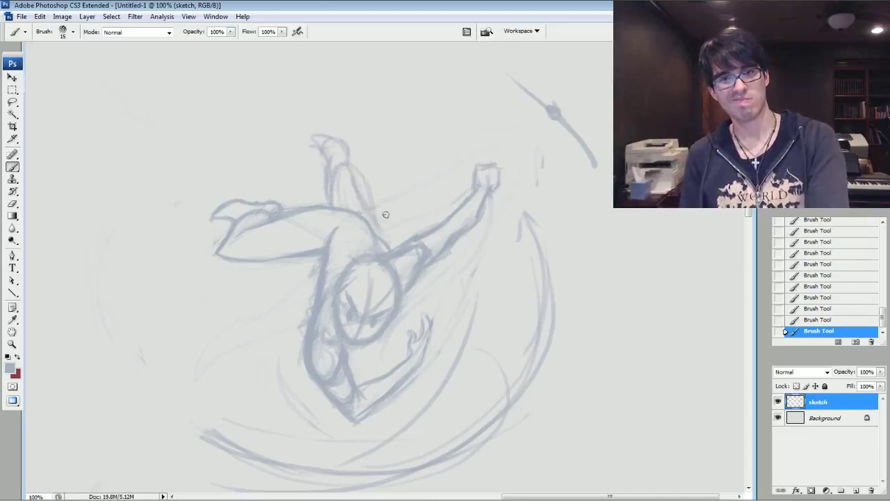
pyautogui.moveTo(318, 135)
pyautogui.mouseDown()
pyautogui.moveTo(297, 141)
pyautogui.moveTo(311, 130)
pyautogui.moveTo(323, 135)
pyautogui.moveTo(306, 148)
pyautogui.mouseUp()
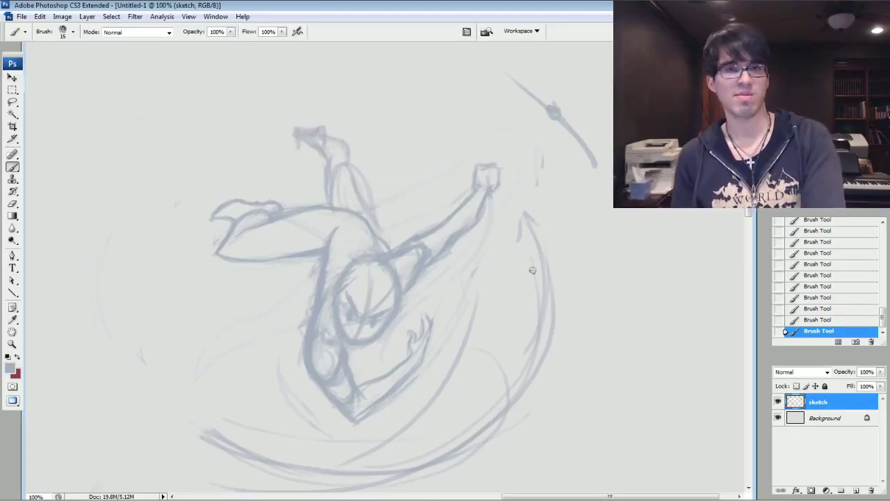
pyautogui.moveTo(374, 184)
pyautogui.mouseDown()
pyautogui.moveTo(335, 167)
pyautogui.moveTo(329, 189)
pyautogui.moveTo(334, 135)
pyautogui.moveTo(294, 133)
pyautogui.moveTo(351, 152)
pyautogui.moveTo(383, 202)
pyautogui.moveTo(351, 182)
pyautogui.moveTo(383, 166)
pyautogui.mouseUp()
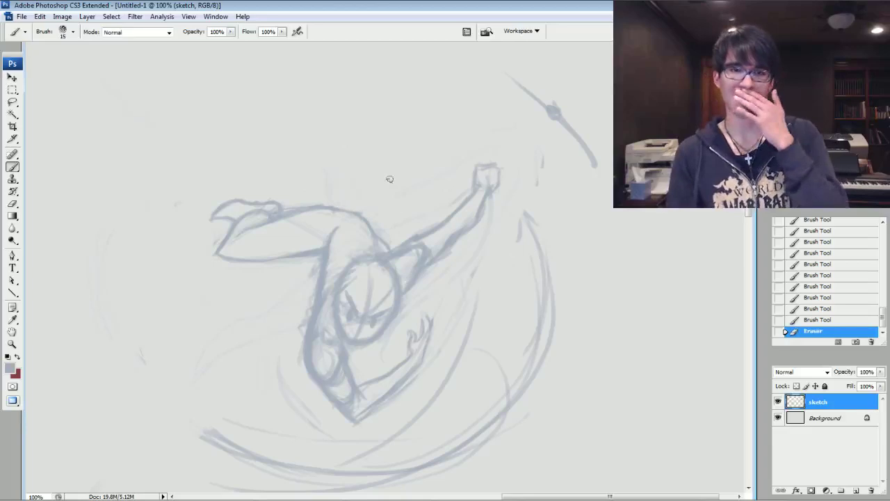
pyautogui.moveTo(360, 214)
pyautogui.mouseDown()
pyautogui.moveTo(363, 221)
pyautogui.moveTo(340, 212)
pyautogui.mouseUp()
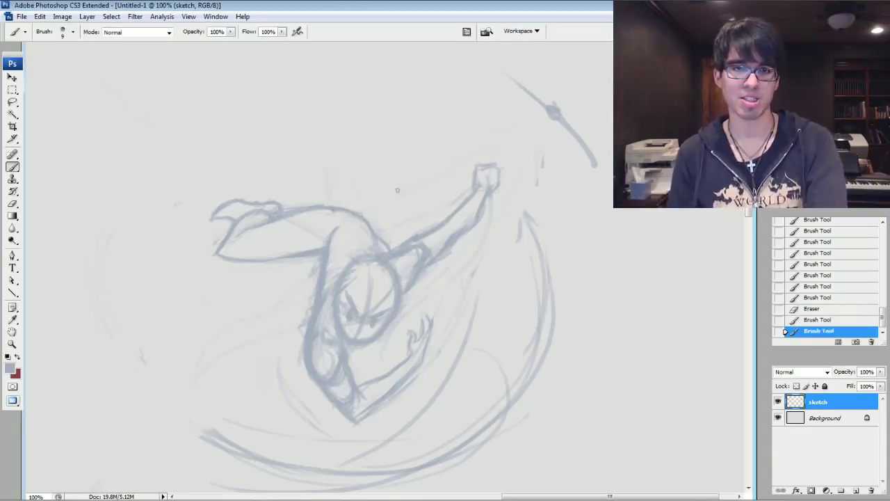
# Step: Trace a loose silhouette line around the raised arm, the bent arm's hand and the folded leg, and revert it
pyautogui.moveTo(401, 232)
pyautogui.mouseDown()
pyautogui.moveTo(434, 216)
pyautogui.moveTo(457, 171)
pyautogui.moveTo(489, 151)
pyautogui.moveTo(513, 178)
pyautogui.moveTo(492, 222)
pyautogui.moveTo(430, 286)
pyautogui.mouseUp()
pyautogui.moveTo(370, 371)
pyautogui.mouseDown()
pyautogui.moveTo(408, 319)
pyautogui.moveTo(433, 379)
pyautogui.mouseUp()
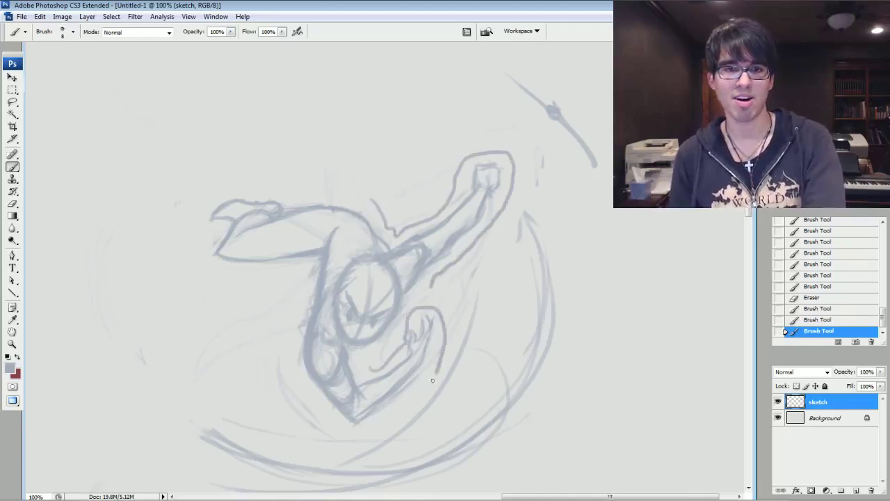
pyautogui.moveTo(289, 274); pyautogui.dragTo(227, 215)
pyautogui.click(821, 294)
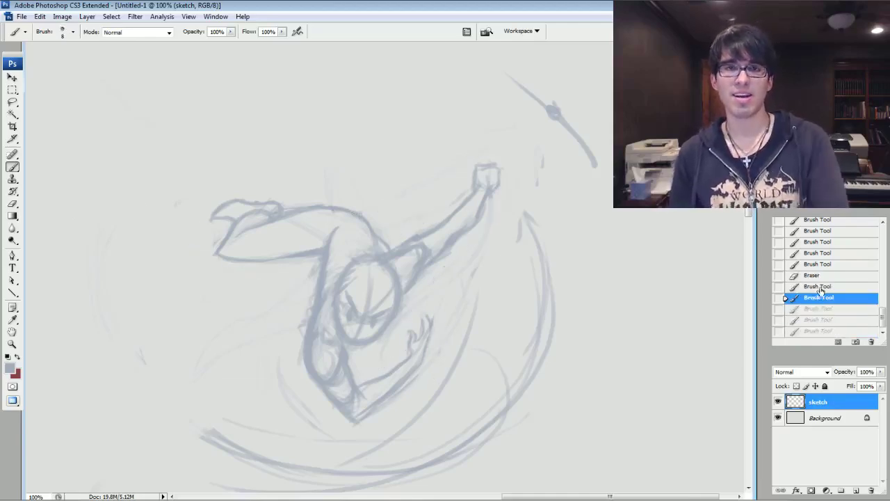
# Step: Try tapered, curving leg shapes rising from the back above the head, and revert them
pyautogui.moveTo(376, 221); pyautogui.dragTo(332, 200)
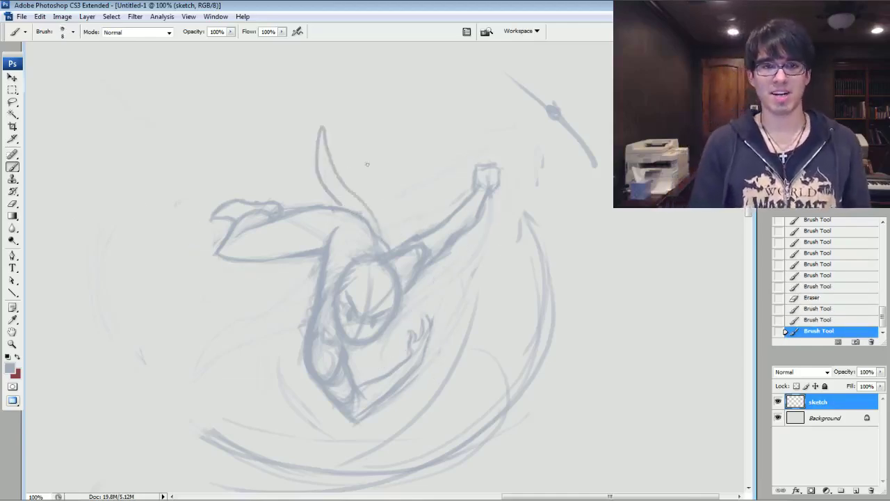
pyautogui.moveTo(388, 206)
pyautogui.mouseDown()
pyautogui.moveTo(361, 129)
pyautogui.moveTo(352, 139)
pyautogui.mouseUp()
pyautogui.click(807, 312)
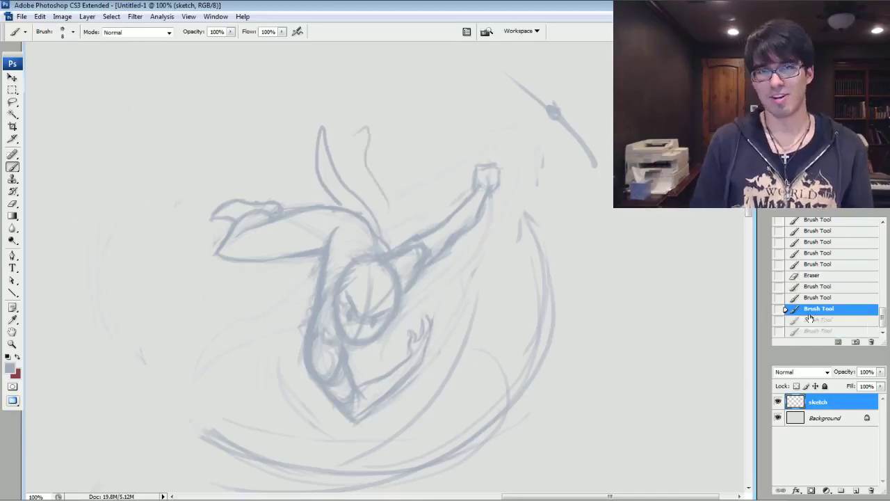
pyautogui.click(813, 300)
# Step: Enlarge the brush to 10 and add the torso's side line between the chin and the bent forearm
pyautogui.moveTo(389, 292)
pyautogui.mouseDown()
pyautogui.moveTo(409, 226)
pyautogui.moveTo(436, 219)
pyautogui.moveTo(446, 226)
pyautogui.mouseUp()
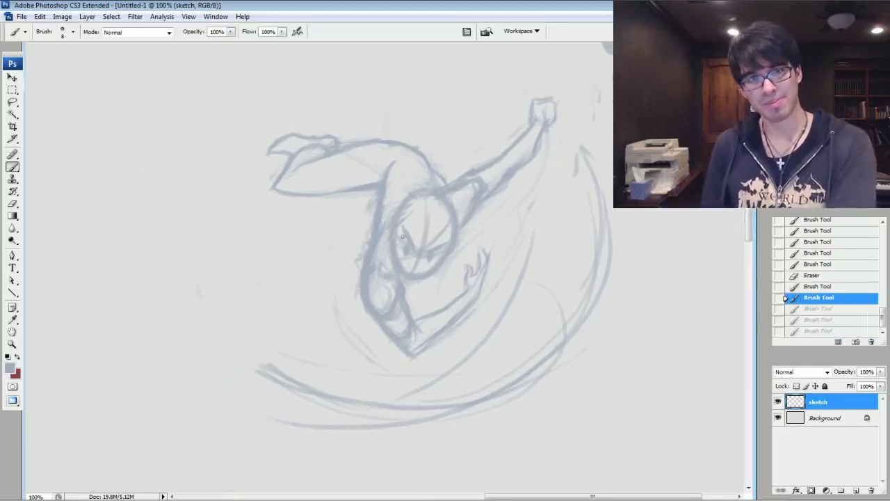
pyautogui.press(']')
pyautogui.moveTo(386, 207); pyautogui.dragTo(387, 222)
pyautogui.moveTo(423, 279); pyautogui.dragTo(429, 297)
pyautogui.moveTo(441, 272); pyautogui.dragTo(430, 305)
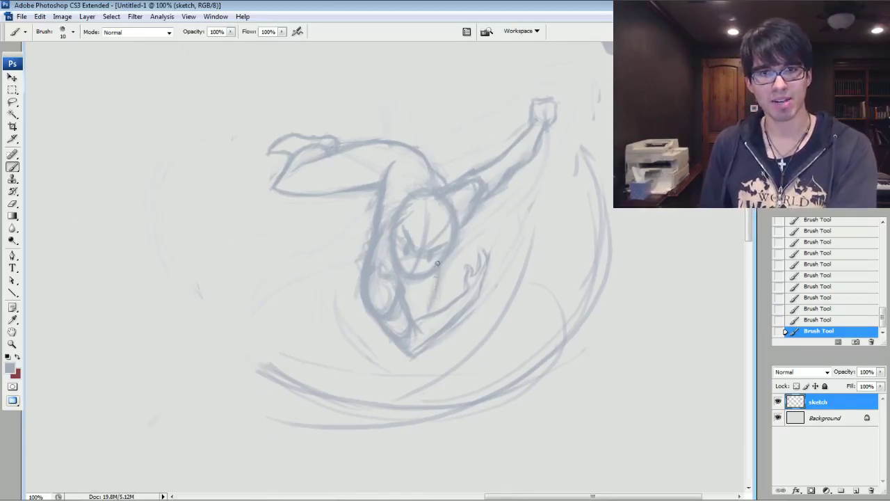
# Step: Sketch a second leg reaching diagonally down from below the bent elbow across the arc, with a tapering calf and pointed foot
pyautogui.moveTo(379, 327)
pyautogui.mouseDown()
pyautogui.moveTo(368, 372)
pyautogui.moveTo(318, 454)
pyautogui.mouseUp()
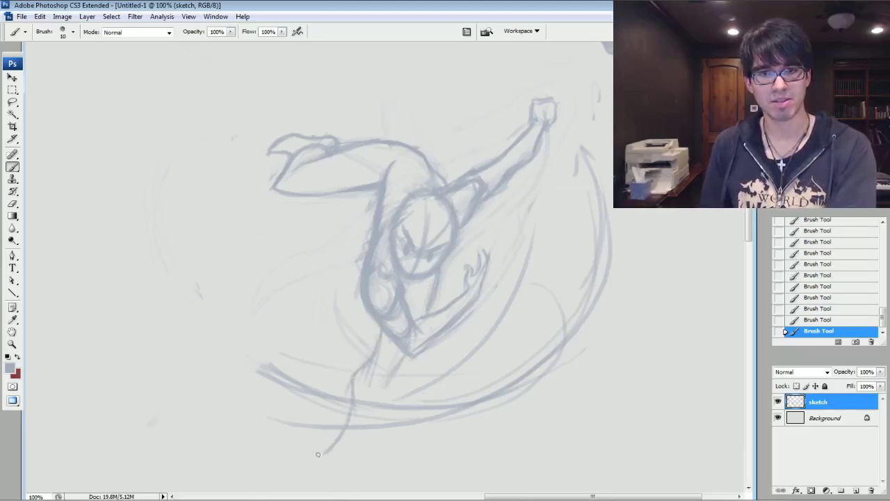
pyautogui.moveTo(431, 417); pyautogui.dragTo(488, 276)
pyautogui.moveTo(446, 235)
pyautogui.mouseDown()
pyautogui.moveTo(387, 314)
pyautogui.moveTo(340, 340)
pyautogui.mouseUp()
pyautogui.moveTo(391, 313); pyautogui.dragTo(359, 336)
pyautogui.moveTo(405, 298); pyautogui.dragTo(314, 387)
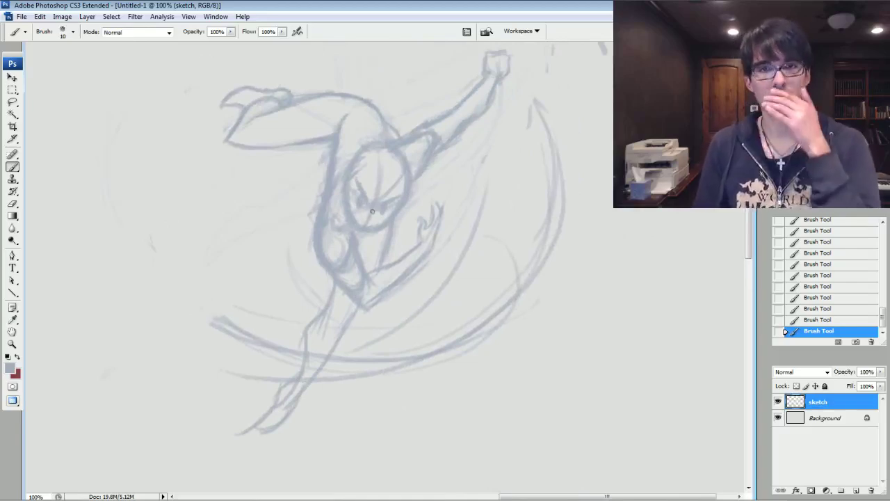
# Step: Lasso the downward leg, clear it from the sketch layer and paste it onto a new layer
pyautogui.press('l')
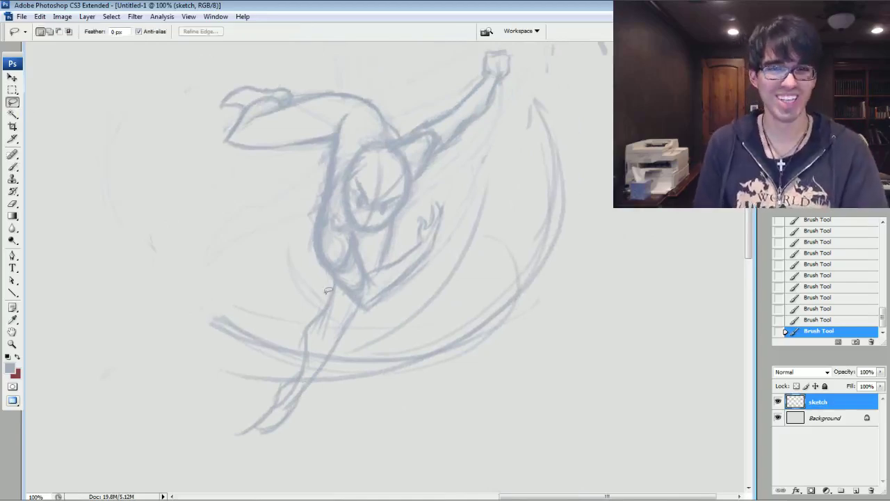
pyautogui.moveTo(339, 345)
pyautogui.mouseDown()
pyautogui.moveTo(252, 367)
pyautogui.moveTo(260, 359)
pyautogui.mouseUp()
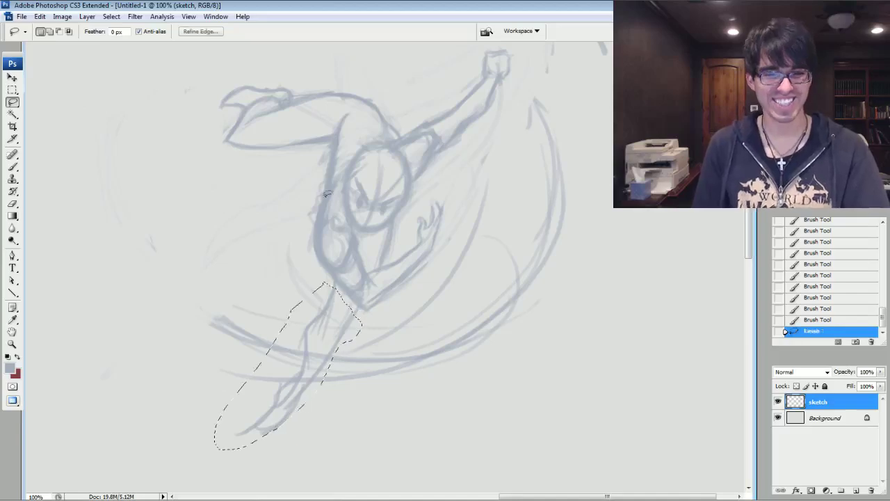
pyautogui.press('Delete')
pyautogui.hotkey('ctrl', 'v')
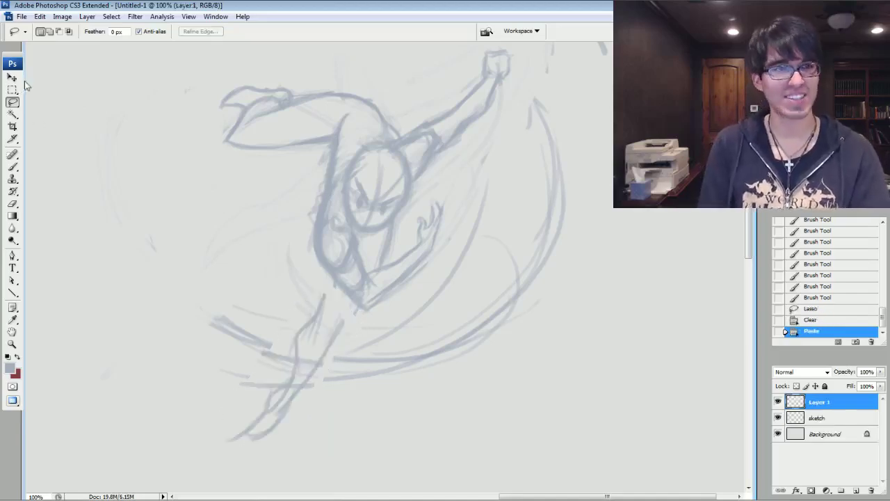
# Step: Move the pasted downward leg up and inward so it starts closer to the hips behind the bent elbow
pyautogui.click(12, 78)
pyautogui.moveTo(304, 340)
pyautogui.mouseDown()
pyautogui.moveTo(338, 292)
pyautogui.moveTo(332, 306)
pyautogui.moveTo(341, 311)
pyautogui.moveTo(331, 279)
pyautogui.mouseUp()
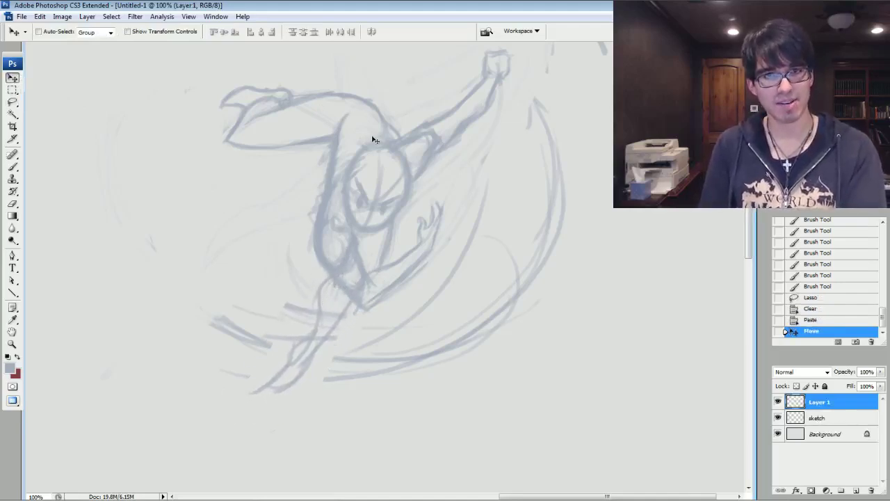
pyautogui.press('l')
pyautogui.press('v')
pyautogui.press('b')
# Step: Touch up the torso line below the head and, with a smaller brush, the shoulder where the raised arm meets the back
pyautogui.moveTo(362, 278); pyautogui.dragTo(378, 247)
pyautogui.moveTo(397, 130); pyautogui.dragTo(401, 139)
pyautogui.press('[')
pyautogui.moveTo(396, 129); pyautogui.dragTo(401, 136)
pyautogui.moveTo(396, 131); pyautogui.dragTo(402, 139)
# Step: Try an arrow above the shoulder and extra shading around the face and chest, and revert them in the history
pyautogui.moveTo(409, 90); pyautogui.dragTo(403, 116)
pyautogui.moveTo(398, 103)
pyautogui.mouseDown()
pyautogui.moveTo(408, 110)
pyautogui.moveTo(402, 137)
pyautogui.mouseUp()
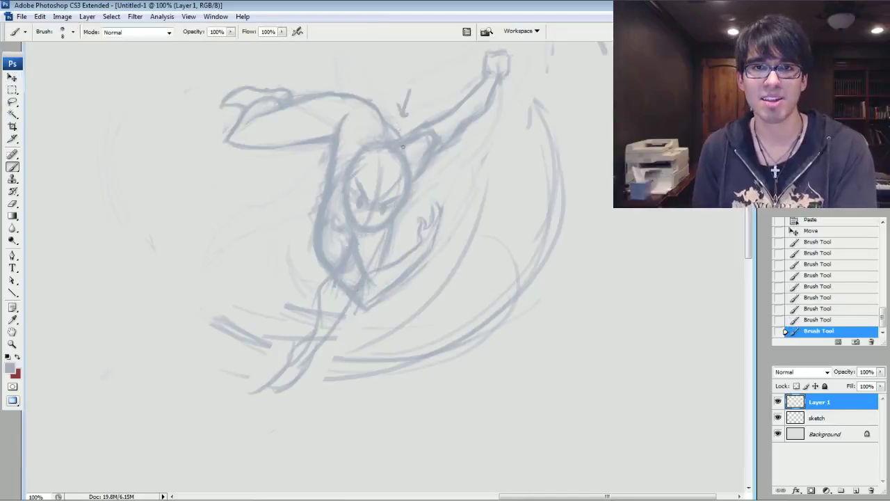
pyautogui.moveTo(398, 201)
pyautogui.mouseDown()
pyautogui.moveTo(405, 165)
pyautogui.moveTo(383, 211)
pyautogui.mouseUp()
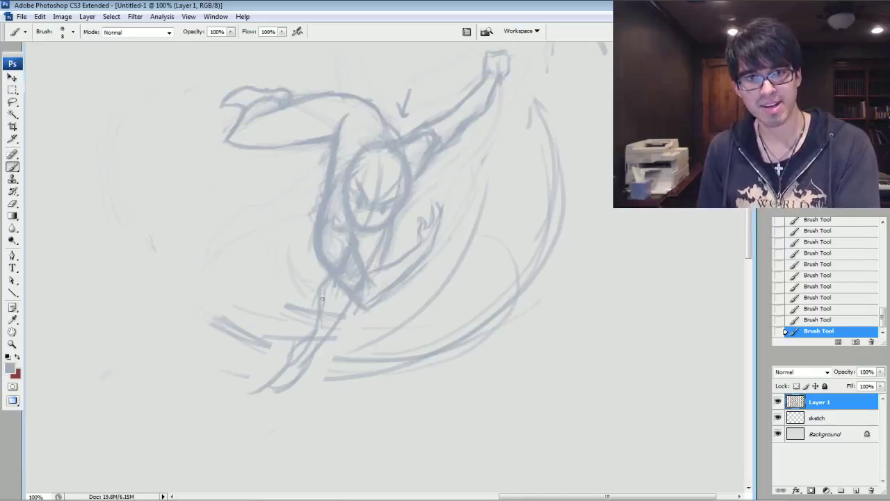
pyautogui.click(833, 263)
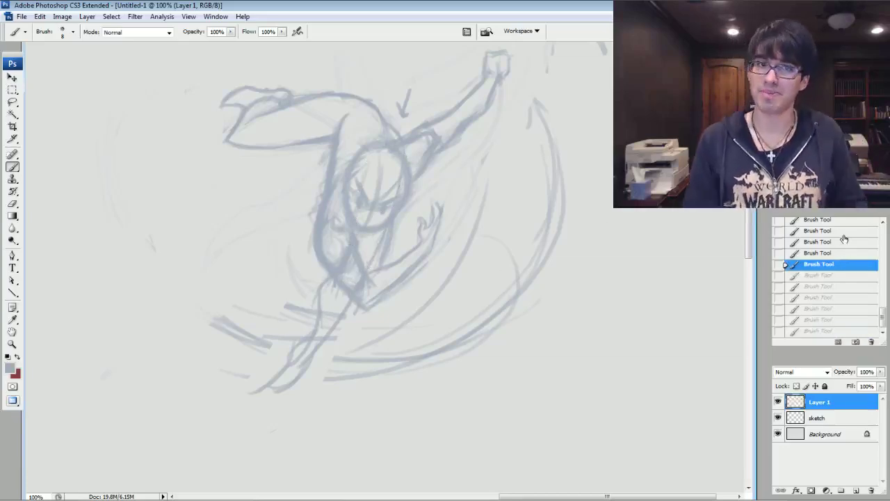
pyautogui.click(843, 234)
pyautogui.click(847, 211)
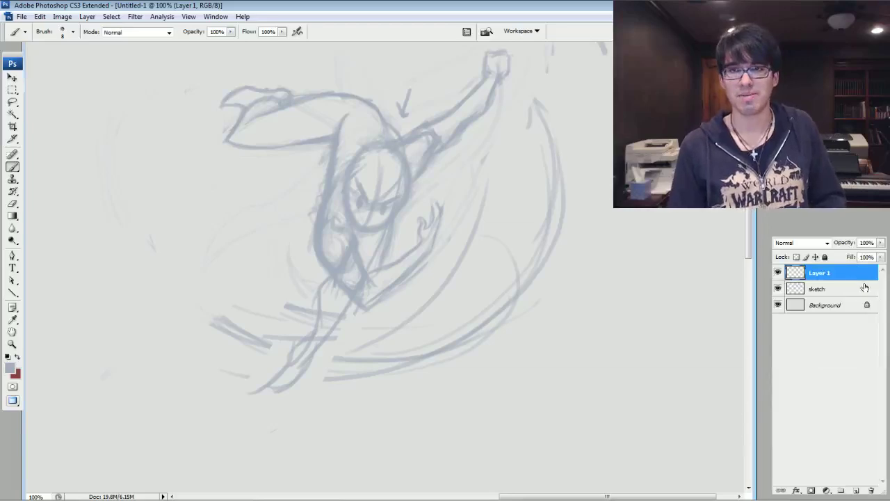
pyautogui.click(791, 214)
pyautogui.moveTo(878, 315); pyautogui.dragTo(884, 293)
pyautogui.click(831, 243)
pyautogui.click(846, 264)
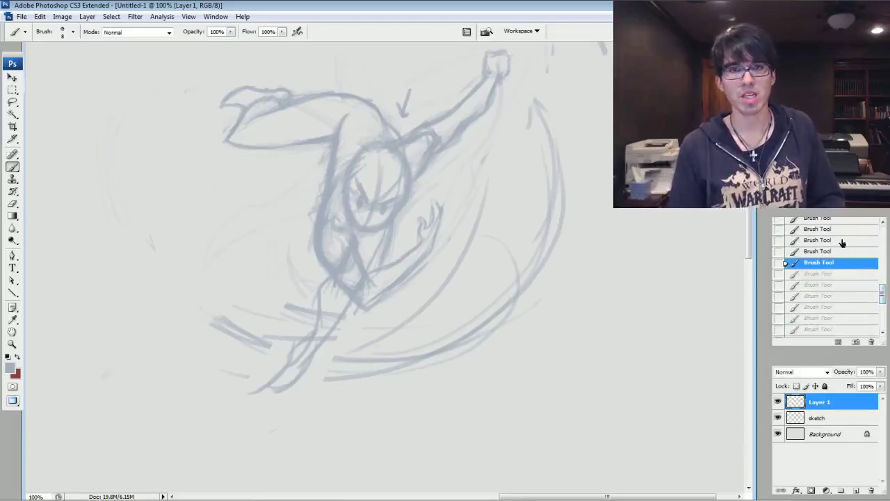
pyautogui.click(841, 240)
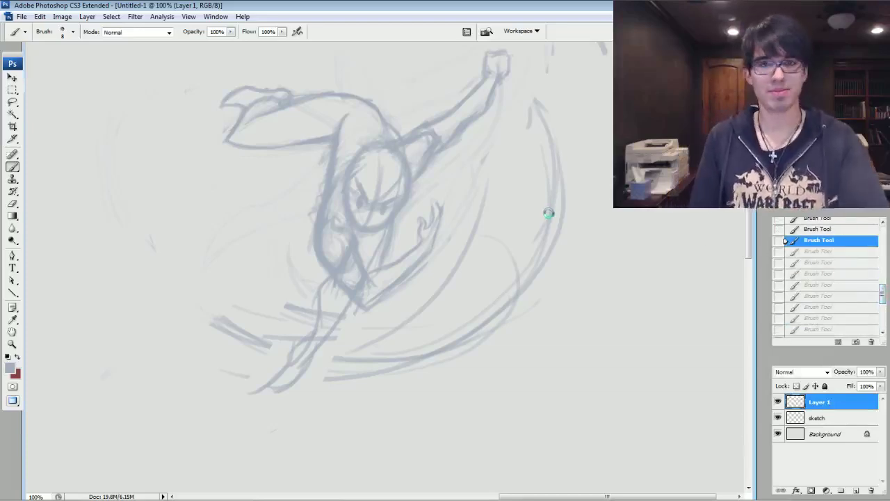
# Step: Flip the canvas horizontally and erase stray marks beside the chin
pyautogui.press('F2')
pyautogui.moveTo(125, 222); pyautogui.dragTo(608, 262)
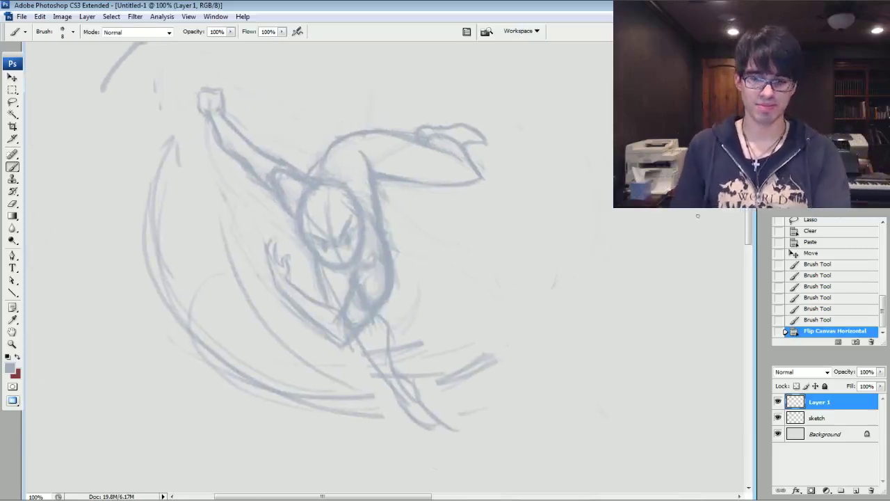
pyautogui.moveTo(317, 277)
pyautogui.mouseDown()
pyautogui.moveTo(324, 299)
pyautogui.moveTo(317, 269)
pyautogui.mouseUp()
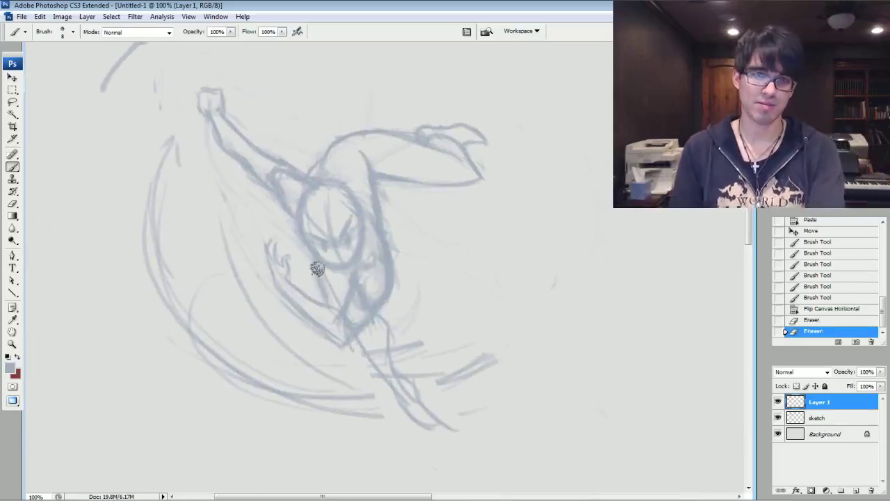
# Step: Merge Layer 1 down into the sketch layer and erase overlapping lines on the torso and lower leg
pyautogui.click(778, 402)
pyautogui.click(778, 403)
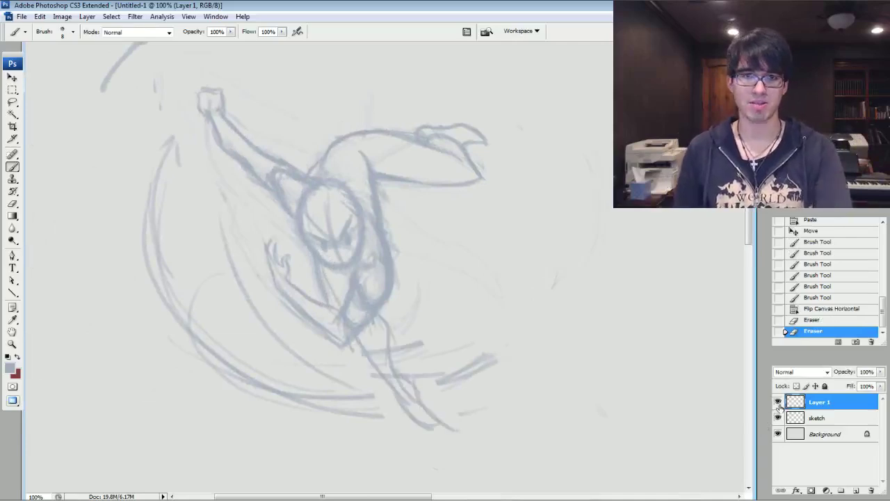
pyautogui.hotkey('ctrl', 'e')
pyautogui.moveTo(333, 291)
pyautogui.mouseDown()
pyautogui.moveTo(322, 298)
pyautogui.moveTo(314, 263)
pyautogui.mouseUp()
pyautogui.moveTo(375, 345); pyautogui.dragTo(380, 337)
pyautogui.moveTo(398, 378); pyautogui.dragTo(407, 393)
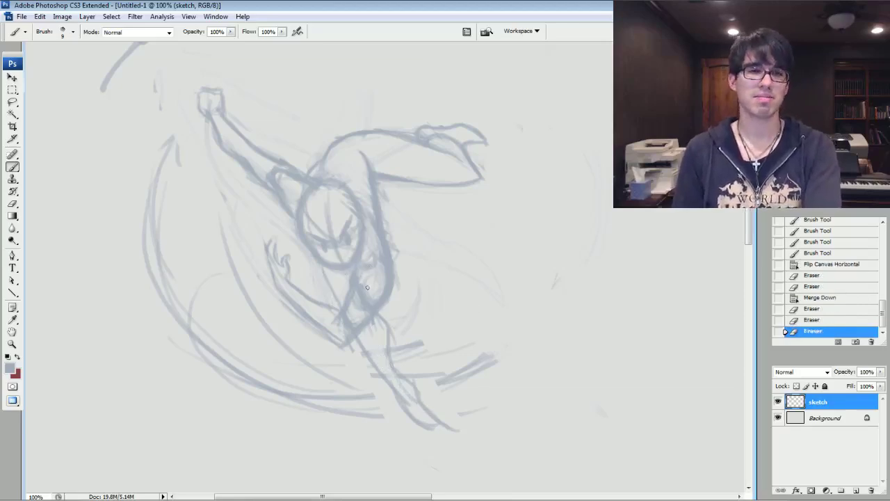
# Step: Lasso the torso's side line between the chin and the bent forearm and delete it
pyautogui.press('l')
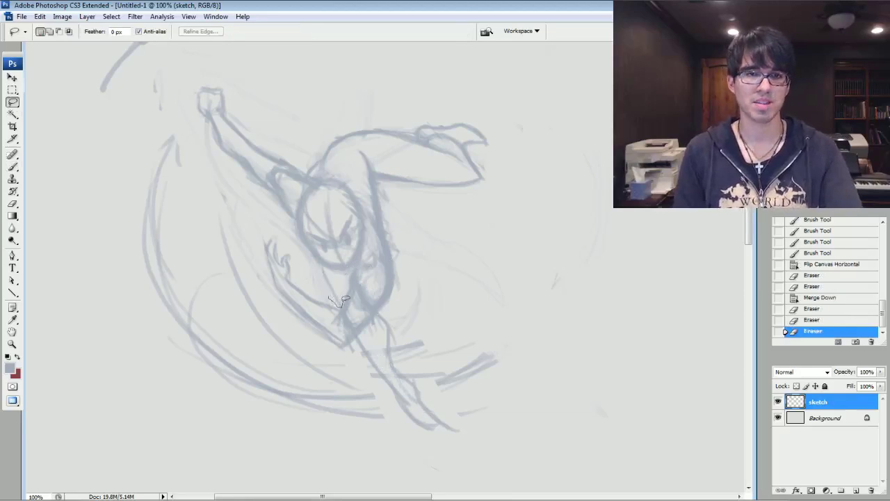
pyautogui.moveTo(318, 266); pyautogui.dragTo(324, 289)
pyautogui.press('Delete')
# Step: Lasso the downward leg, move it up and outward against the hip, rotate it about -3.2° and deselect
pyautogui.moveTo(345, 341)
pyautogui.mouseDown()
pyautogui.moveTo(394, 311)
pyautogui.moveTo(456, 441)
pyautogui.moveTo(427, 446)
pyautogui.mouseUp()
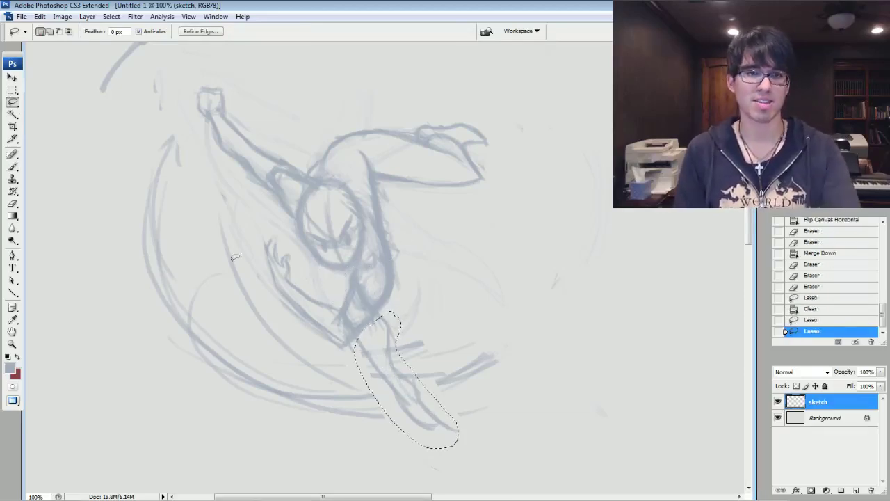
pyautogui.click(15, 78)
pyautogui.moveTo(383, 343); pyautogui.dragTo(402, 309)
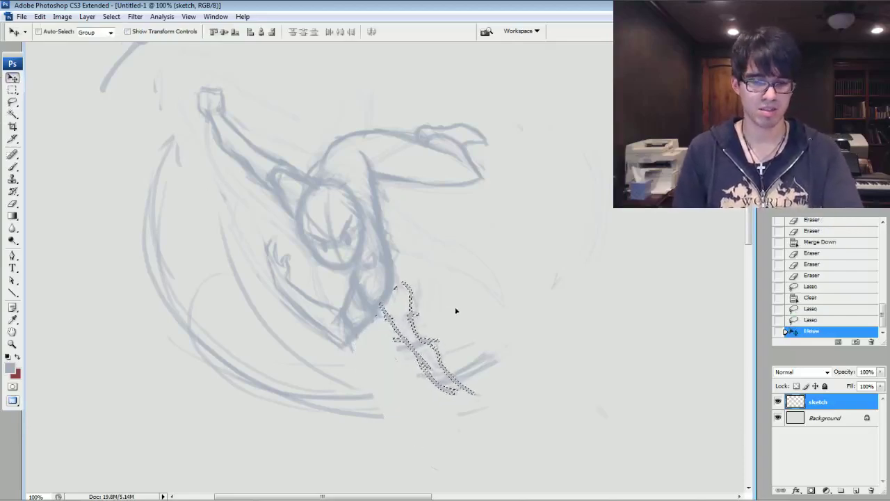
pyautogui.hotkey('ctrl', 't')
pyautogui.moveTo(516, 265); pyautogui.dragTo(469, 308)
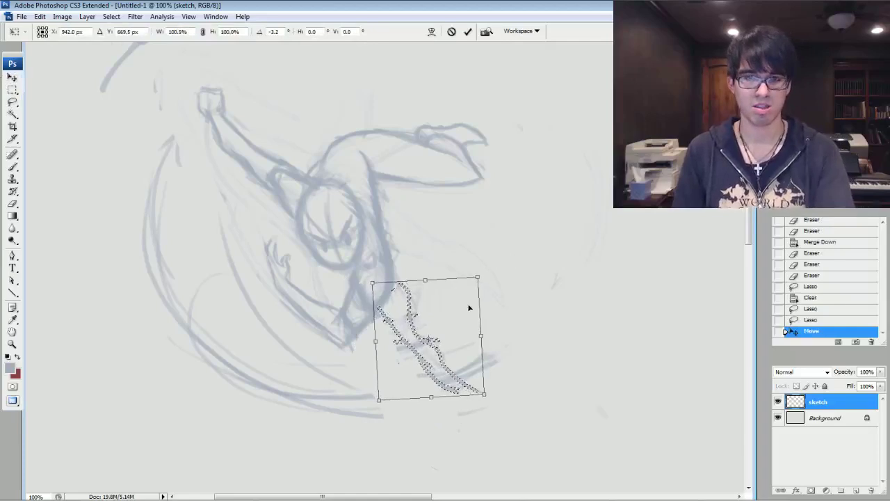
pyautogui.press('Return')
pyautogui.hotkey('ctrl', 'd')
pyautogui.press('l')
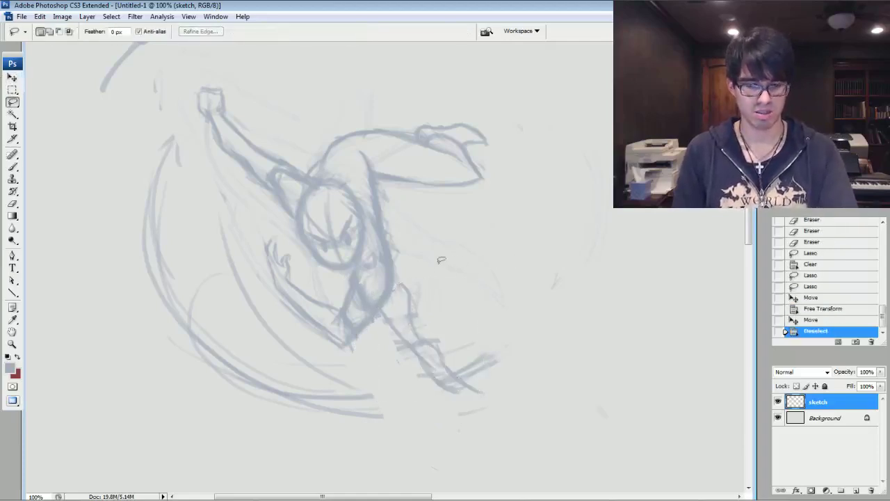
# Step: Redraw the top of the thigh where it joins the hip and darken the torso's centre line below the chin
pyautogui.press('b')
pyautogui.moveTo(400, 282); pyautogui.dragTo(408, 292)
pyautogui.moveTo(395, 280); pyautogui.dragTo(405, 287)
pyautogui.moveTo(354, 267)
pyautogui.mouseDown()
pyautogui.moveTo(361, 249)
pyautogui.moveTo(375, 297)
pyautogui.moveTo(347, 303)
pyautogui.mouseUp()
pyautogui.press('[')
pyautogui.moveTo(356, 286); pyautogui.dragTo(362, 306)
# Step: Try a chest line from below the chin toward the bent forearm with a smaller brush, and undo it
pyautogui.moveTo(324, 264); pyautogui.dragTo(350, 268)
pyautogui.moveTo(317, 270)
pyautogui.mouseDown()
pyautogui.moveTo(332, 295)
pyautogui.moveTo(303, 272)
pyautogui.mouseUp()
pyautogui.press('[')
pyautogui.moveTo(300, 276); pyautogui.dragTo(330, 299)
pyautogui.hotkey('ctrl', 'alt', 'z')
pyautogui.hotkey('ctrl', 'alt', 'z')
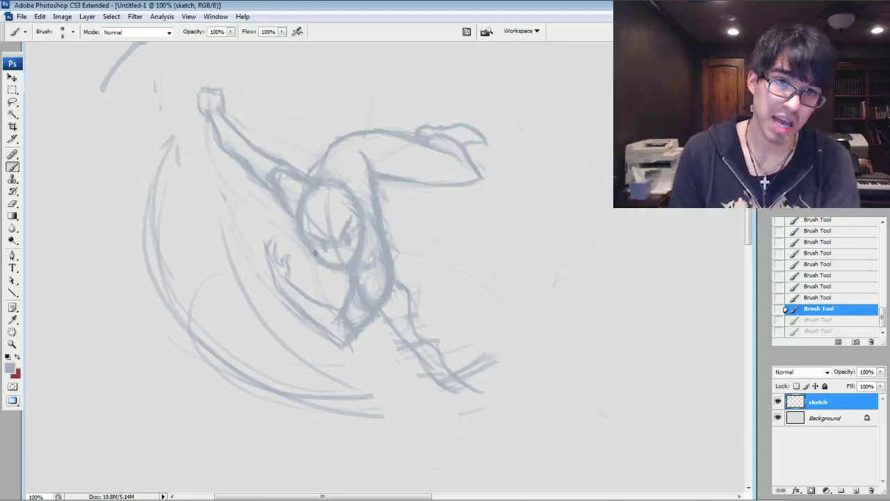
# Step: Sketch a curved contour around the jaw to the upper chest, thin it with the eraser and restate its lower end
pyautogui.moveTo(306, 240); pyautogui.dragTo(310, 265)
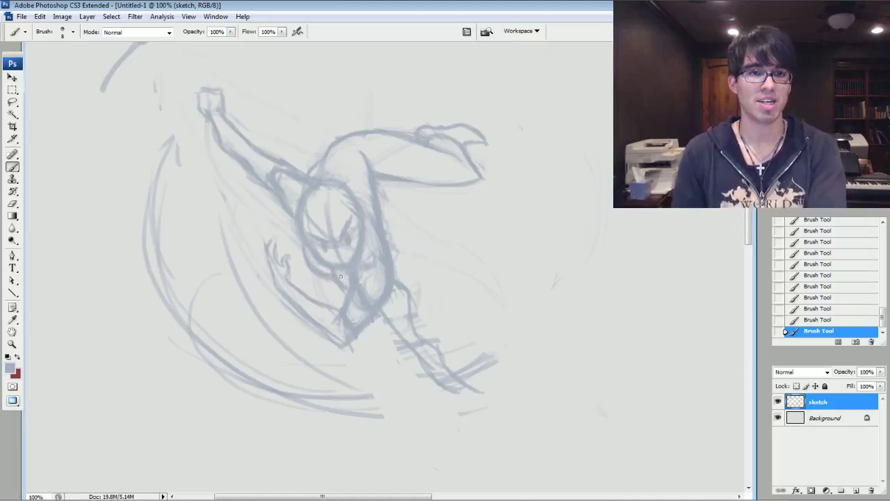
pyautogui.press('e')
pyautogui.moveTo(340, 278)
pyautogui.mouseDown()
pyautogui.moveTo(331, 286)
pyautogui.moveTo(336, 278)
pyautogui.moveTo(317, 270)
pyautogui.mouseUp()
pyautogui.moveTo(322, 277); pyautogui.dragTo(308, 259)
pyautogui.moveTo(310, 262); pyautogui.dragTo(302, 253)
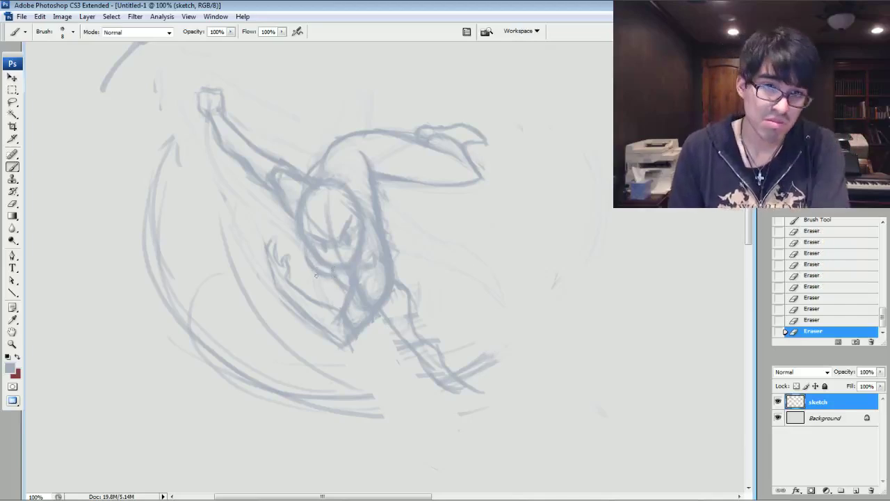
pyautogui.moveTo(331, 278)
pyautogui.mouseDown()
pyautogui.moveTo(331, 266)
pyautogui.moveTo(341, 281)
pyautogui.mouseUp()
pyautogui.moveTo(340, 283); pyautogui.dragTo(349, 283)
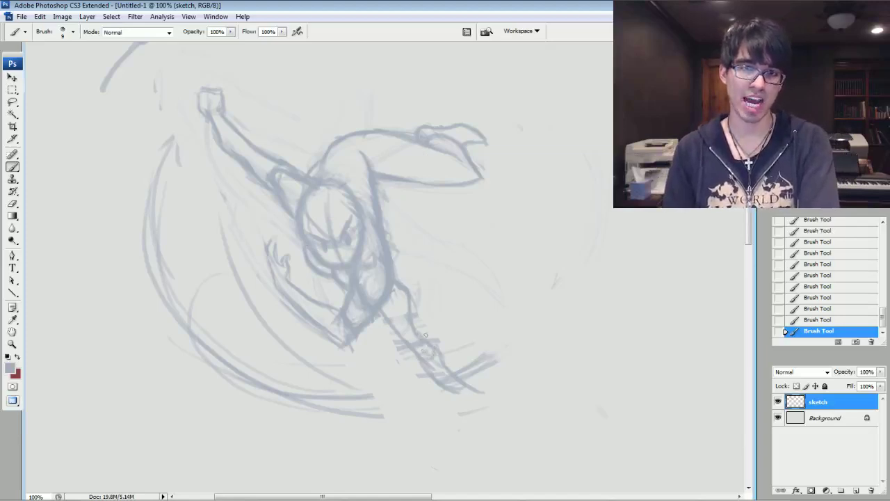
# Step: Rework the downward leg's contour and draw converging guide lines along both sides, with an arrowhead pointing to the foot
pyautogui.moveTo(425, 366)
pyautogui.mouseDown()
pyautogui.moveTo(450, 379)
pyautogui.moveTo(413, 327)
pyautogui.moveTo(411, 306)
pyautogui.mouseUp()
pyautogui.moveTo(433, 262); pyautogui.dragTo(471, 375)
pyautogui.moveTo(374, 341); pyautogui.dragTo(456, 408)
pyautogui.moveTo(459, 358); pyautogui.dragTo(471, 376)
pyautogui.moveTo(473, 358); pyautogui.dragTo(471, 376)
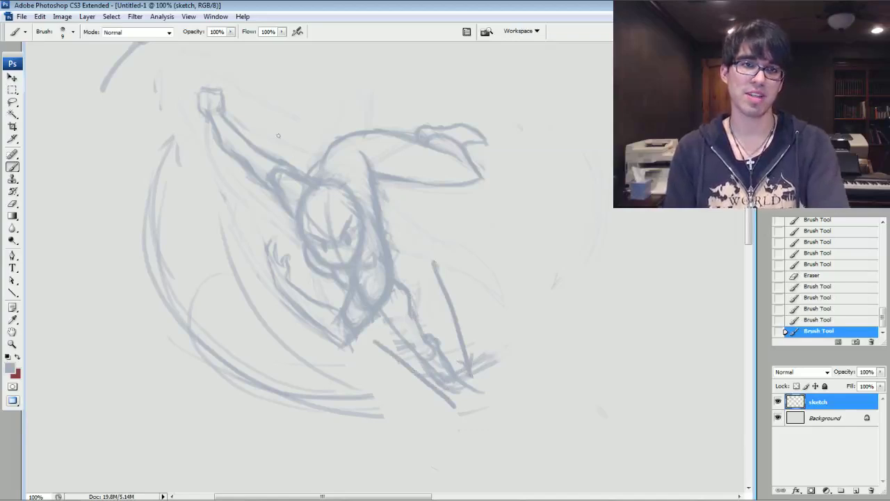
# Step: Draw two direction arrows, one on each side of the raised arm, pointing toward the fist
pyautogui.moveTo(309, 152); pyautogui.dragTo(259, 119)
pyautogui.moveTo(284, 123); pyautogui.dragTo(263, 134)
pyautogui.moveTo(268, 224); pyautogui.dragTo(233, 179)
pyautogui.moveTo(241, 183); pyautogui.dragTo(231, 197)
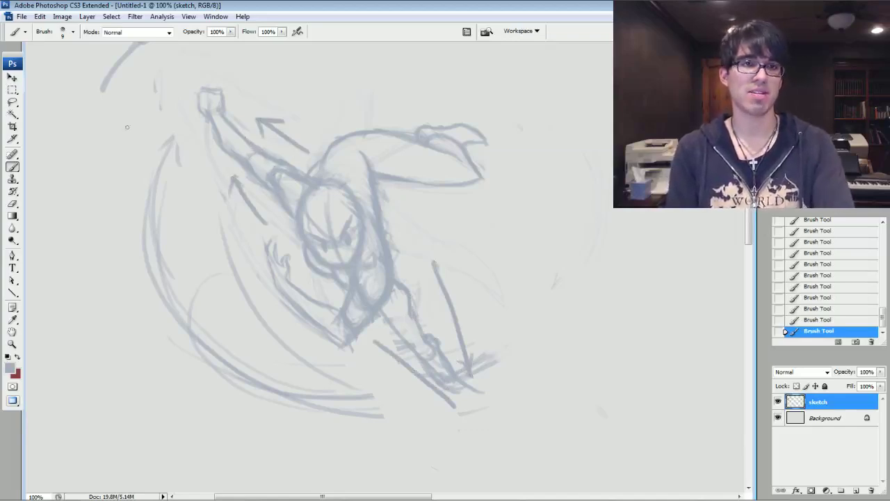
# Step: Lasso the raised fist and forearm, move them slightly inward to shorten the arm, and deselect
pyautogui.press('l')
pyautogui.moveTo(232, 170)
pyautogui.mouseDown()
pyautogui.moveTo(258, 139)
pyautogui.moveTo(233, 170)
pyautogui.mouseUp()
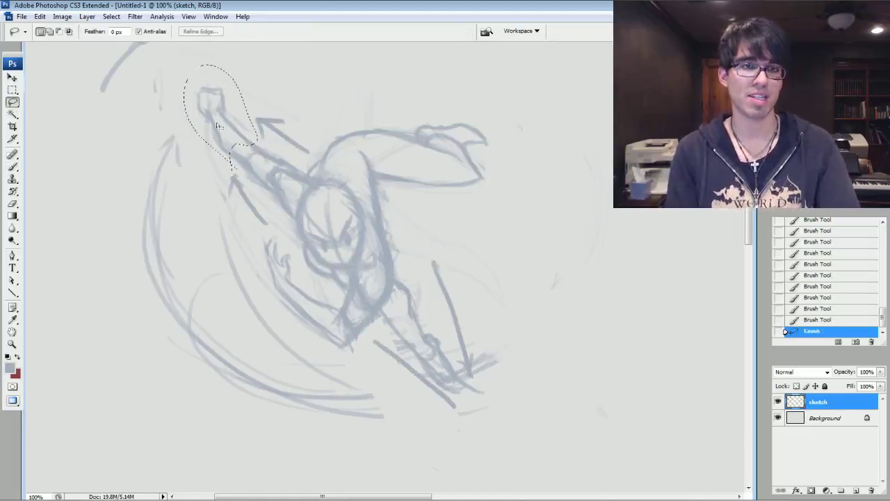
pyautogui.click(12, 77)
pyautogui.moveTo(220, 89); pyautogui.dragTo(230, 99)
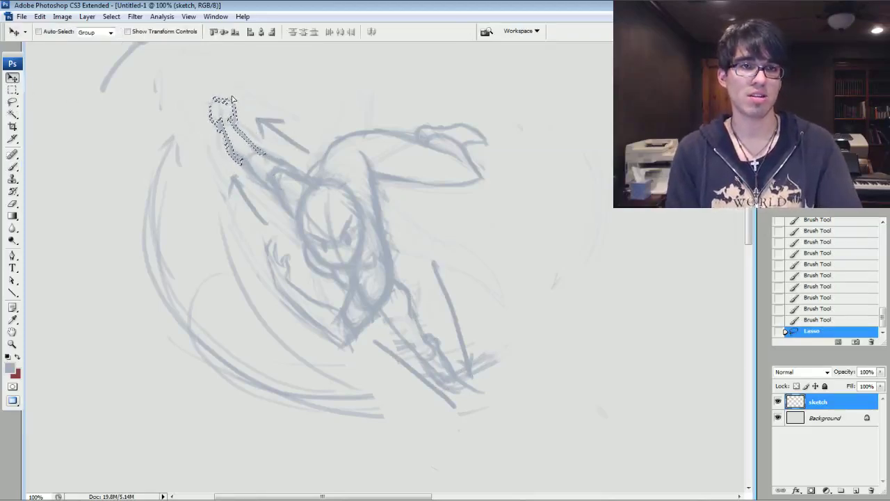
pyautogui.press('l')
pyautogui.hotkey('ctrl', 'd')
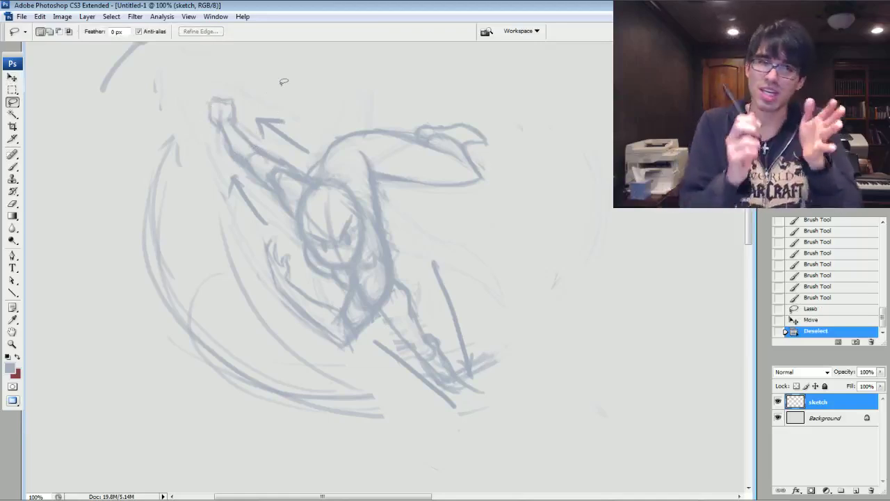
# Step: Erase the boxy fist on the raised arm and redraw it as a smaller clenched fist with fingers
pyautogui.press('b')
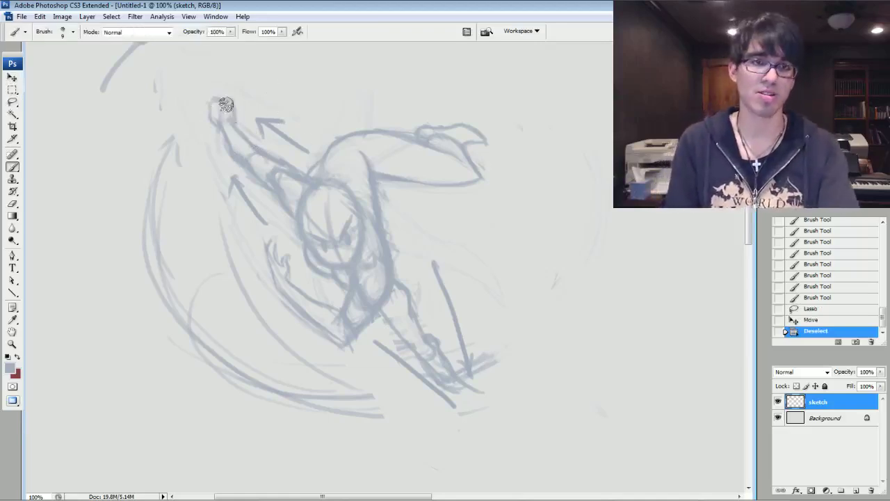
pyautogui.moveTo(226, 116)
pyautogui.mouseDown()
pyautogui.moveTo(253, 120)
pyautogui.moveTo(241, 136)
pyautogui.moveTo(233, 113)
pyautogui.mouseUp()
pyautogui.moveTo(221, 125)
pyautogui.mouseDown()
pyautogui.moveTo(235, 123)
pyautogui.moveTo(234, 113)
pyautogui.moveTo(236, 122)
pyautogui.mouseUp()
pyautogui.moveTo(215, 111)
pyautogui.mouseDown()
pyautogui.moveTo(219, 123)
pyautogui.moveTo(212, 112)
pyautogui.moveTo(210, 126)
pyautogui.moveTo(224, 132)
pyautogui.mouseUp()
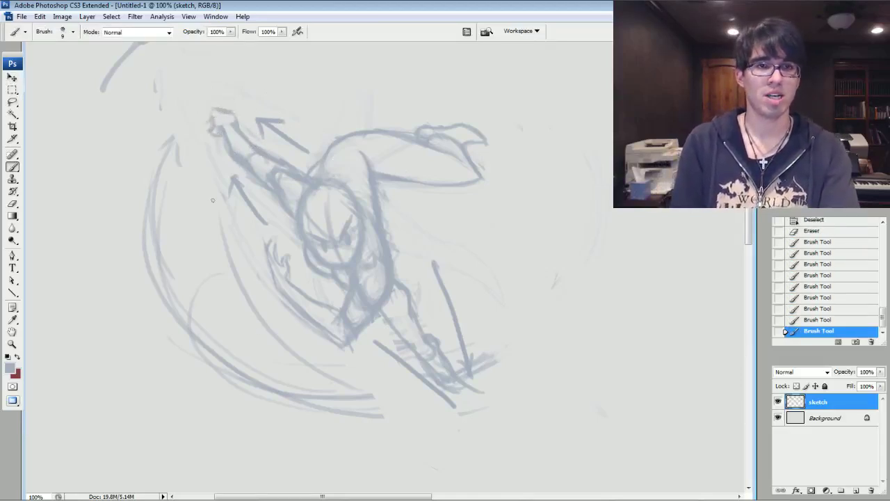
# Step: Sketch new sweeping arcs from near the raised fist under the body toward the foot, and fade the old arcs
pyautogui.moveTo(164, 154); pyautogui.dragTo(188, 261)
pyautogui.moveTo(171, 141)
pyautogui.mouseDown()
pyautogui.moveTo(316, 376)
pyautogui.moveTo(445, 361)
pyautogui.mouseUp()
pyautogui.moveTo(206, 132); pyautogui.dragTo(361, 360)
pyautogui.moveTo(173, 145); pyautogui.dragTo(417, 341)
pyautogui.moveTo(205, 253)
pyautogui.mouseDown()
pyautogui.moveTo(267, 299)
pyautogui.moveTo(199, 207)
pyautogui.mouseUp()
pyautogui.moveTo(144, 155)
pyautogui.mouseDown()
pyautogui.moveTo(282, 355)
pyautogui.moveTo(389, 410)
pyautogui.mouseUp()
# Step: Erase the guide lines beside the downward leg and restate the leg's lower contour from hip to ankle
pyautogui.moveTo(379, 345); pyautogui.dragTo(456, 411)
pyautogui.moveTo(463, 334); pyautogui.dragTo(472, 385)
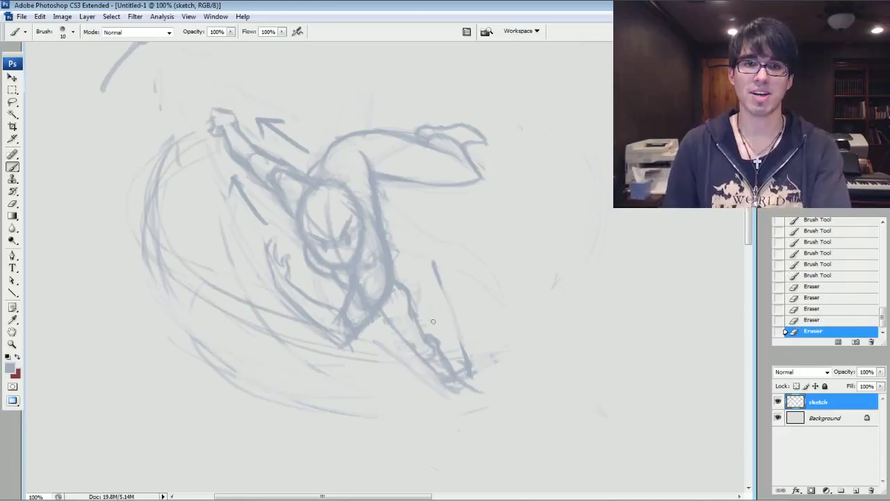
pyautogui.moveTo(412, 347); pyautogui.dragTo(446, 380)
pyautogui.moveTo(385, 319); pyautogui.dragTo(426, 359)
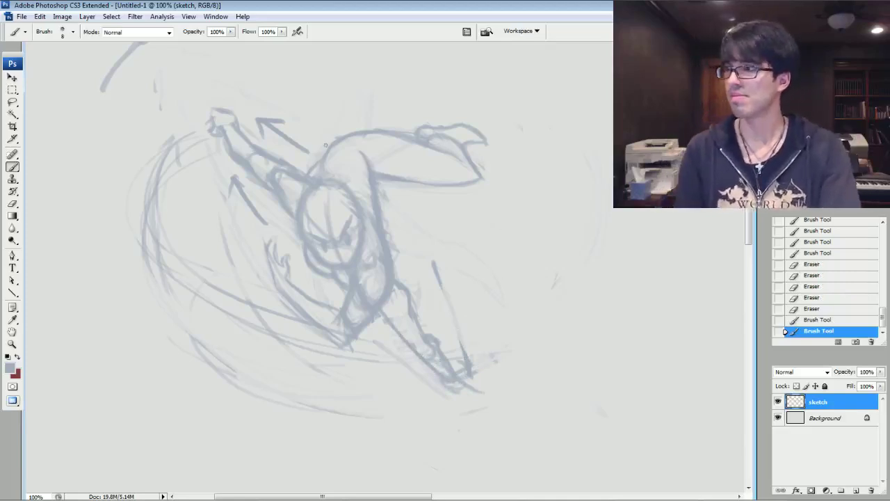
# Step: Build up the sweeping loop below the raised fist with repeated curved strokes and lighten its overlapping lines with the eraser
pyautogui.moveTo(157, 203); pyautogui.dragTo(163, 267)
pyautogui.moveTo(154, 182); pyautogui.dragTo(148, 244)
pyautogui.moveTo(203, 285); pyautogui.dragTo(334, 343)
pyautogui.moveTo(267, 324)
pyautogui.mouseDown()
pyautogui.moveTo(188, 281)
pyautogui.moveTo(128, 198)
pyautogui.moveTo(160, 161)
pyautogui.mouseUp()
pyautogui.moveTo(136, 234); pyautogui.dragTo(133, 181)
pyautogui.moveTo(167, 250)
pyautogui.mouseDown()
pyautogui.moveTo(156, 203)
pyautogui.moveTo(154, 255)
pyautogui.mouseUp()
pyautogui.moveTo(143, 221)
pyautogui.mouseDown()
pyautogui.moveTo(279, 329)
pyautogui.moveTo(306, 338)
pyautogui.mouseUp()
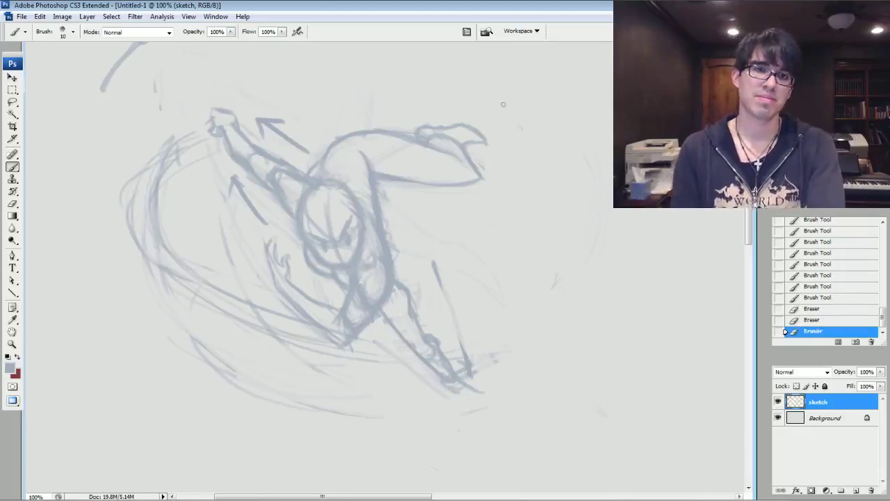
# Step: Touch up the downward leg's edge and erase the overlapping lines around the bent elbow
pyautogui.moveTo(362, 251); pyautogui.dragTo(389, 240)
pyautogui.moveTo(441, 292)
pyautogui.mouseDown()
pyautogui.moveTo(433, 299)
pyautogui.moveTo(453, 328)
pyautogui.mouseUp()
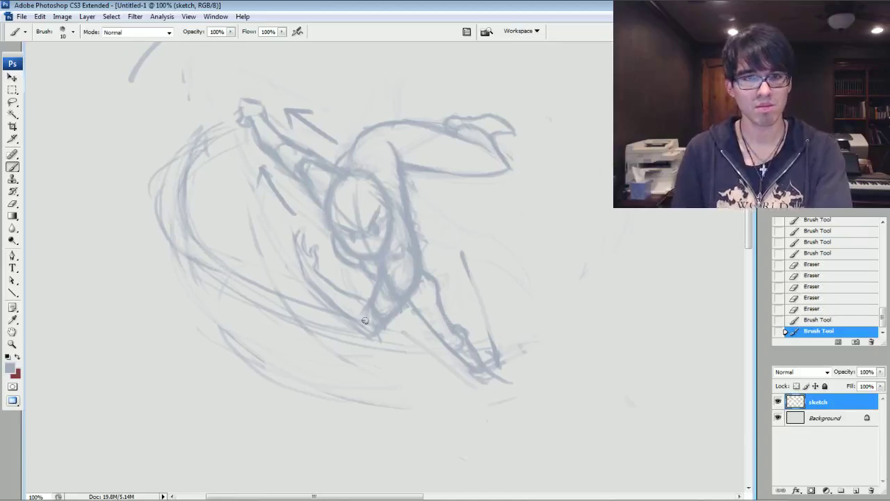
pyautogui.moveTo(370, 319)
pyautogui.mouseDown()
pyautogui.moveTo(404, 281)
pyautogui.moveTo(389, 325)
pyautogui.moveTo(363, 349)
pyautogui.mouseUp()
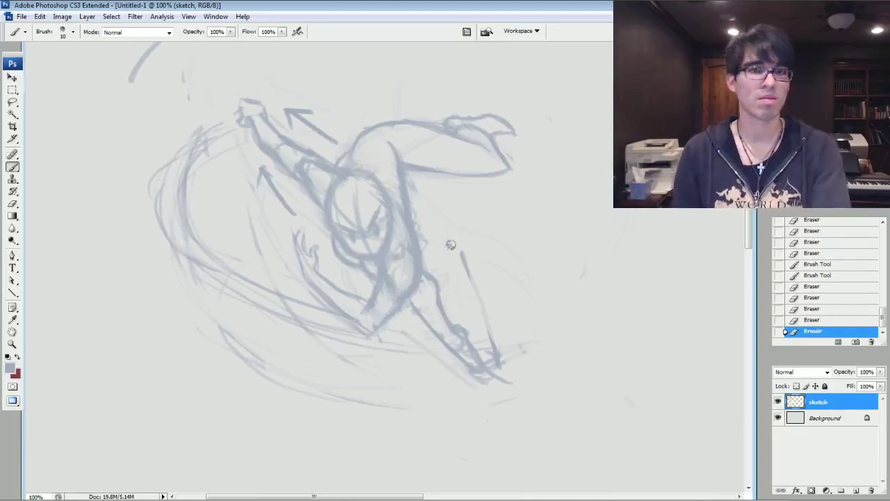
# Step: Redraw the line from the raised arm's shoulder up into the curve of the back
pyautogui.moveTo(417, 250); pyautogui.dragTo(454, 278)
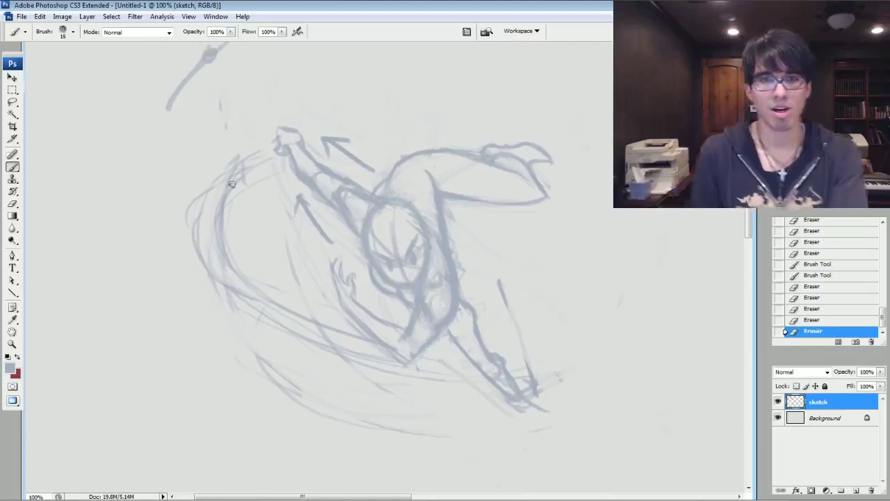
pyautogui.moveTo(374, 199); pyautogui.dragTo(385, 203)
pyautogui.moveTo(374, 198)
pyautogui.mouseDown()
pyautogui.moveTo(383, 202)
pyautogui.moveTo(384, 183)
pyautogui.mouseUp()
pyautogui.moveTo(379, 190)
pyautogui.mouseDown()
pyautogui.moveTo(388, 181)
pyautogui.moveTo(392, 189)
pyautogui.moveTo(403, 154)
pyautogui.mouseUp()
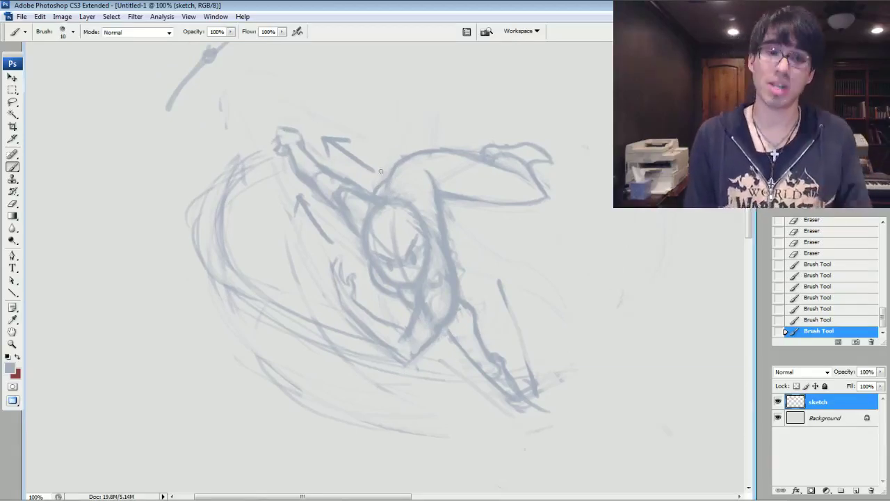
pyautogui.hotkey('ctrl', '-')
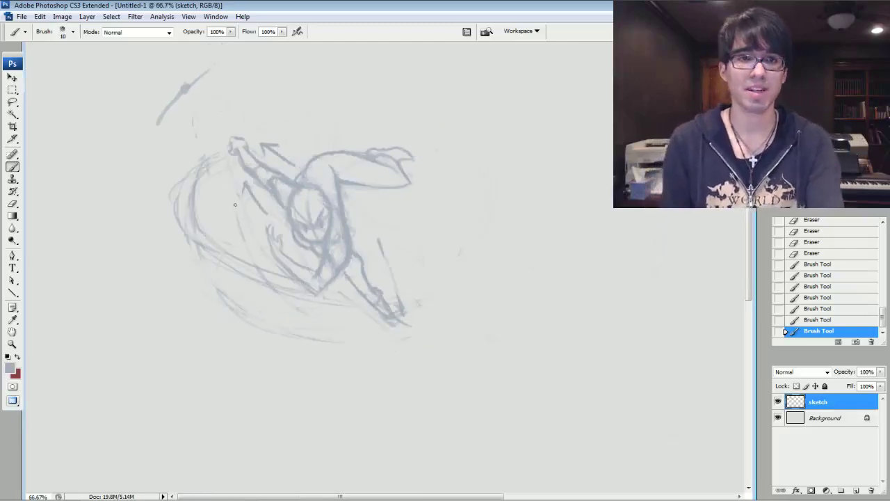
# Step: Try sketching an axe-like weapon with a long shaft hanging from the raised fist, and step back to before it was drawn
pyautogui.press(']')
pyautogui.moveTo(230, 145); pyautogui.dragTo(234, 152)
pyautogui.press('[')
pyautogui.moveTo(255, 110); pyautogui.dragTo(171, 282)
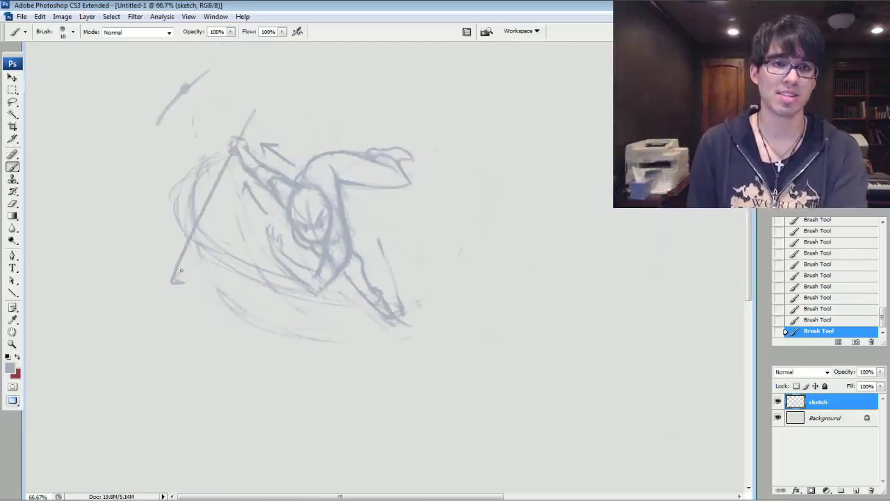
pyautogui.moveTo(181, 244)
pyautogui.mouseDown()
pyautogui.moveTo(164, 282)
pyautogui.moveTo(186, 293)
pyautogui.moveTo(126, 281)
pyautogui.moveTo(193, 242)
pyautogui.moveTo(189, 252)
pyautogui.mouseUp()
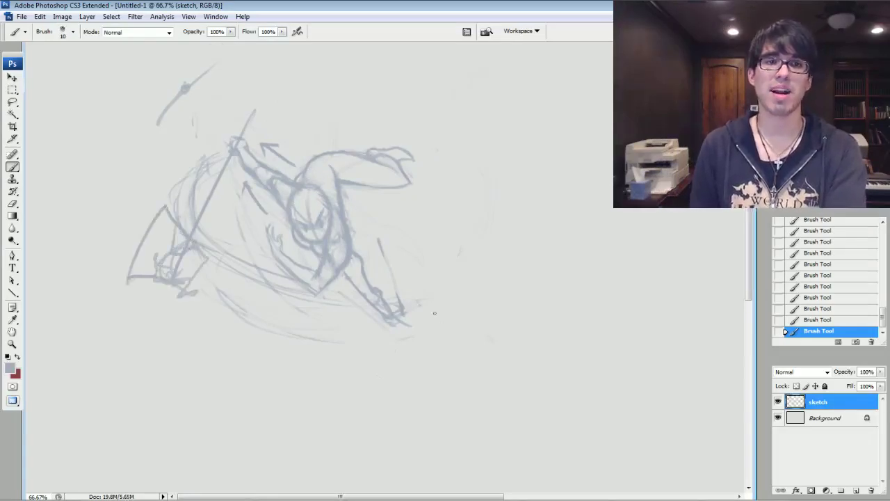
pyautogui.click(818, 264)
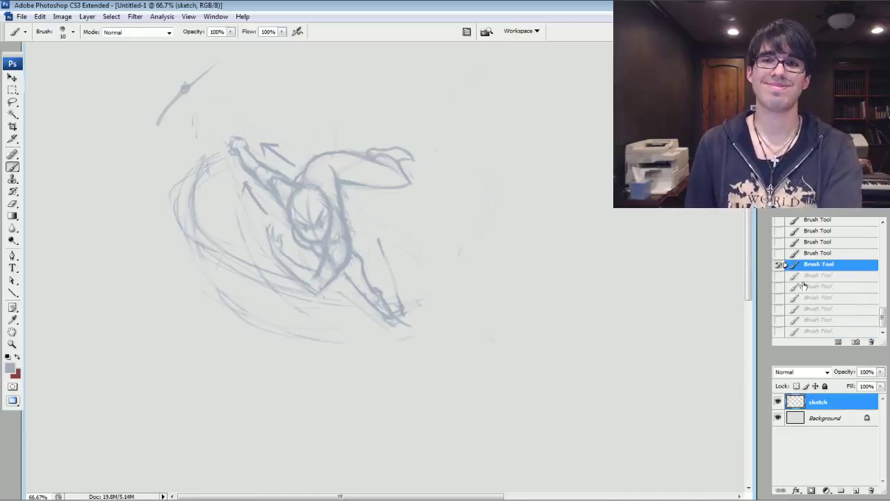
pyautogui.click(803, 285)
pyautogui.click(807, 308)
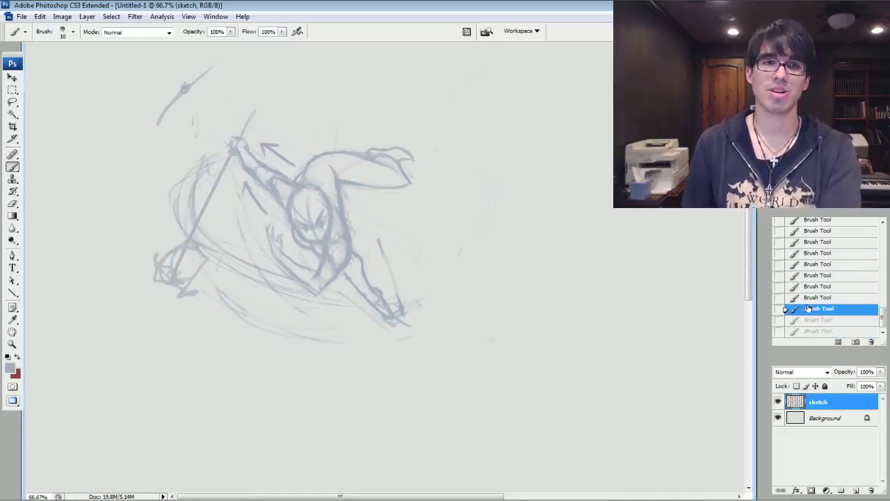
pyautogui.click(806, 297)
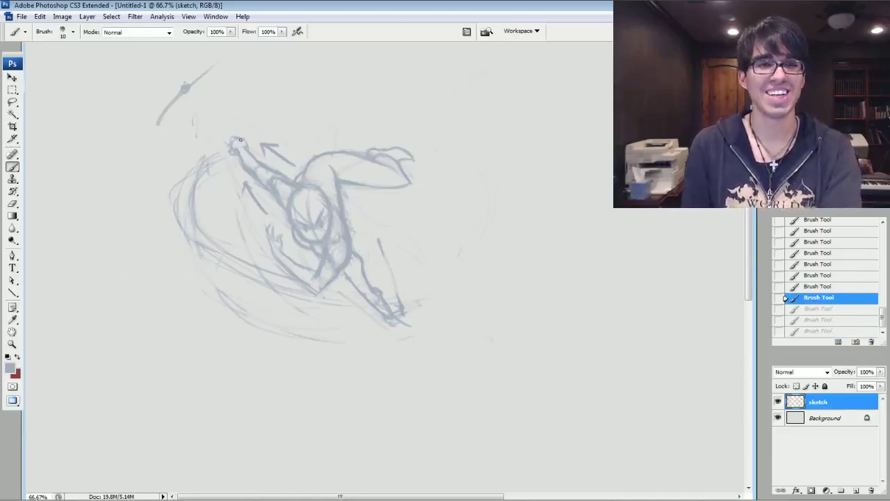
# Step: Try sketching a broad, downward-pointing blade held in the raised fist, and step back to before it was drawn
pyautogui.moveTo(240, 140); pyautogui.dragTo(204, 204)
pyautogui.moveTo(223, 167)
pyautogui.mouseDown()
pyautogui.moveTo(163, 239)
pyautogui.moveTo(169, 297)
pyautogui.mouseUp()
pyautogui.moveTo(171, 292)
pyautogui.mouseDown()
pyautogui.moveTo(189, 267)
pyautogui.moveTo(221, 163)
pyautogui.moveTo(199, 220)
pyautogui.mouseUp()
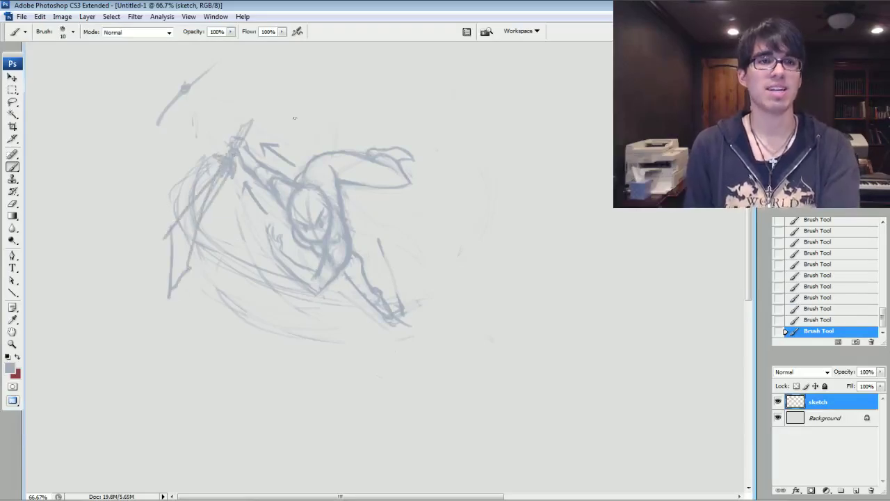
pyautogui.click(840, 285)
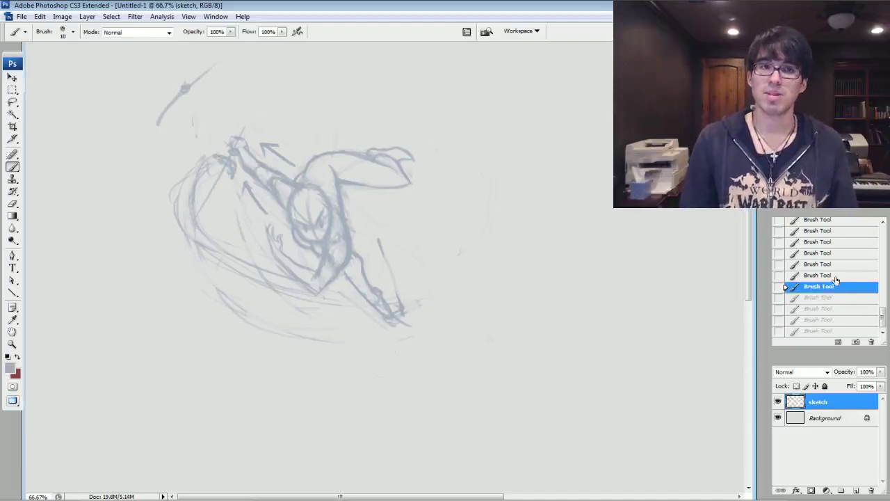
pyautogui.click(835, 275)
pyautogui.click(831, 264)
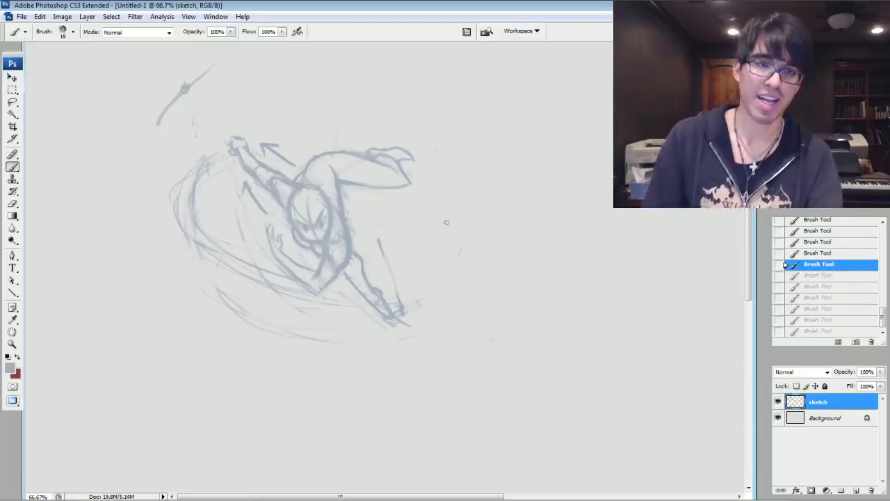
# Step: Draw a long straight sword extending outward from the raised fist, with a short crossguard at the hand
pyautogui.press(']')
pyautogui.moveTo(158, 112)
pyautogui.mouseDown()
pyautogui.moveTo(333, 174)
pyautogui.moveTo(105, 112)
pyautogui.mouseUp()
pyautogui.moveTo(106, 112)
pyautogui.mouseDown()
pyautogui.moveTo(228, 145)
pyautogui.moveTo(127, 108)
pyautogui.mouseUp()
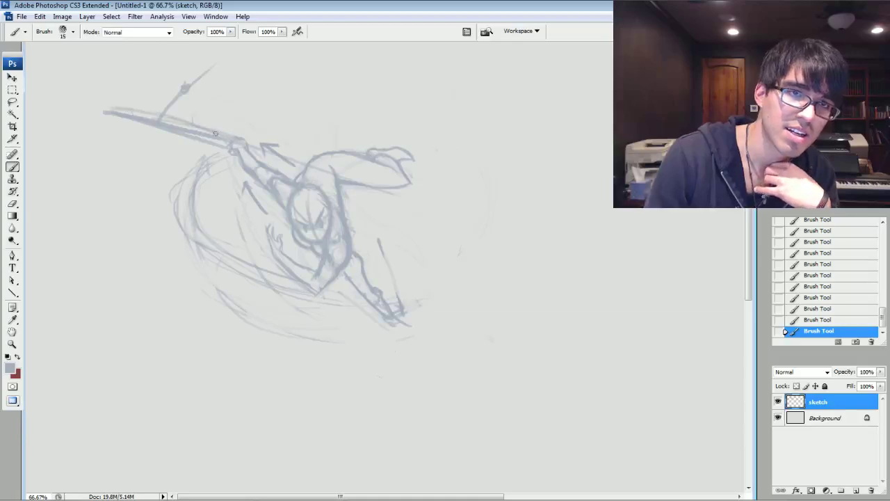
pyautogui.moveTo(214, 117); pyautogui.dragTo(226, 144)
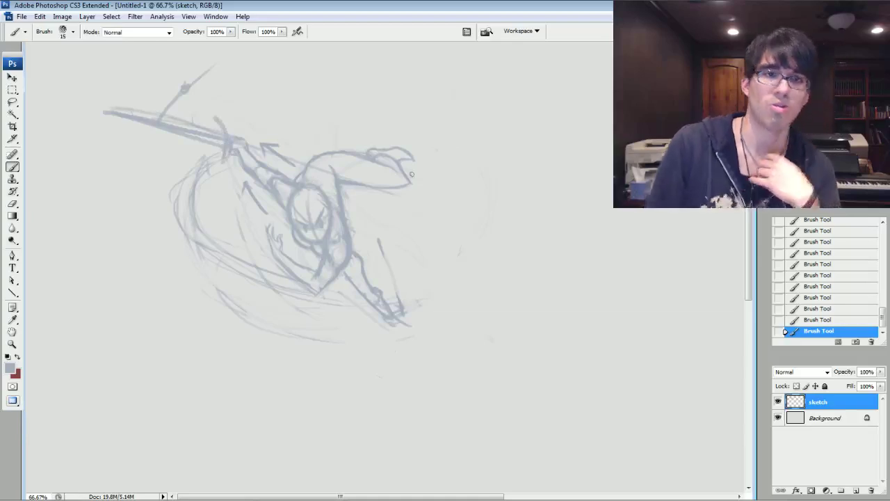
# Step: Sweep two large curved swing trails down from the sword's tip toward the space beneath the figure
pyautogui.press(']')
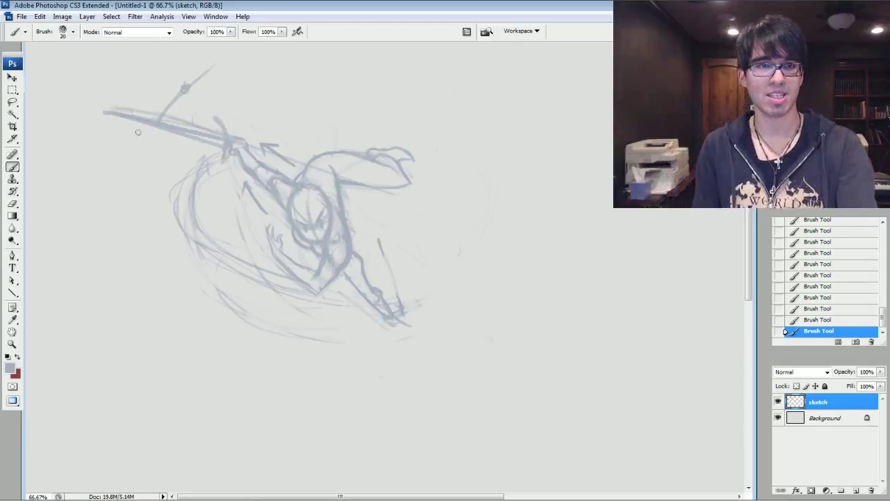
pyautogui.moveTo(106, 127); pyautogui.dragTo(279, 355)
pyautogui.moveTo(119, 137)
pyautogui.mouseDown()
pyautogui.moveTo(158, 261)
pyautogui.moveTo(264, 306)
pyautogui.mouseUp()
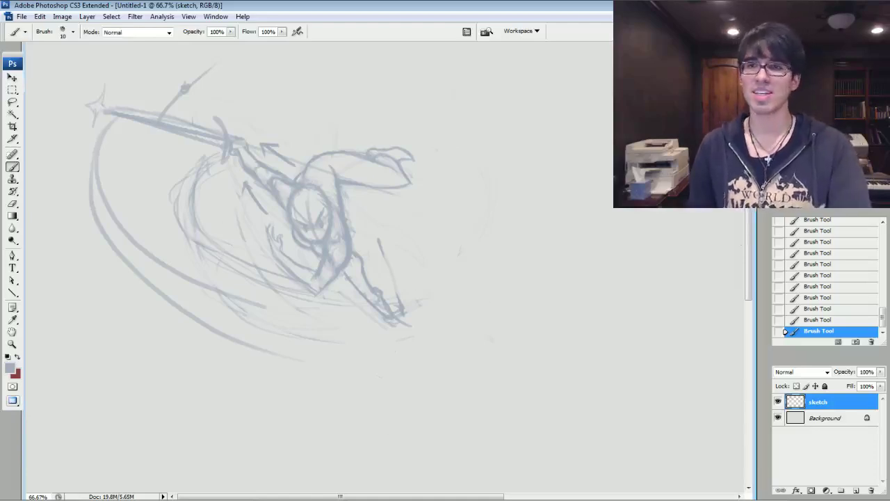
pyautogui.hotkey('ctrl', '+')
pyautogui.moveTo(355, 186); pyautogui.dragTo(508, 247)
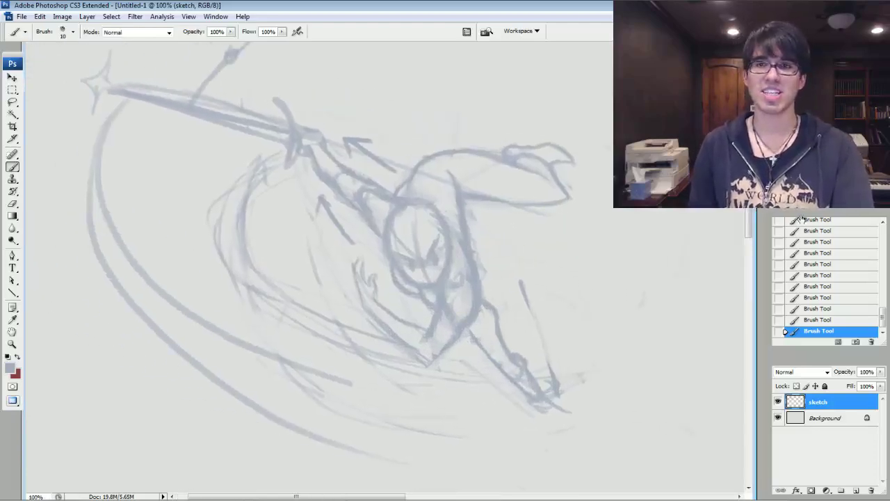
pyautogui.hotkey('ctrl', '-')
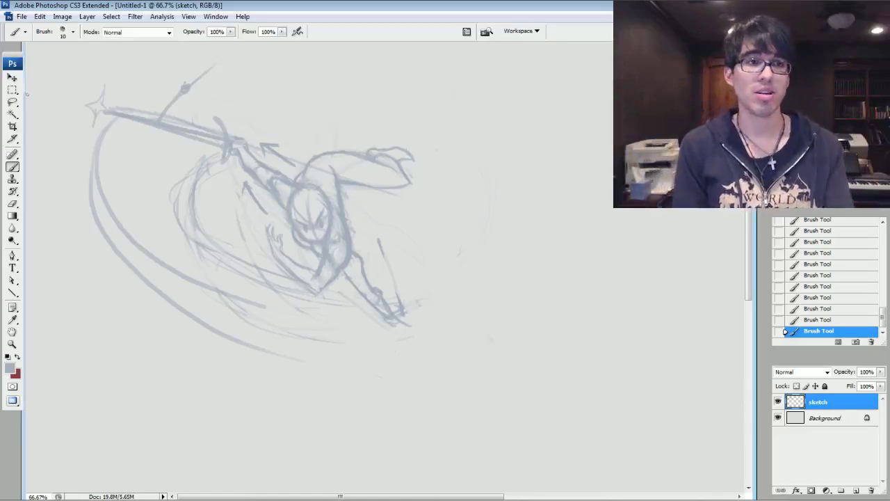
# Step: Lasso the sword, rotate it about 9.2 degrees clockwise at the fist, and deselect it
pyautogui.press('l')
pyautogui.moveTo(220, 159)
pyautogui.mouseDown()
pyautogui.moveTo(260, 135)
pyautogui.moveTo(139, 142)
pyautogui.mouseUp()
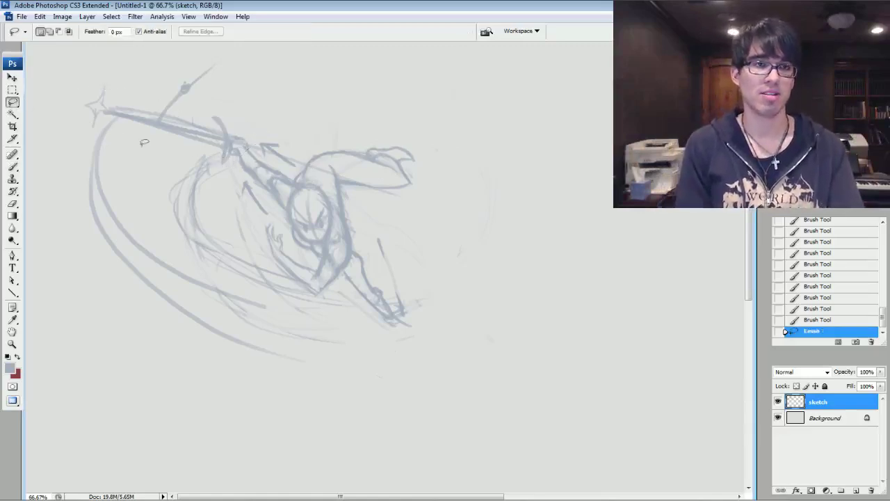
pyautogui.hotkey('ctrl', 't')
pyautogui.moveTo(302, 95); pyautogui.dragTo(311, 114)
pyautogui.moveTo(218, 116)
pyautogui.mouseDown()
pyautogui.moveTo(238, 107)
pyautogui.moveTo(229, 106)
pyautogui.mouseUp()
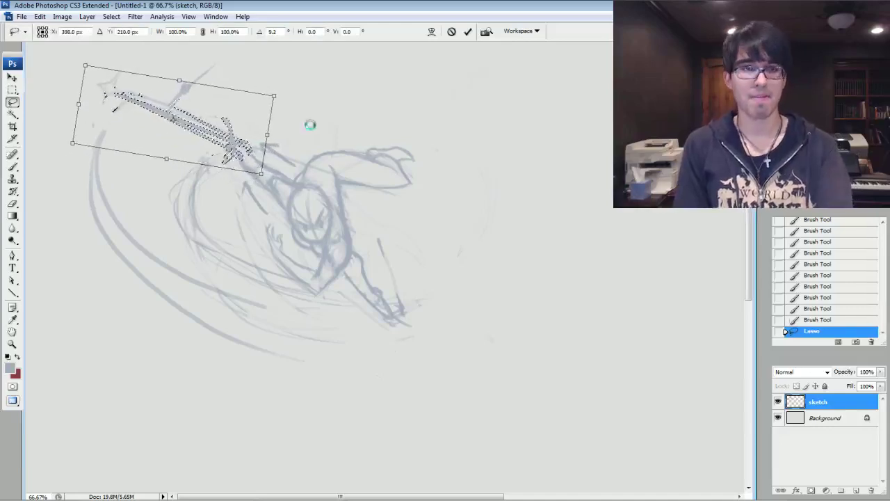
pyautogui.press('Return')
pyautogui.hotkey('ctrl', 'd')
# Step: Erase the long sword and restate the raised fist and wrist with a larger brush
pyautogui.press('b')
pyautogui.moveTo(227, 141)
pyautogui.mouseDown()
pyautogui.moveTo(229, 151)
pyautogui.moveTo(187, 128)
pyautogui.moveTo(164, 96)
pyautogui.mouseUp()
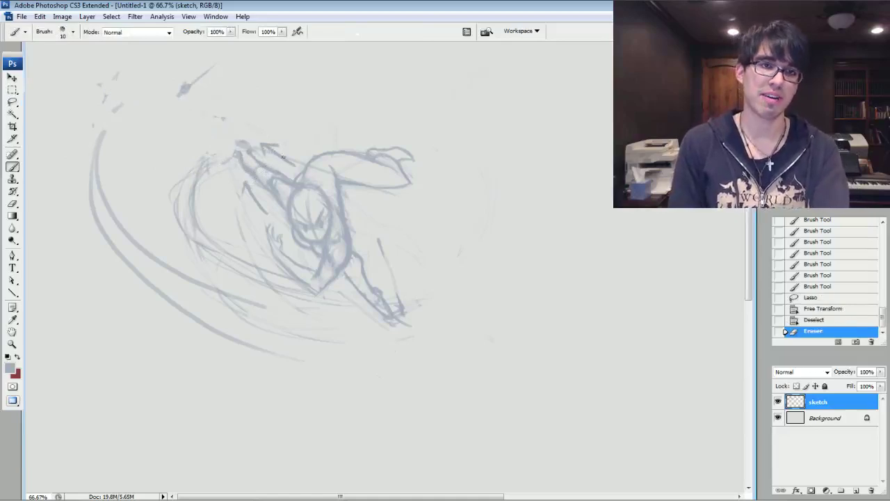
pyautogui.press(']')
pyautogui.moveTo(236, 154); pyautogui.dragTo(240, 159)
pyautogui.moveTo(235, 148); pyautogui.dragTo(239, 154)
pyautogui.moveTo(233, 145); pyautogui.dragTo(244, 145)
pyautogui.moveTo(260, 181); pyautogui.dragTo(255, 174)
pyautogui.moveTo(241, 148); pyautogui.dragTo(255, 162)
pyautogui.moveTo(230, 143)
pyautogui.mouseDown()
pyautogui.moveTo(221, 137)
pyautogui.moveTo(245, 154)
pyautogui.mouseUp()
# Step: Draw a shorter tapered blade in line with the raised arm and tidy the lines of the gripping hand
pyautogui.moveTo(228, 139); pyautogui.dragTo(171, 105)
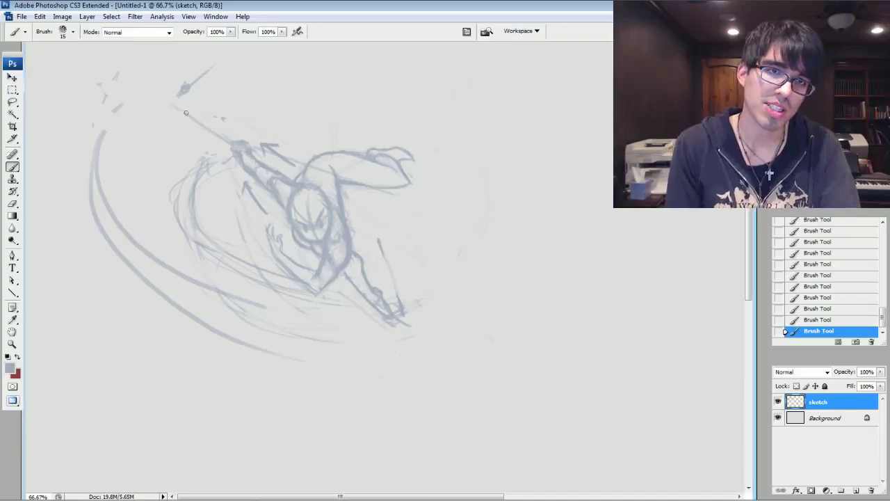
pyautogui.moveTo(228, 139); pyautogui.dragTo(151, 92)
pyautogui.moveTo(153, 93); pyautogui.dragTo(233, 139)
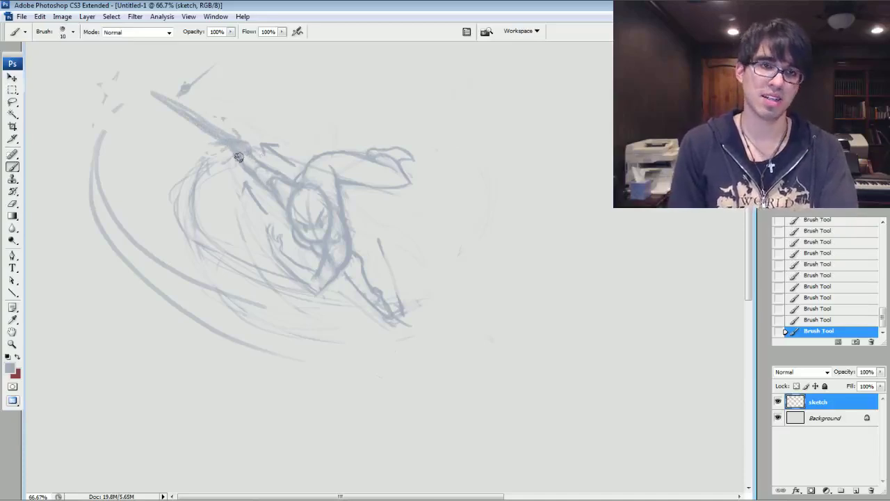
pyautogui.moveTo(238, 173)
pyautogui.mouseDown()
pyautogui.moveTo(242, 148)
pyautogui.moveTo(256, 150)
pyautogui.moveTo(242, 141)
pyautogui.mouseUp()
pyautogui.moveTo(238, 145); pyautogui.dragTo(239, 151)
pyautogui.moveTo(240, 142)
pyautogui.mouseDown()
pyautogui.moveTo(242, 154)
pyautogui.moveTo(248, 148)
pyautogui.mouseUp()
pyautogui.moveTo(248, 147); pyautogui.dragTo(251, 150)
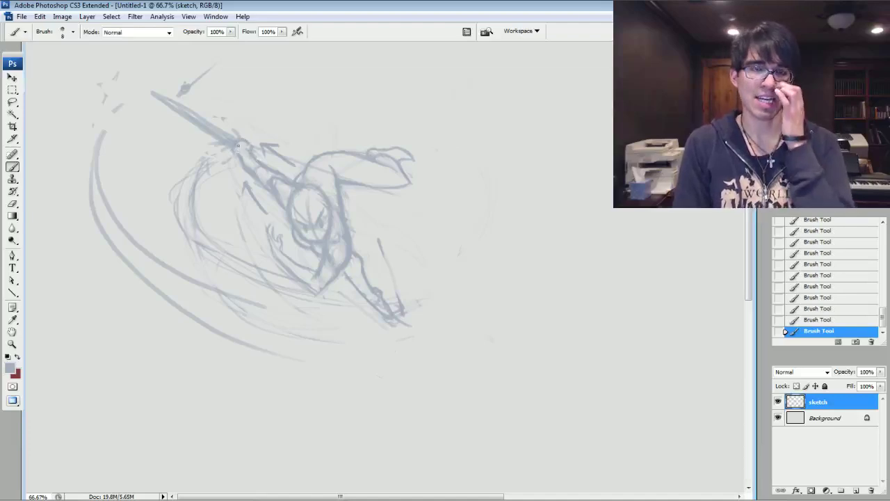
# Step: Sketch a curved, hooked sword guard in front of the raised fist and clean up the blade beside it
pyautogui.moveTo(234, 149); pyautogui.dragTo(240, 141)
pyautogui.moveTo(236, 143)
pyautogui.mouseDown()
pyautogui.moveTo(240, 151)
pyautogui.moveTo(237, 135)
pyautogui.mouseUp()
pyautogui.moveTo(234, 130)
pyautogui.mouseDown()
pyautogui.moveTo(209, 139)
pyautogui.moveTo(200, 132)
pyautogui.moveTo(226, 128)
pyautogui.moveTo(220, 137)
pyautogui.mouseUp()
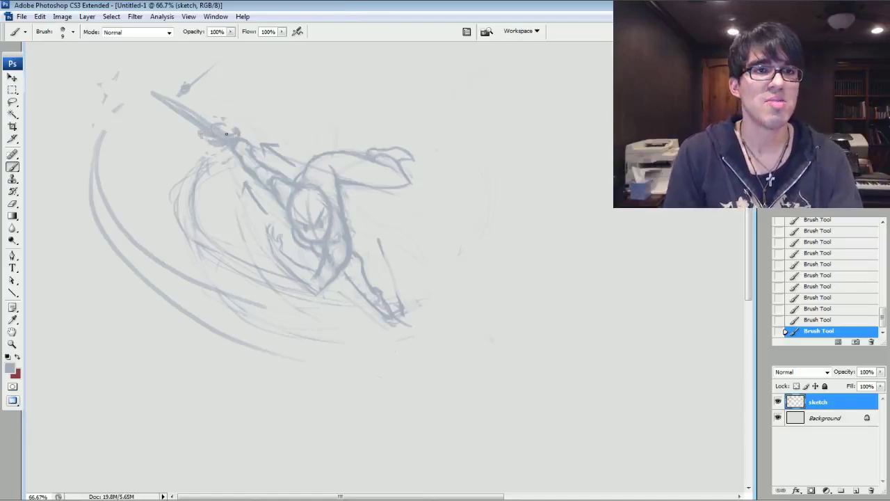
pyautogui.moveTo(192, 116); pyautogui.dragTo(207, 121)
# Step: Sharpen the sword blade's two edges from guard to tip and erase the stray marks inside and around it
pyautogui.hotkey('ctrl', '+')
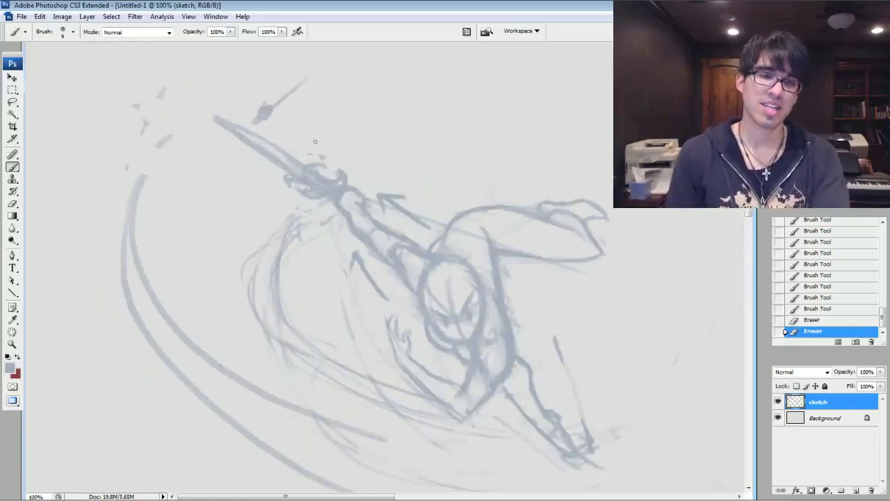
pyautogui.moveTo(337, 187)
pyautogui.mouseDown()
pyautogui.moveTo(315, 192)
pyautogui.moveTo(330, 183)
pyautogui.moveTo(299, 176)
pyautogui.moveTo(314, 160)
pyautogui.moveTo(294, 169)
pyautogui.mouseUp()
pyautogui.moveTo(241, 134)
pyautogui.mouseDown()
pyautogui.moveTo(271, 144)
pyautogui.moveTo(261, 151)
pyautogui.mouseUp()
pyautogui.moveTo(292, 170); pyautogui.dragTo(231, 127)
pyautogui.moveTo(262, 148); pyautogui.dragTo(220, 120)
pyautogui.moveTo(299, 164); pyautogui.dragTo(249, 131)
pyautogui.moveTo(259, 137)
pyautogui.mouseDown()
pyautogui.moveTo(221, 117)
pyautogui.moveTo(302, 171)
pyautogui.mouseUp()
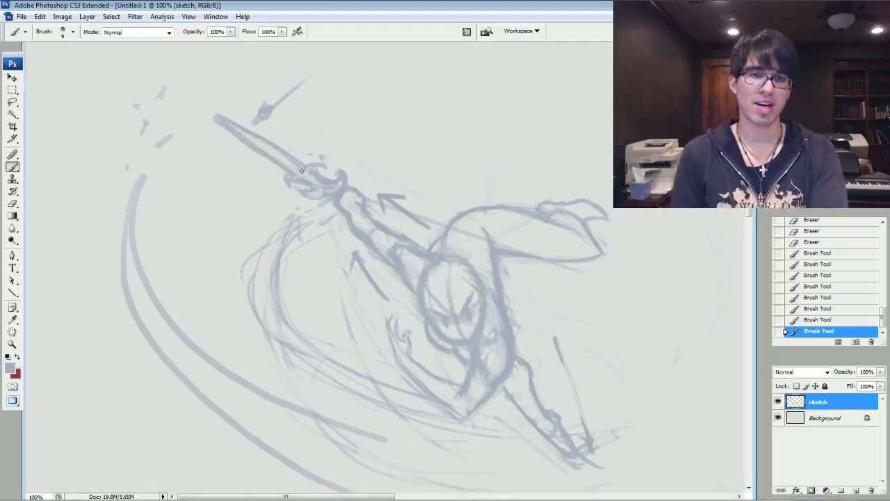
pyautogui.moveTo(319, 173); pyautogui.dragTo(325, 177)
pyautogui.moveTo(312, 169)
pyautogui.mouseDown()
pyautogui.moveTo(318, 175)
pyautogui.moveTo(250, 140)
pyautogui.mouseUp()
pyautogui.moveTo(252, 142)
pyautogui.mouseDown()
pyautogui.moveTo(224, 133)
pyautogui.moveTo(285, 171)
pyautogui.mouseUp()
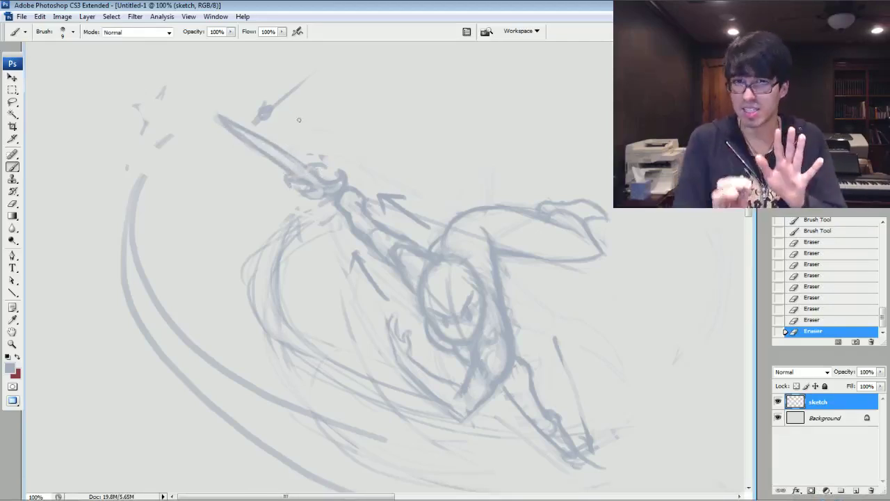
# Step: Erase the old sweeping loop, the swing trails, the star glint, the motion arrows and the guide lines around the figure
pyautogui.moveTo(498, 437); pyautogui.dragTo(399, 386)
pyautogui.moveTo(339, 354)
pyautogui.mouseDown()
pyautogui.moveTo(368, 368)
pyautogui.moveTo(376, 304)
pyautogui.moveTo(338, 252)
pyautogui.moveTo(251, 299)
pyautogui.moveTo(350, 393)
pyautogui.mouseUp()
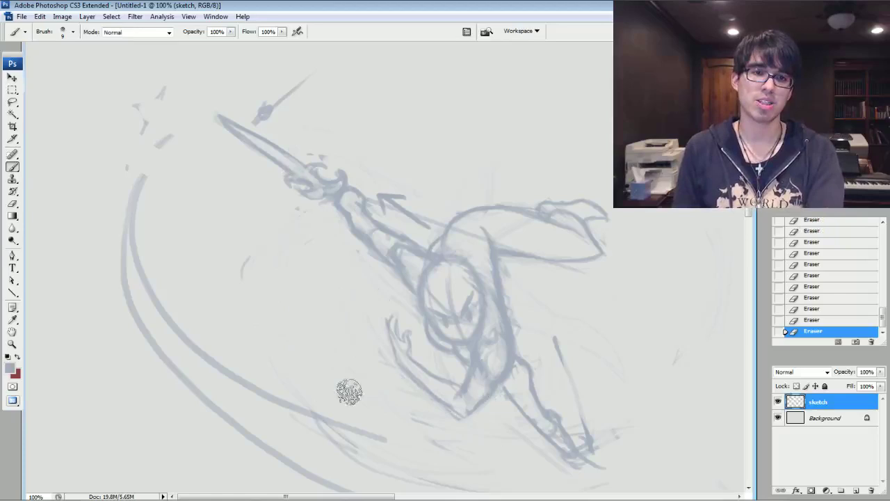
pyautogui.moveTo(156, 150)
pyautogui.mouseDown()
pyautogui.moveTo(167, 338)
pyautogui.moveTo(339, 486)
pyautogui.moveTo(477, 469)
pyautogui.moveTo(591, 429)
pyautogui.moveTo(602, 468)
pyautogui.moveTo(588, 471)
pyautogui.mouseUp()
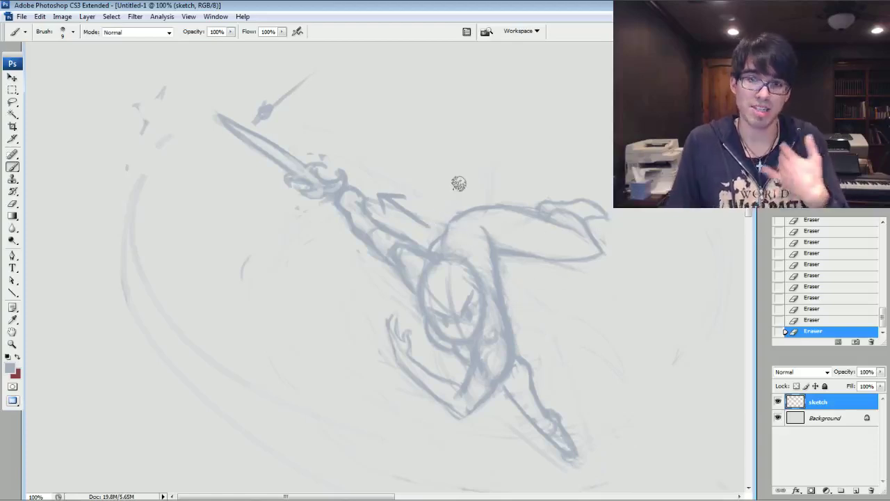
pyautogui.moveTo(423, 224); pyautogui.dragTo(387, 204)
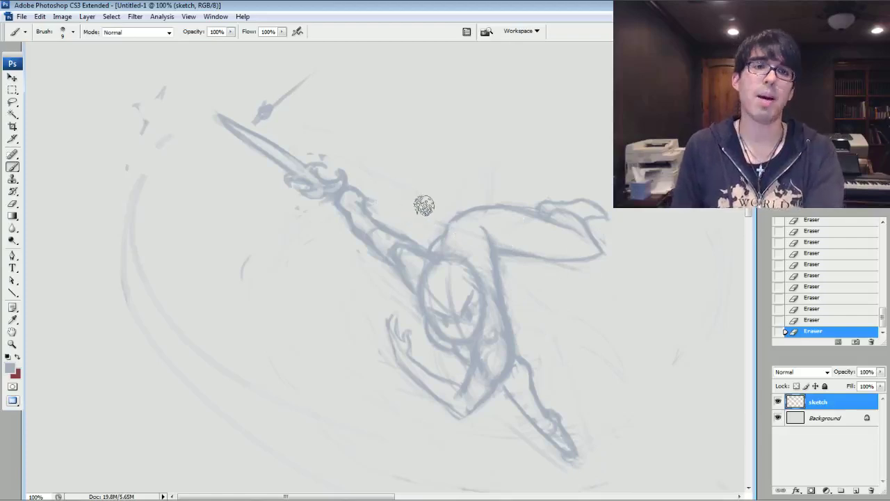
pyautogui.moveTo(149, 121)
pyautogui.mouseDown()
pyautogui.moveTo(134, 145)
pyautogui.moveTo(135, 199)
pyautogui.moveTo(219, 318)
pyautogui.mouseUp()
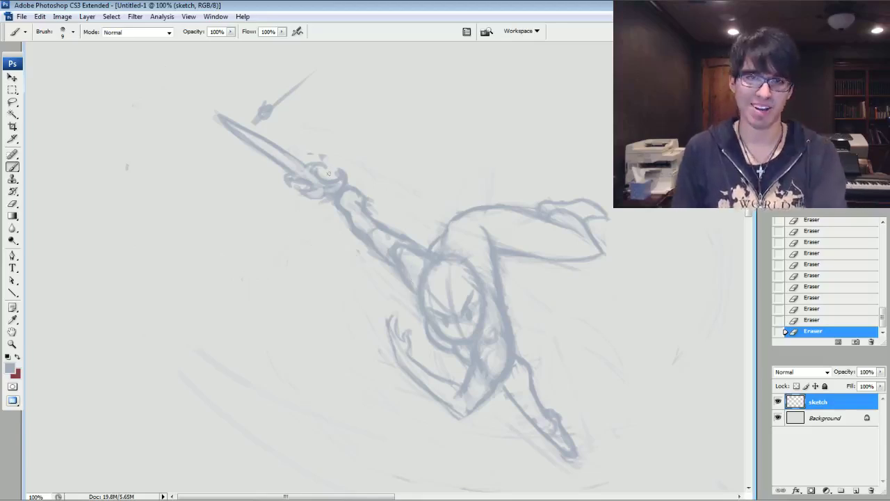
# Step: Add a dark bracer shape to the raised forearm and reinforce the curve of the back above the head
pyautogui.moveTo(321, 186); pyautogui.dragTo(376, 210)
pyautogui.moveTo(366, 202); pyautogui.dragTo(374, 209)
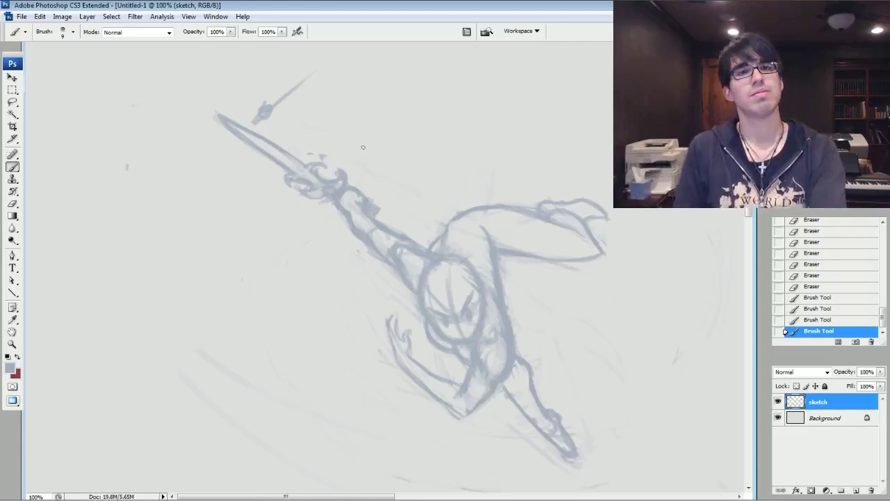
pyautogui.scroll(-2, 411, 271)
pyautogui.moveTo(448, 206); pyautogui.dragTo(459, 189)
pyautogui.moveTo(456, 188); pyautogui.dragTo(465, 188)
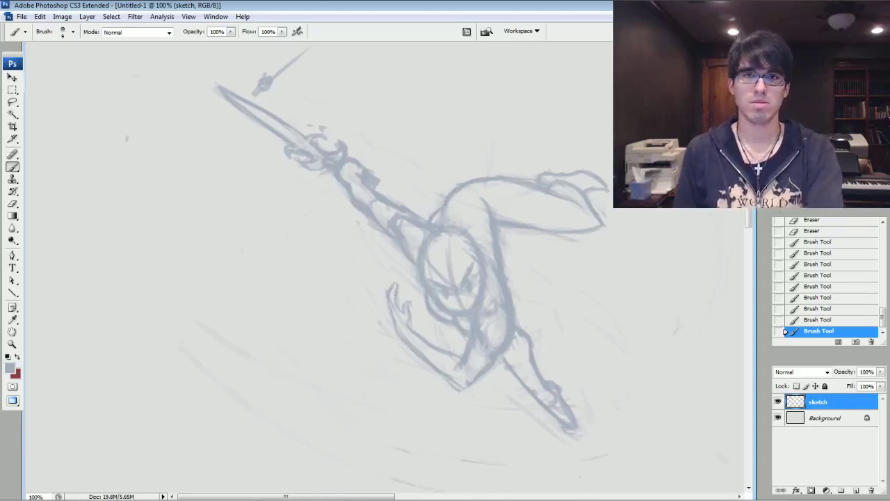
# Step: Shift the whole sketch toward the canvas's left side and scale the lassoed raised arm and sword to about 89.1%
pyautogui.press('v')
pyautogui.moveTo(441, 248); pyautogui.dragTo(273, 251)
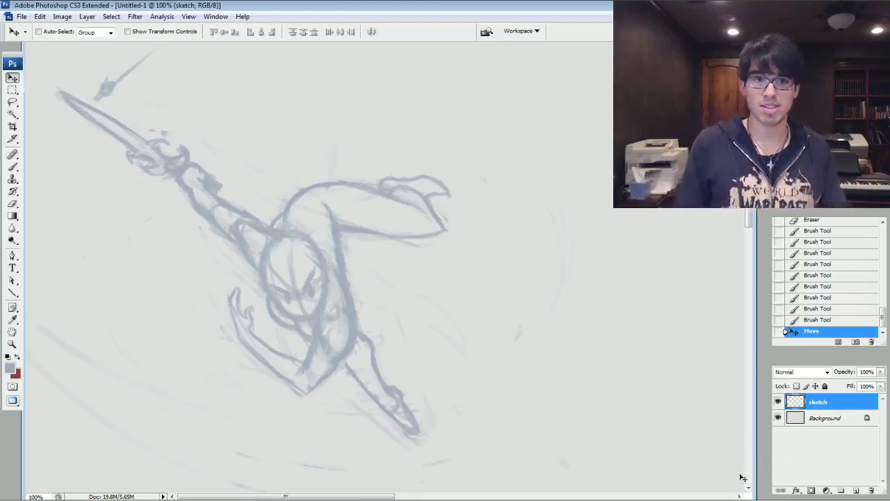
pyautogui.press('l')
pyautogui.moveTo(249, 268)
pyautogui.mouseDown()
pyautogui.moveTo(269, 244)
pyautogui.moveTo(242, 167)
pyautogui.moveTo(156, 96)
pyautogui.moveTo(65, 71)
pyautogui.moveTo(183, 242)
pyautogui.moveTo(240, 270)
pyautogui.mouseUp()
pyautogui.hotkey('ctrl', 't')
pyautogui.scroll(1, 38, 73)
pyautogui.moveTo(38, 73); pyautogui.dragTo(71, 105)
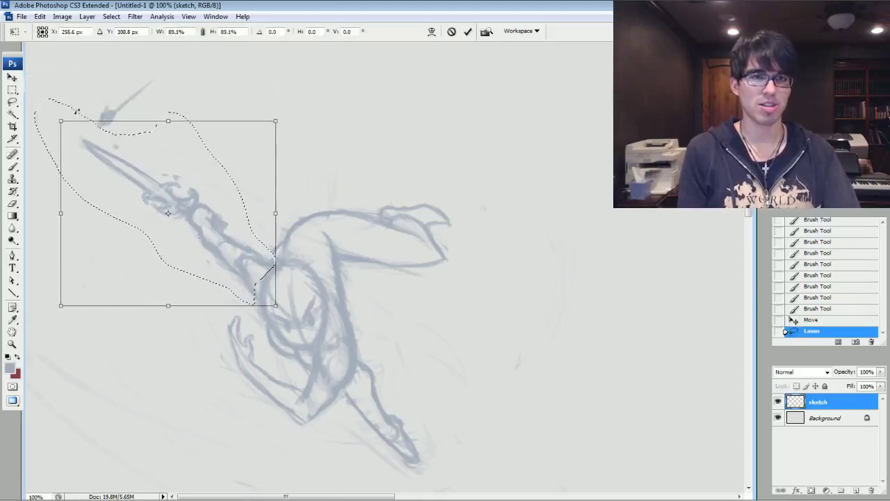
pyautogui.press('Return')
pyautogui.hotkey('ctrl', 'd')
pyautogui.press('b')
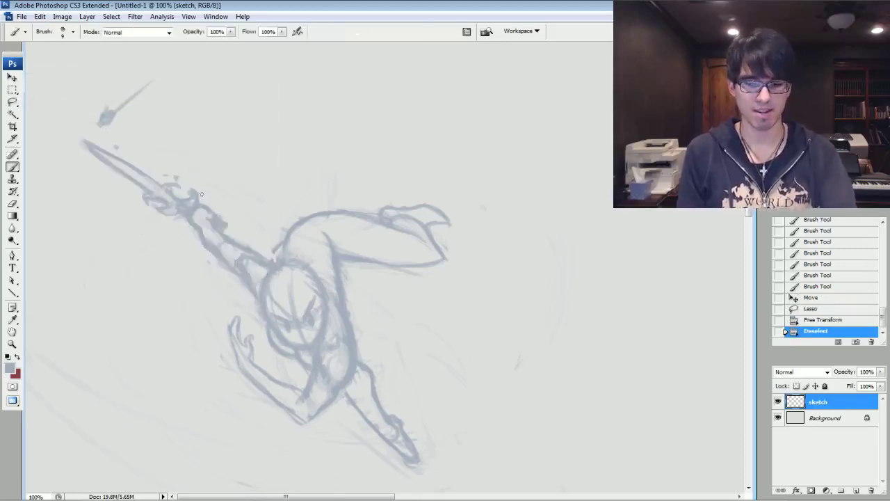
# Step: Erase the leftover stroke above the sword and add a new layer above the sketch
pyautogui.moveTo(141, 137); pyautogui.dragTo(173, 98)
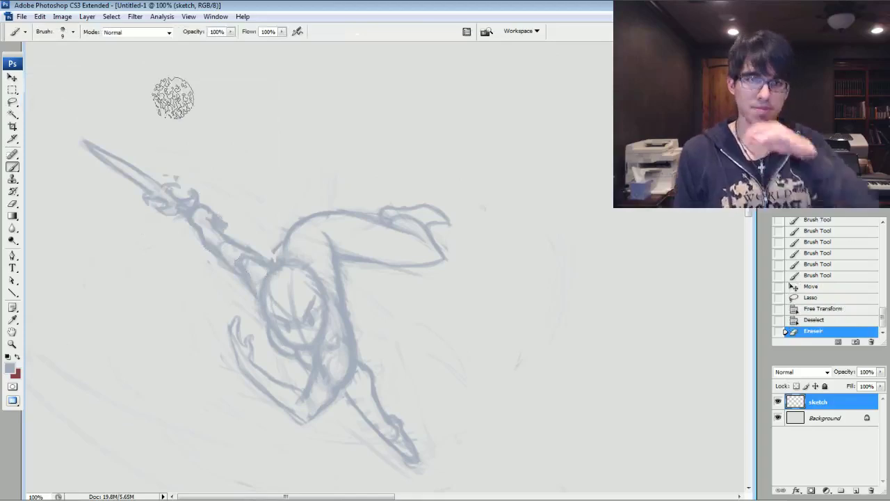
pyautogui.hotkey('ctrl', 'shift', 'alt', 'n')
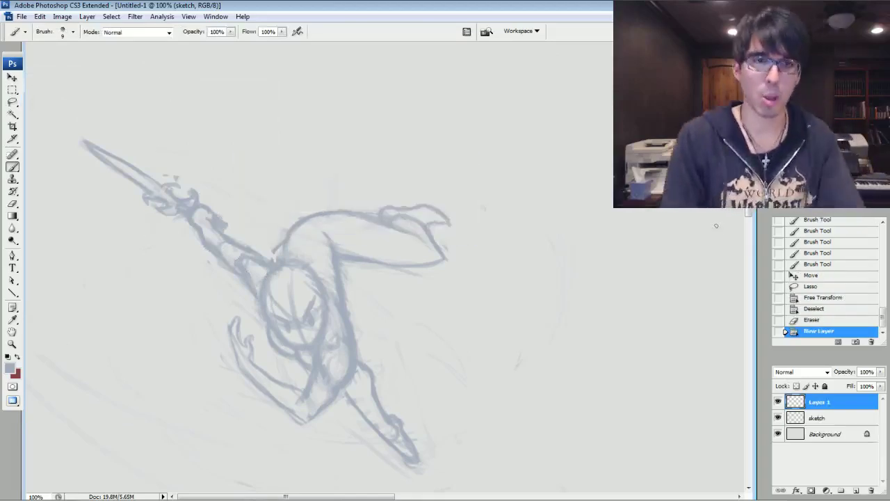
# Step: Select the sketch layer and move the whole figure up toward the canvas's upper-left corner
pyautogui.click(11, 78)
pyautogui.click(805, 415)
pyautogui.moveTo(332, 280)
pyautogui.mouseDown()
pyautogui.moveTo(264, 201)
pyautogui.moveTo(283, 186)
pyautogui.moveTo(295, 201)
pyautogui.mouseUp()
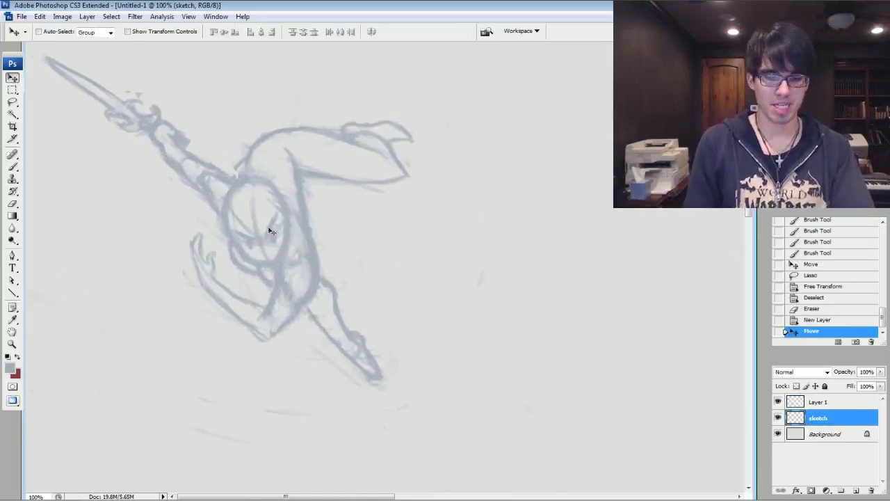
# Step: Strengthen the short contour joining the raised shoulder and head to the curve of the back, and reduce the brush size
pyautogui.press('b')
pyautogui.moveTo(234, 182); pyautogui.dragTo(243, 164)
pyautogui.moveTo(238, 172); pyautogui.dragTo(244, 160)
pyautogui.moveTo(239, 167)
pyautogui.mouseDown()
pyautogui.moveTo(246, 157)
pyautogui.moveTo(241, 167)
pyautogui.mouseUp()
pyautogui.moveTo(236, 178); pyautogui.dragTo(246, 163)
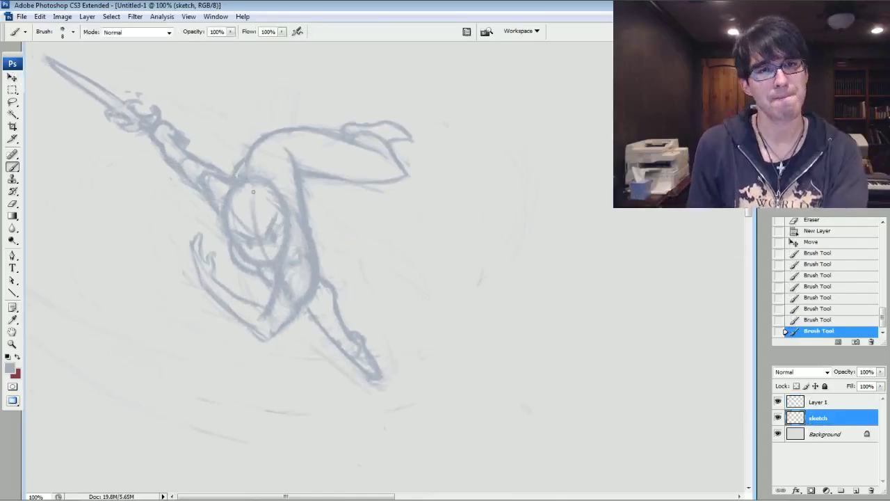
pyautogui.press('[')
pyautogui.press('[')
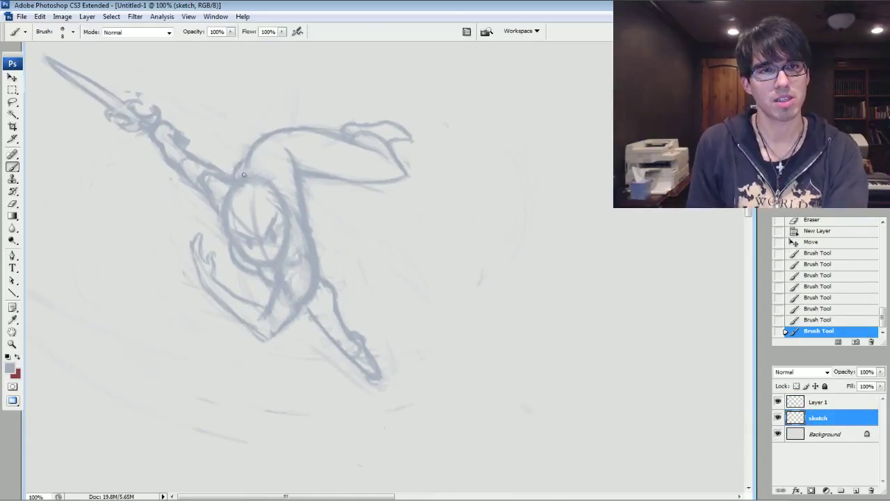
# Step: Erase stray strokes on both sides of the torso contour beside the head
pyautogui.press('e')
pyautogui.moveTo(294, 210); pyautogui.dragTo(301, 235)
pyautogui.moveTo(313, 224); pyautogui.dragTo(312, 240)
pyautogui.press('b')
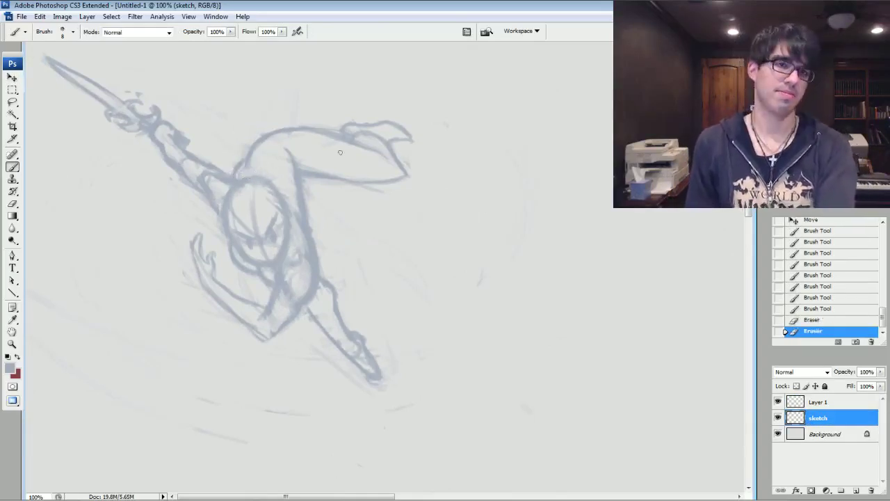
# Step: Sketch a short curved stroke in the empty canvas area beside the figure
pyautogui.moveTo(403, 258); pyautogui.dragTo(253, 219)
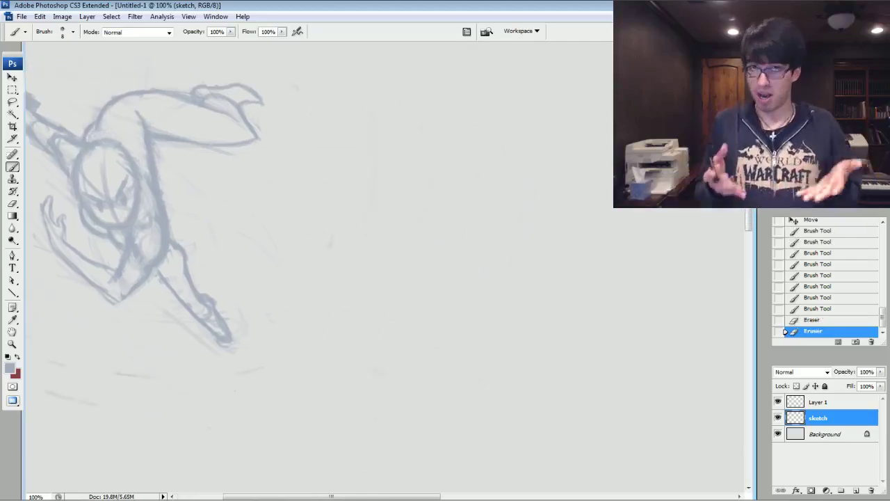
pyautogui.moveTo(312, 229)
pyautogui.mouseDown()
pyautogui.moveTo(270, 213)
pyautogui.moveTo(303, 238)
pyautogui.mouseUp()
pyautogui.moveTo(114, 143); pyautogui.dragTo(97, 143)
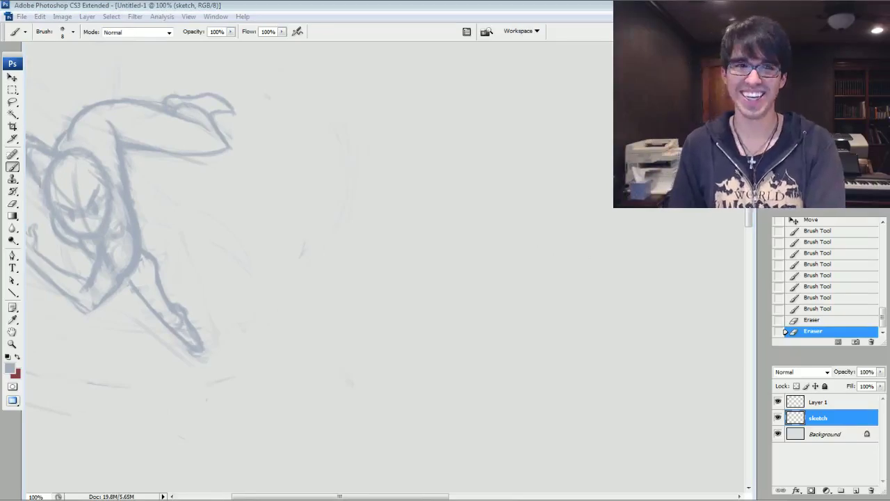
pyautogui.moveTo(292, 251); pyautogui.dragTo(376, 250)
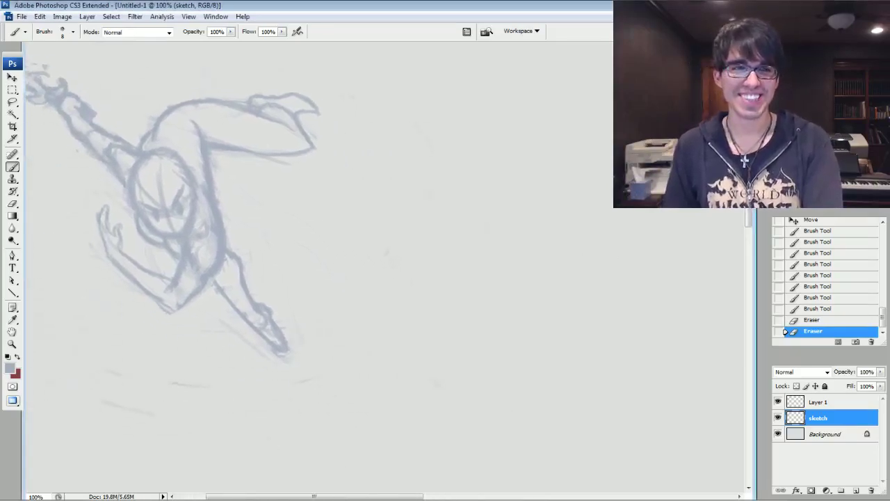
pyautogui.hscroll(1, 229, 278)
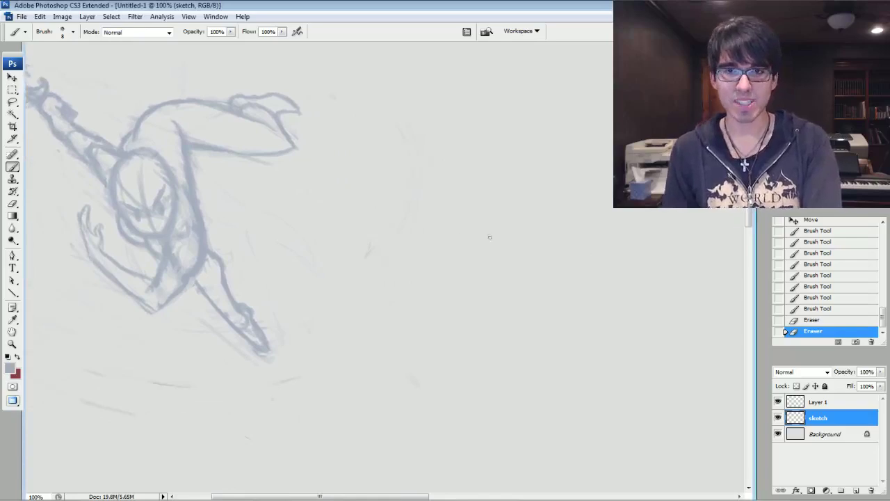
pyautogui.moveTo(555, 335)
pyautogui.mouseDown()
pyautogui.moveTo(529, 292)
pyautogui.moveTo(561, 336)
pyautogui.mouseUp()
pyautogui.moveTo(537, 292)
pyautogui.mouseDown()
pyautogui.moveTo(562, 338)
pyautogui.moveTo(511, 295)
pyautogui.mouseUp()
pyautogui.moveTo(514, 293); pyautogui.dragTo(561, 339)
pyautogui.press(']')
pyautogui.press('[')
# Step: Sketch four long diverging guide lines sweeping upward across the empty area beside the figure
pyautogui.moveTo(483, 151); pyautogui.dragTo(529, 147)
pyautogui.moveTo(436, 196); pyautogui.dragTo(512, 137)
pyautogui.moveTo(478, 164); pyautogui.dragTo(512, 144)
pyautogui.press(']')
pyautogui.moveTo(349, 257); pyautogui.dragTo(502, 141)
pyautogui.moveTo(341, 295); pyautogui.dragTo(525, 216)
pyautogui.moveTo(358, 348); pyautogui.dragTo(501, 292)
pyautogui.moveTo(348, 409); pyautogui.dragTo(520, 357)
pyautogui.press('[')
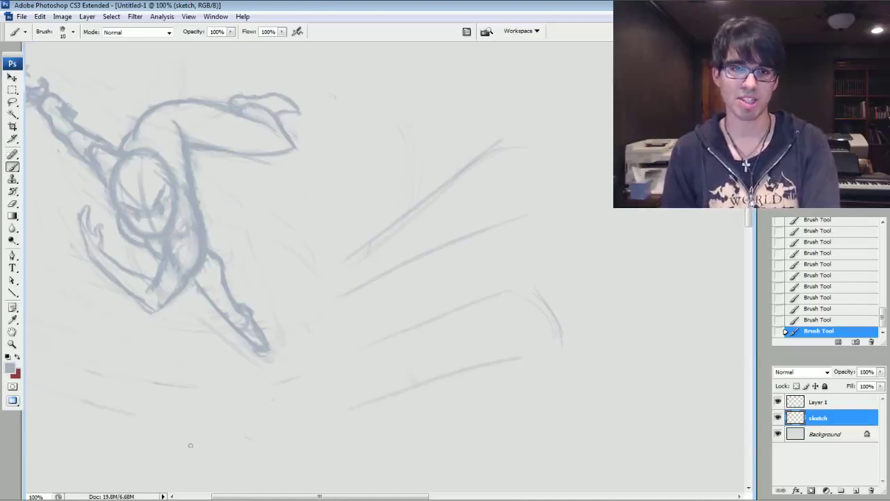
# Step: Mark a vanishing point with a short horizon stroke below the figure and extend the guide lines back toward it
pyautogui.moveTo(128, 465); pyautogui.dragTo(103, 464)
pyautogui.moveTo(124, 454)
pyautogui.mouseDown()
pyautogui.moveTo(111, 456)
pyautogui.moveTo(301, 285)
pyautogui.mouseUp()
pyautogui.moveTo(159, 435); pyautogui.dragTo(344, 306)
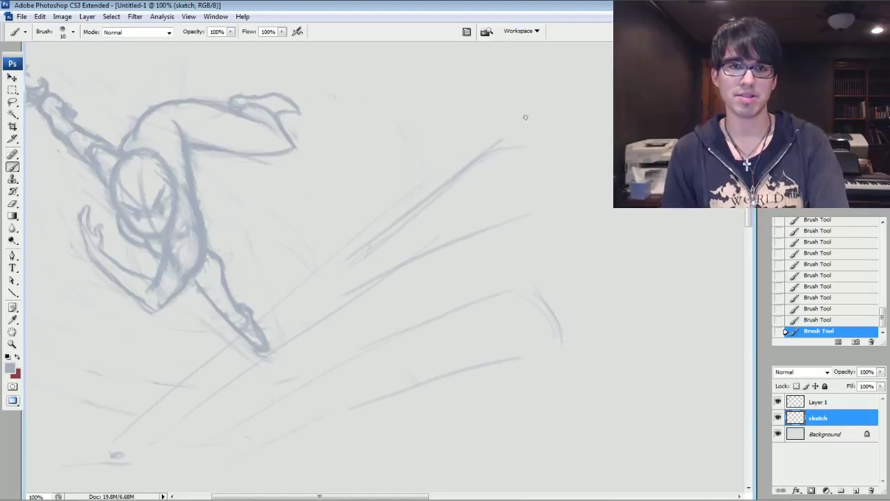
# Step: Sketch a torso's wavy far contour across the ends of the guide lines and curve its rounded top into the near shoulder
pyautogui.press(']')
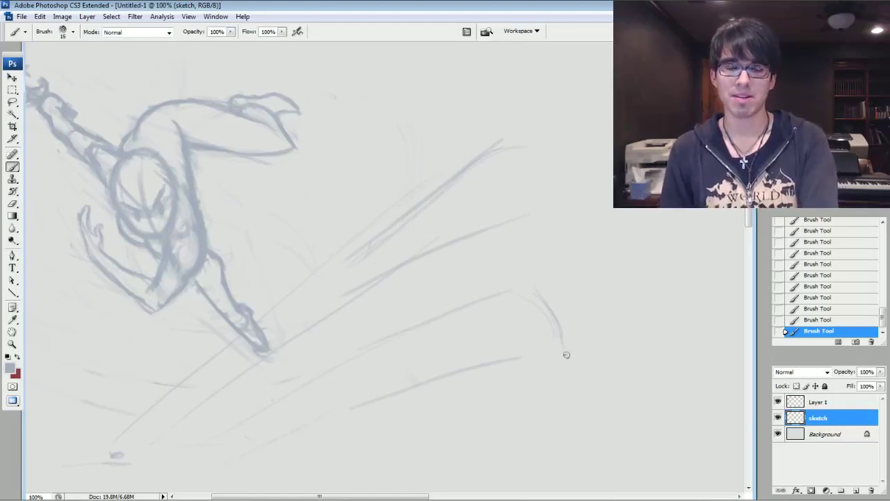
pyautogui.moveTo(507, 273); pyautogui.dragTo(567, 354)
pyautogui.press('[')
pyautogui.moveTo(513, 271); pyautogui.dragTo(515, 149)
pyautogui.press(']')
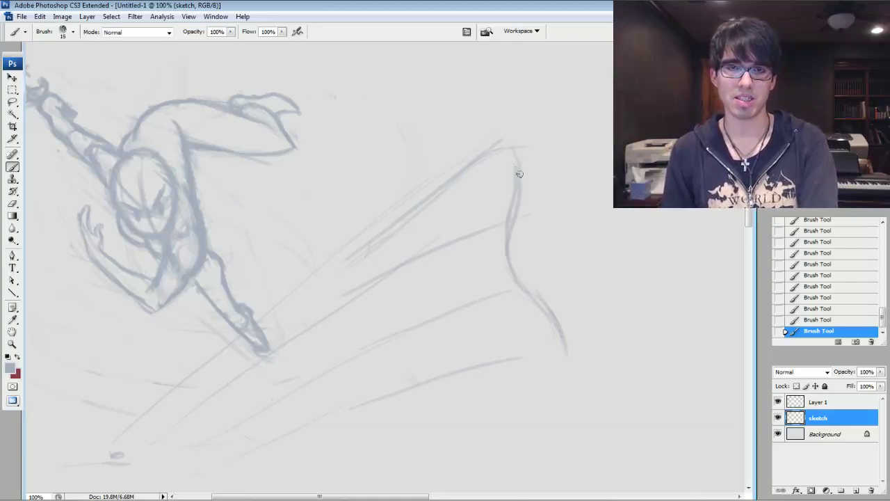
pyautogui.moveTo(461, 165)
pyautogui.mouseDown()
pyautogui.moveTo(479, 155)
pyautogui.moveTo(422, 222)
pyautogui.moveTo(456, 193)
pyautogui.moveTo(454, 169)
pyautogui.moveTo(415, 243)
pyautogui.mouseUp()
pyautogui.moveTo(460, 158); pyautogui.dragTo(415, 240)
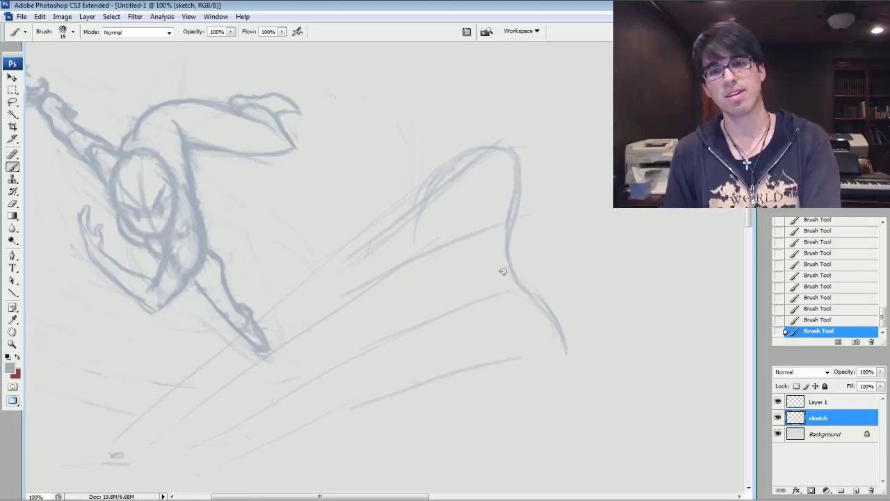
# Step: Erase the lower half of the torso's far contour and reinforce the strokes of its rounded top
pyautogui.press('e')
pyautogui.moveTo(571, 354); pyautogui.dragTo(513, 259)
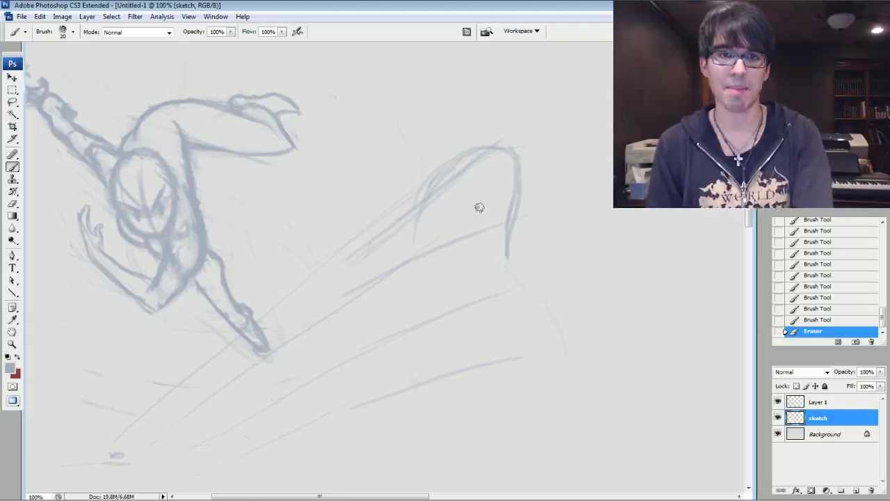
pyautogui.press('[')
pyautogui.moveTo(506, 148)
pyautogui.mouseDown()
pyautogui.moveTo(524, 178)
pyautogui.moveTo(515, 165)
pyautogui.moveTo(519, 189)
pyautogui.mouseUp()
pyautogui.moveTo(442, 169); pyautogui.dragTo(420, 207)
pyautogui.moveTo(459, 164); pyautogui.dragTo(426, 200)
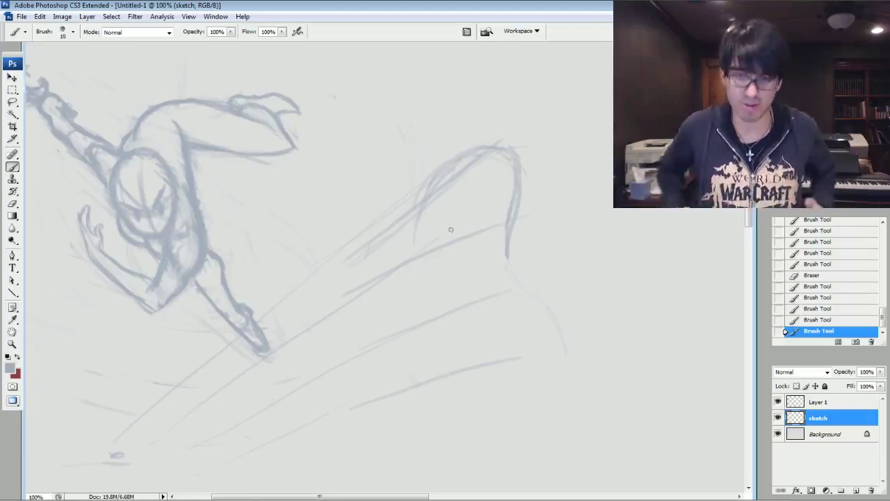
# Step: Build up the near shoulder curve and sketch the torso's near contour through the waist to the hip
pyautogui.moveTo(471, 150); pyautogui.dragTo(434, 198)
pyautogui.moveTo(459, 166); pyautogui.dragTo(428, 227)
pyautogui.moveTo(439, 183); pyautogui.dragTo(429, 242)
pyautogui.moveTo(458, 155); pyautogui.dragTo(430, 226)
pyautogui.moveTo(422, 193); pyautogui.dragTo(409, 371)
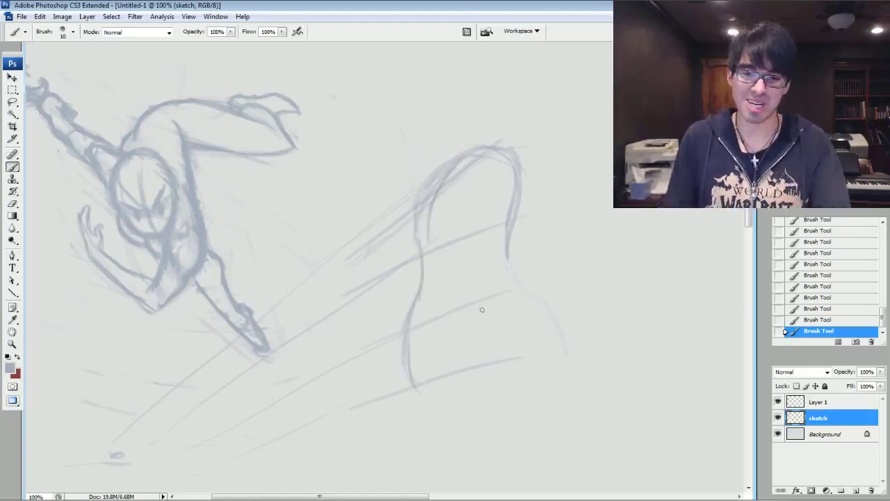
# Step: Redraw the torso's far contour with a narrower hip and close the bottom with a flattened ellipse
pyautogui.moveTo(469, 360)
pyautogui.mouseDown()
pyautogui.moveTo(415, 382)
pyautogui.moveTo(531, 352)
pyautogui.moveTo(502, 230)
pyautogui.mouseUp()
pyautogui.moveTo(509, 199); pyautogui.dragTo(501, 239)
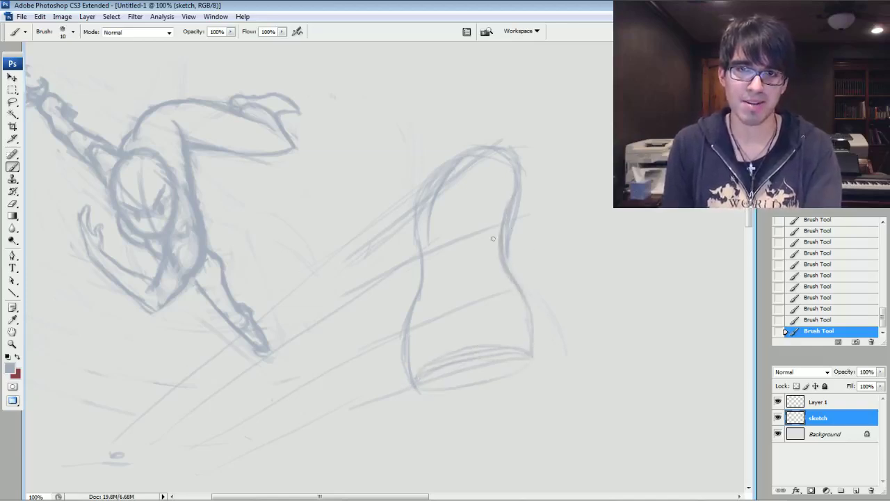
pyautogui.moveTo(528, 282); pyautogui.dragTo(532, 293)
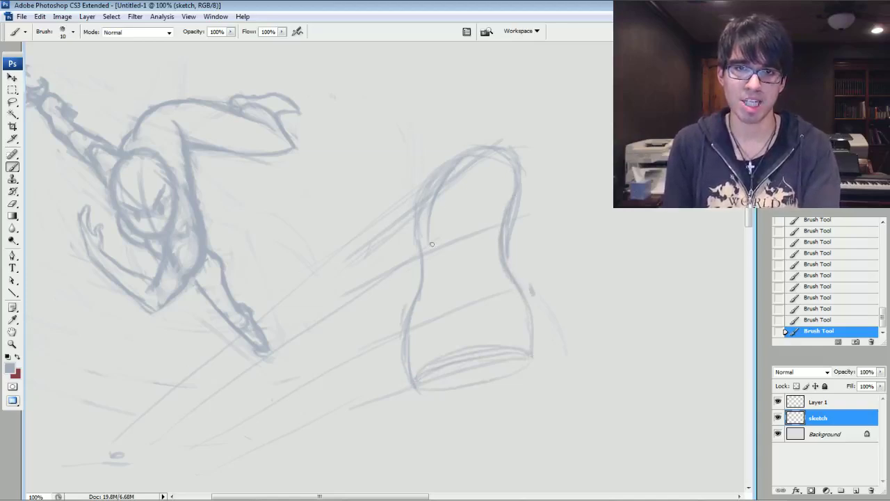
# Step: Erase the inner shoulder strokes and draw a long edge line from the shoulder to the base, separating the torso's front and side planes
pyautogui.moveTo(463, 173)
pyautogui.mouseDown()
pyautogui.moveTo(452, 196)
pyautogui.moveTo(435, 195)
pyautogui.moveTo(466, 166)
pyautogui.moveTo(448, 177)
pyautogui.moveTo(446, 210)
pyautogui.mouseUp()
pyautogui.moveTo(497, 174)
pyautogui.mouseDown()
pyautogui.moveTo(438, 220)
pyautogui.moveTo(497, 220)
pyautogui.mouseUp()
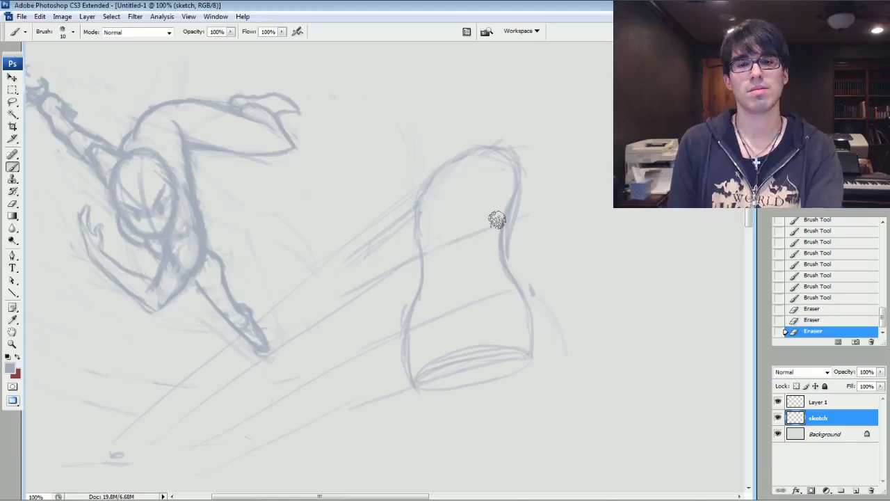
pyautogui.moveTo(446, 305); pyautogui.dragTo(447, 351)
pyautogui.moveTo(438, 253); pyautogui.dragTo(445, 306)
pyautogui.moveTo(435, 228); pyautogui.dragTo(442, 278)
pyautogui.moveTo(434, 201); pyautogui.dragTo(439, 247)
pyautogui.moveTo(442, 179)
pyautogui.mouseDown()
pyautogui.moveTo(434, 226)
pyautogui.moveTo(436, 207)
pyautogui.mouseUp()
pyautogui.moveTo(458, 165); pyautogui.dragTo(431, 214)
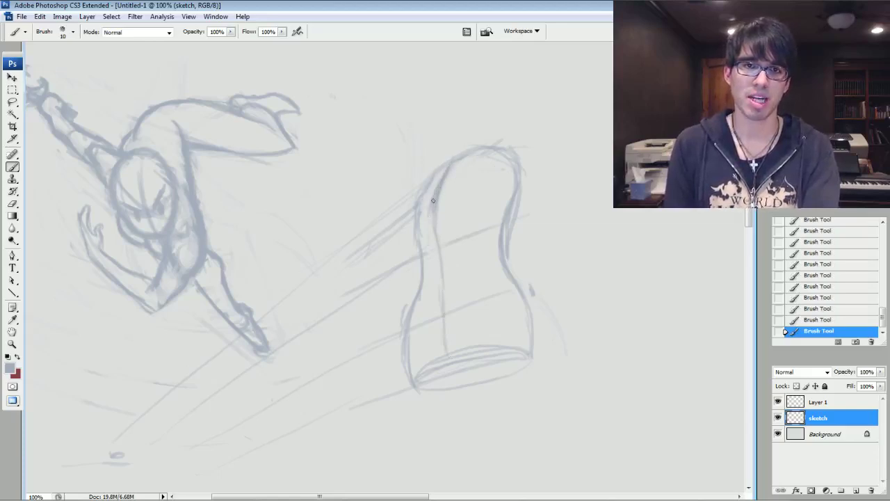
pyautogui.press('[')
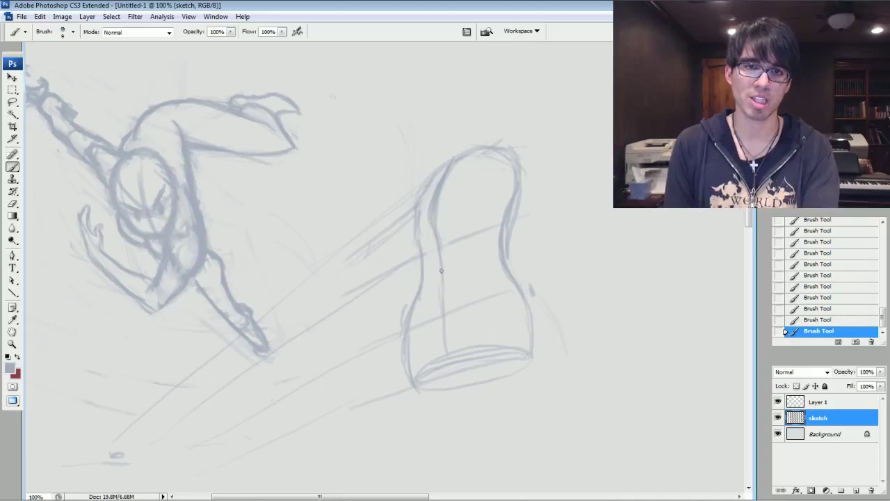
pyautogui.moveTo(436, 235); pyautogui.dragTo(440, 318)
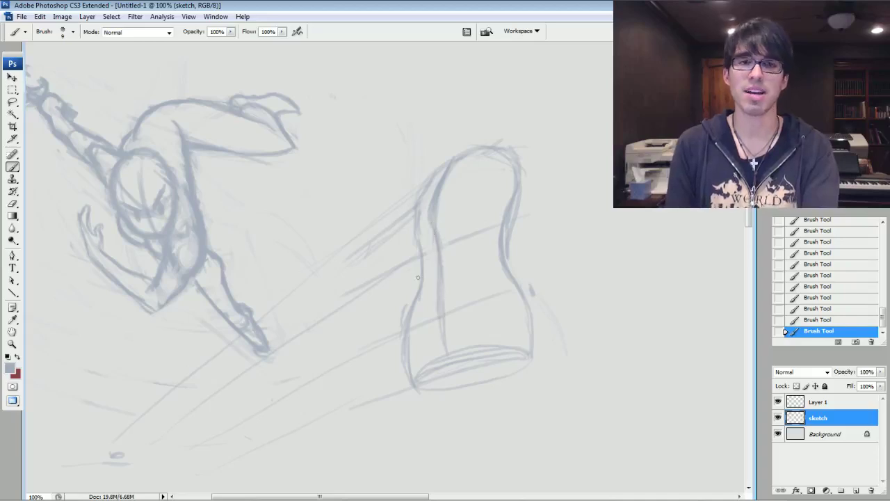
# Step: Thicken the upper part of the inner edge line and restate the outline over the torso's shoulders
pyautogui.moveTo(434, 220)
pyautogui.mouseDown()
pyautogui.moveTo(429, 233)
pyautogui.moveTo(438, 182)
pyautogui.mouseUp()
pyautogui.moveTo(442, 189)
pyautogui.mouseDown()
pyautogui.moveTo(455, 167)
pyautogui.moveTo(440, 203)
pyautogui.mouseUp()
pyautogui.moveTo(441, 193); pyautogui.dragTo(455, 158)
pyautogui.press(']')
pyautogui.moveTo(431, 212); pyautogui.dragTo(445, 172)
pyautogui.moveTo(437, 190)
pyautogui.mouseDown()
pyautogui.moveTo(448, 165)
pyautogui.moveTo(419, 210)
pyautogui.mouseUp()
pyautogui.moveTo(437, 171)
pyautogui.mouseDown()
pyautogui.moveTo(463, 148)
pyautogui.moveTo(495, 146)
pyautogui.mouseUp()
pyautogui.moveTo(488, 147)
pyautogui.mouseDown()
pyautogui.moveTo(519, 152)
pyautogui.moveTo(521, 178)
pyautogui.mouseUp()
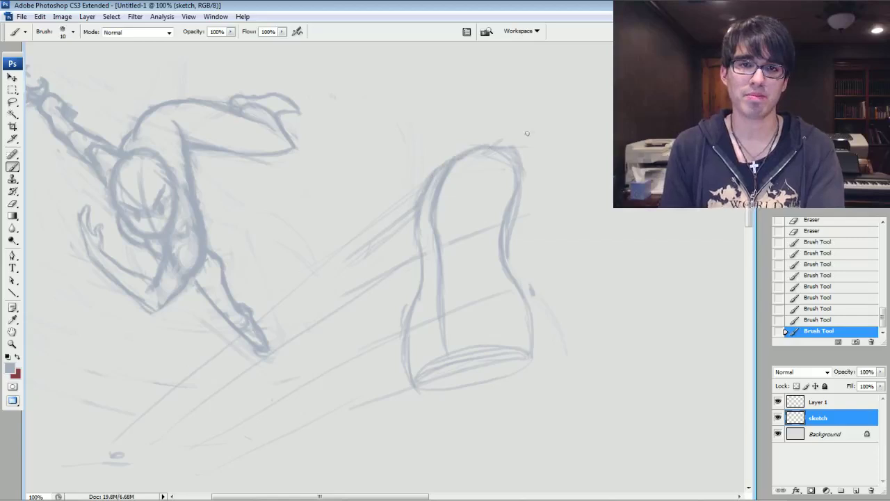
# Step: Erase the stray strokes around the near shoulder outline and along the inner edge line
pyautogui.moveTo(506, 248); pyautogui.dragTo(508, 255)
pyautogui.press(']')
pyautogui.moveTo(420, 212); pyautogui.dragTo(454, 145)
pyautogui.moveTo(423, 180)
pyautogui.mouseDown()
pyautogui.moveTo(475, 127)
pyautogui.moveTo(445, 157)
pyautogui.mouseUp()
pyautogui.moveTo(445, 170); pyautogui.dragTo(435, 186)
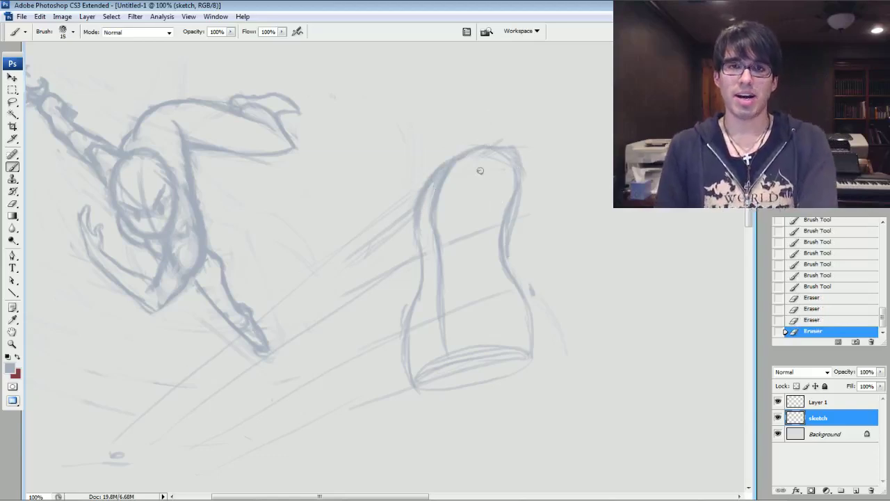
pyautogui.moveTo(508, 255); pyautogui.dragTo(479, 274)
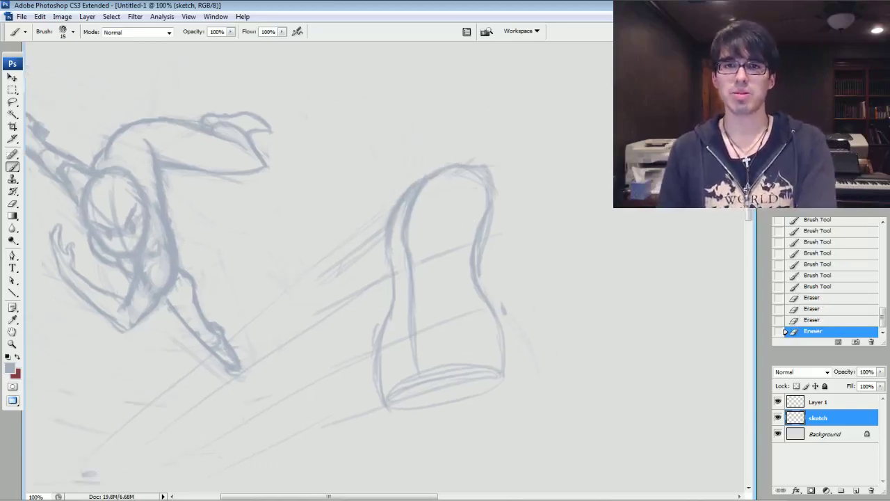
pyautogui.moveTo(409, 221); pyautogui.dragTo(401, 244)
pyautogui.moveTo(410, 197); pyautogui.dragTo(420, 186)
pyautogui.moveTo(424, 182); pyautogui.dragTo(433, 179)
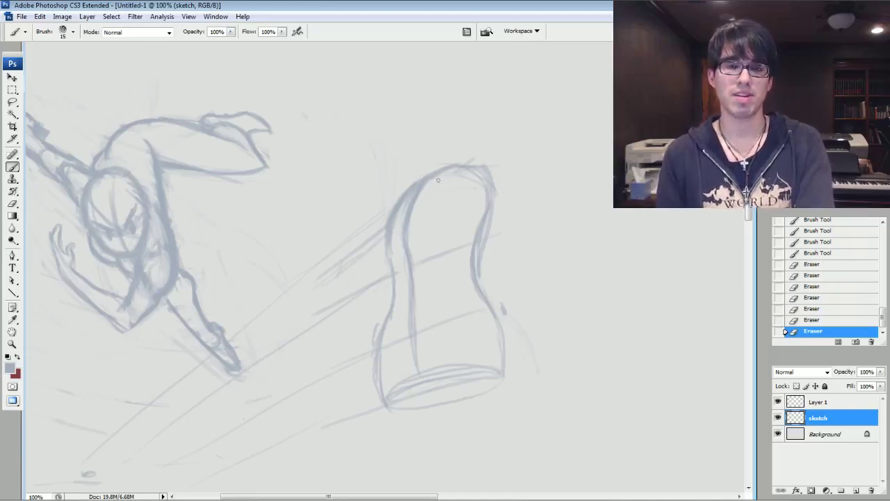
pyautogui.press('[')
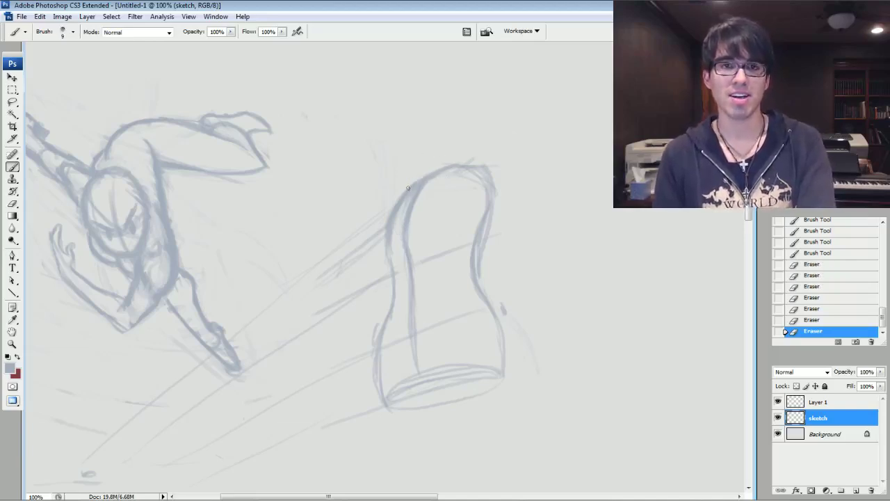
pyautogui.moveTo(407, 156); pyautogui.dragTo(408, 188)
pyautogui.moveTo(442, 164)
pyautogui.mouseDown()
pyautogui.moveTo(444, 172)
pyautogui.moveTo(393, 97)
pyautogui.moveTo(418, 161)
pyautogui.mouseUp()
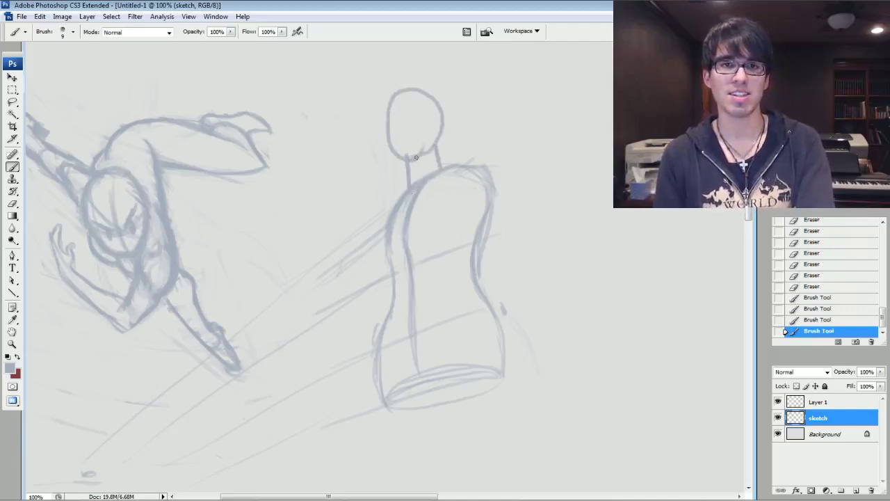
pyautogui.click(817, 296)
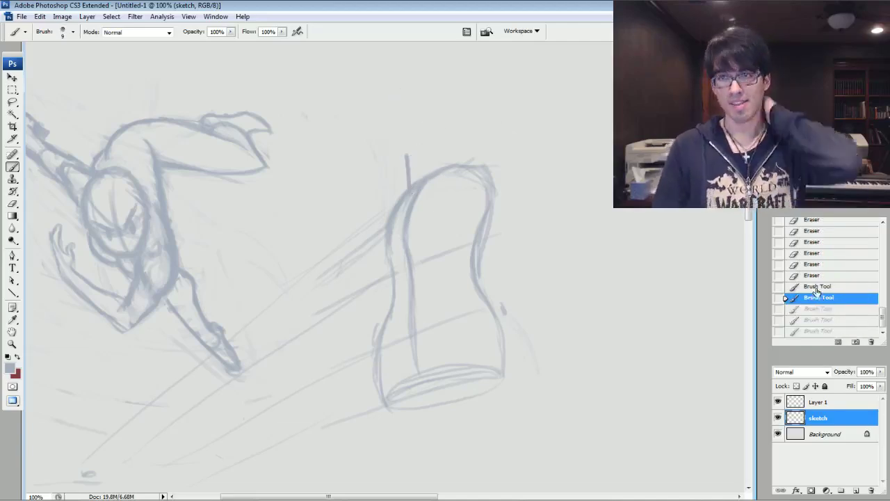
pyautogui.click(817, 288)
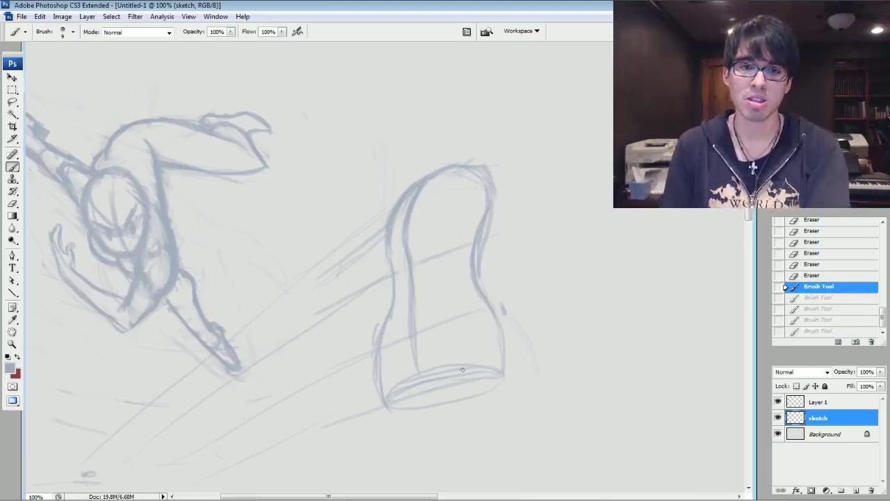
pyautogui.hotkey('ctrl', 'shift', 'z')
pyautogui.hotkey('ctrl', 'shift', 'z')
pyautogui.hotkey('ctrl', 'shift', 'z')
pyautogui.hotkey('ctrl', 'shift', 'z')
pyautogui.hotkey('ctrl', 'shift', 'z')
pyautogui.hotkey('ctrl', 'shift', 'z')
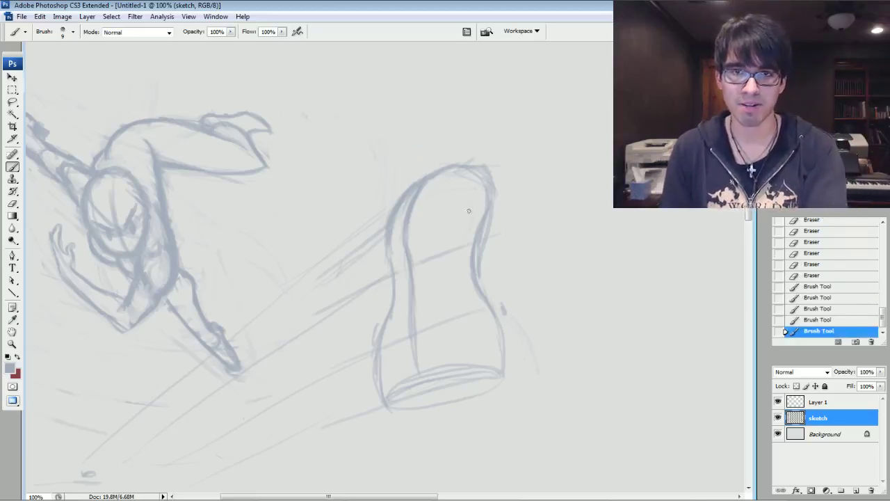
# Step: Draw a curved centre line down the torso's front plane from the top toward the base
pyautogui.moveTo(468, 195); pyautogui.dragTo(469, 225)
pyautogui.moveTo(463, 167); pyautogui.dragTo(467, 234)
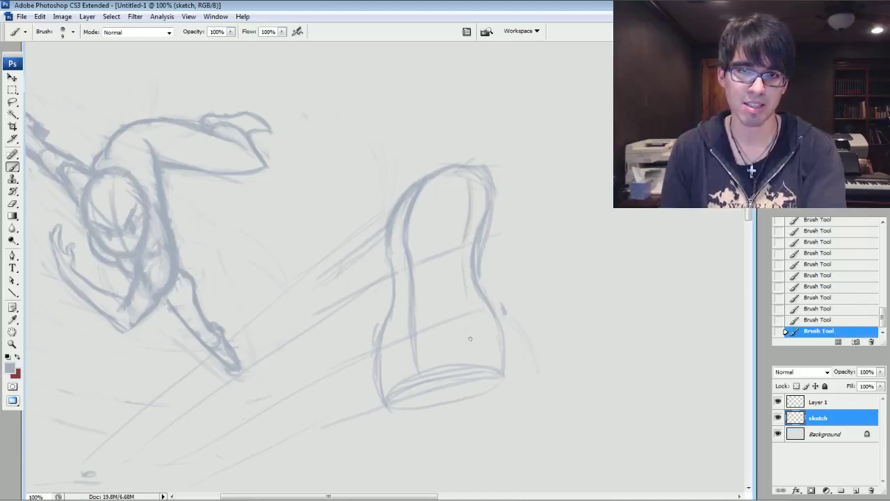
pyautogui.moveTo(467, 197); pyautogui.dragTo(468, 214)
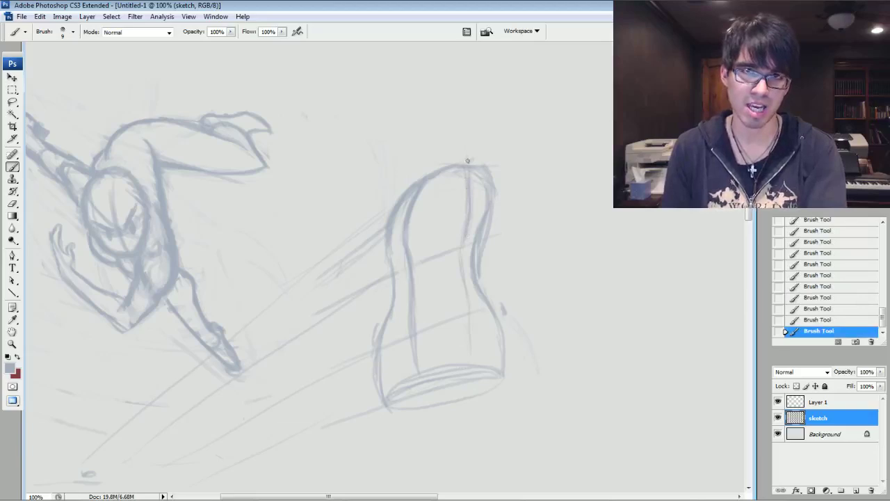
# Step: Sketch a neck rising from the top of the centre line and add an oval head above it
pyautogui.moveTo(463, 134)
pyautogui.mouseDown()
pyautogui.moveTo(469, 174)
pyautogui.moveTo(465, 146)
pyautogui.moveTo(429, 181)
pyautogui.mouseUp()
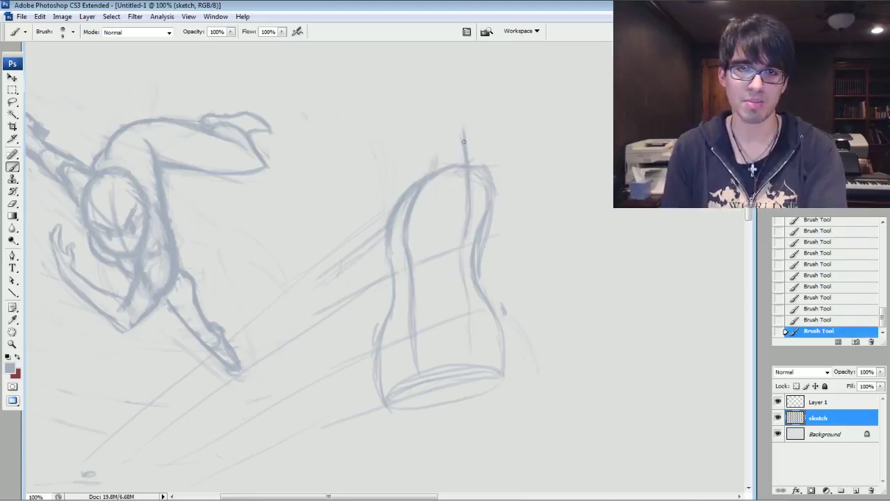
pyautogui.moveTo(417, 152); pyautogui.dragTo(406, 97)
pyautogui.moveTo(457, 79)
pyautogui.mouseDown()
pyautogui.moveTo(472, 125)
pyautogui.moveTo(473, 87)
pyautogui.moveTo(459, 79)
pyautogui.mouseUp()
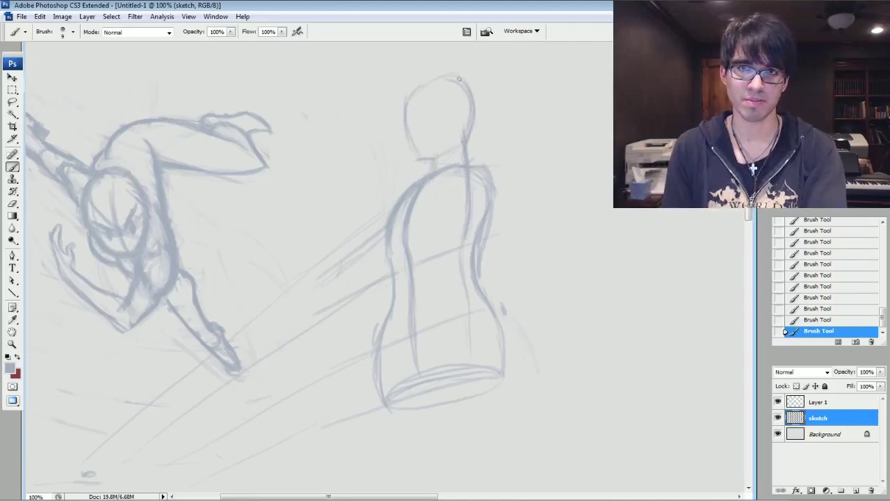
# Step: Restate the head outline, then draw its jaw underside, a curved brow line and the near eye
pyautogui.moveTo(413, 105); pyautogui.dragTo(407, 123)
pyautogui.moveTo(465, 145); pyautogui.dragTo(425, 149)
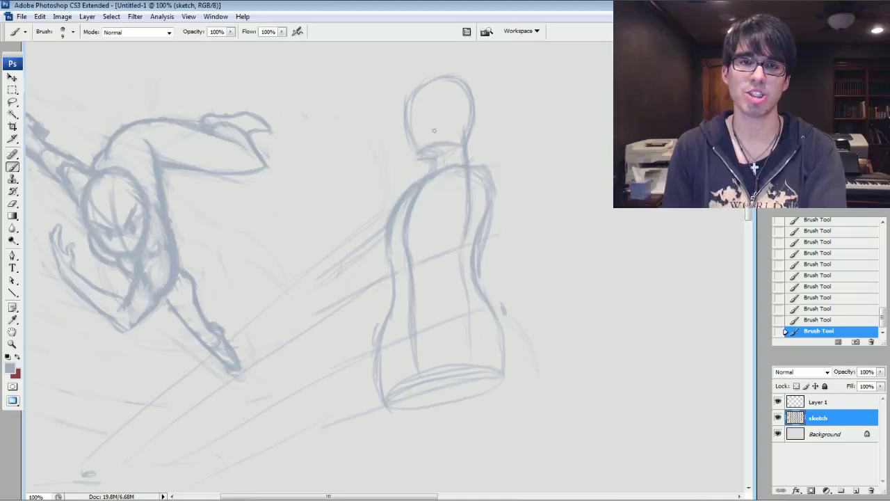
pyautogui.moveTo(425, 103); pyautogui.dragTo(449, 99)
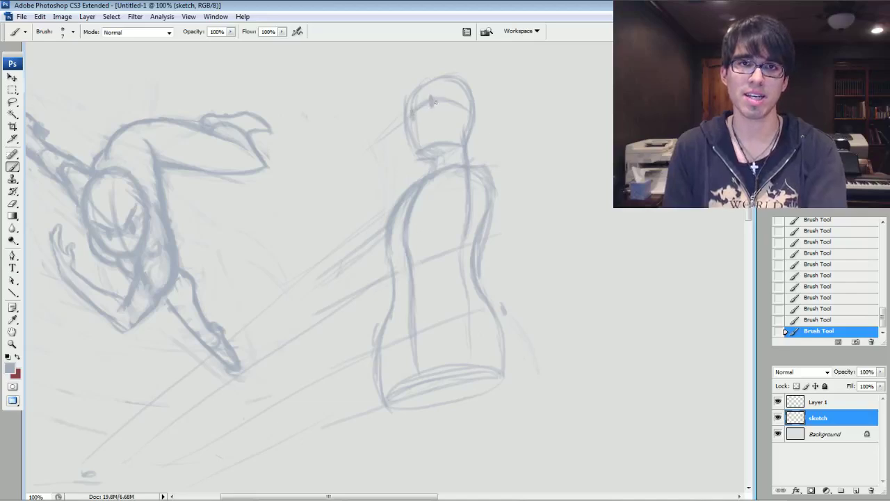
pyautogui.moveTo(431, 97); pyautogui.dragTo(430, 107)
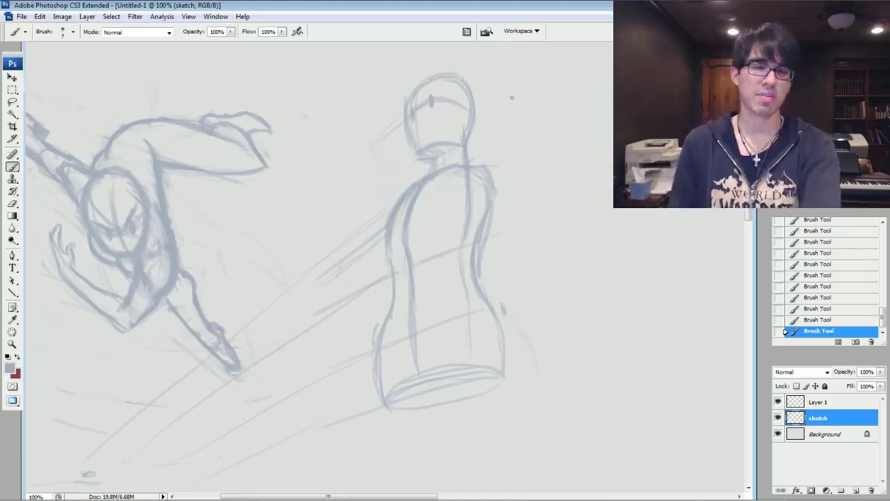
# Step: Sketch the far eye and the nose along the front edge of the face
pyautogui.moveTo(421, 110)
pyautogui.mouseDown()
pyautogui.moveTo(443, 130)
pyautogui.moveTo(412, 122)
pyautogui.mouseUp()
pyautogui.moveTo(412, 114); pyautogui.dragTo(412, 123)
pyautogui.moveTo(412, 115); pyautogui.dragTo(412, 123)
pyautogui.moveTo(411, 115); pyautogui.dragTo(415, 128)
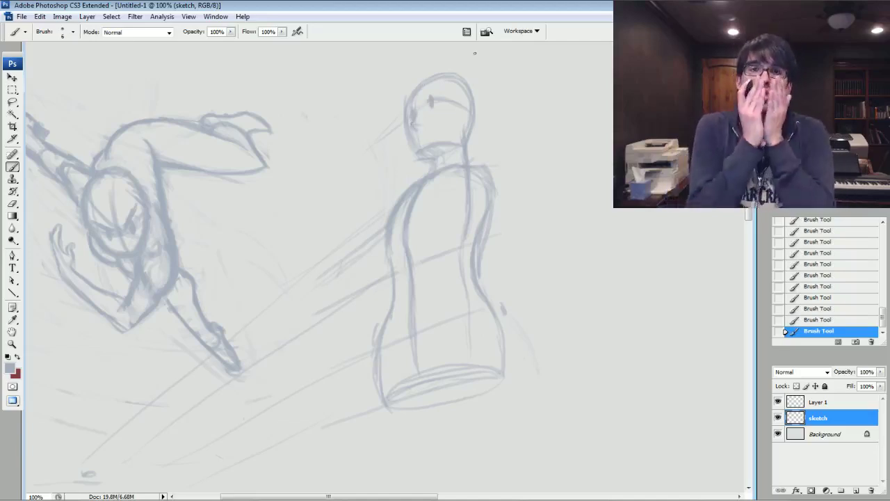
pyautogui.click(415, 114)
pyautogui.moveTo(414, 112)
pyautogui.mouseDown()
pyautogui.moveTo(413, 127)
pyautogui.moveTo(414, 115)
pyautogui.mouseUp()
pyautogui.moveTo(414, 114); pyautogui.dragTo(416, 129)
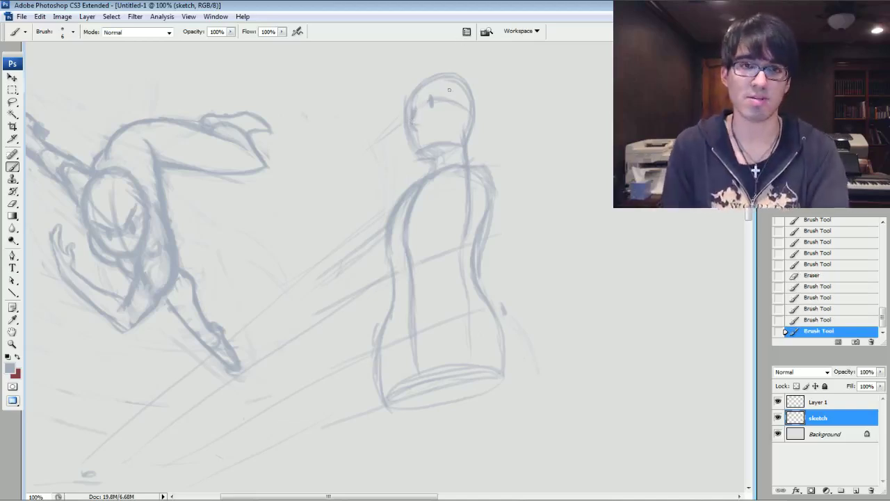
# Step: Sharpen the bridge of the nose and add a slanted eyebrow stroke above the eyes
pyautogui.moveTo(417, 108)
pyautogui.mouseDown()
pyautogui.moveTo(419, 129)
pyautogui.moveTo(415, 116)
pyautogui.mouseUp()
pyautogui.moveTo(415, 110)
pyautogui.mouseDown()
pyautogui.moveTo(413, 119)
pyautogui.moveTo(422, 112)
pyautogui.mouseUp()
pyautogui.moveTo(431, 96)
pyautogui.mouseDown()
pyautogui.moveTo(431, 106)
pyautogui.moveTo(420, 92)
pyautogui.mouseUp()
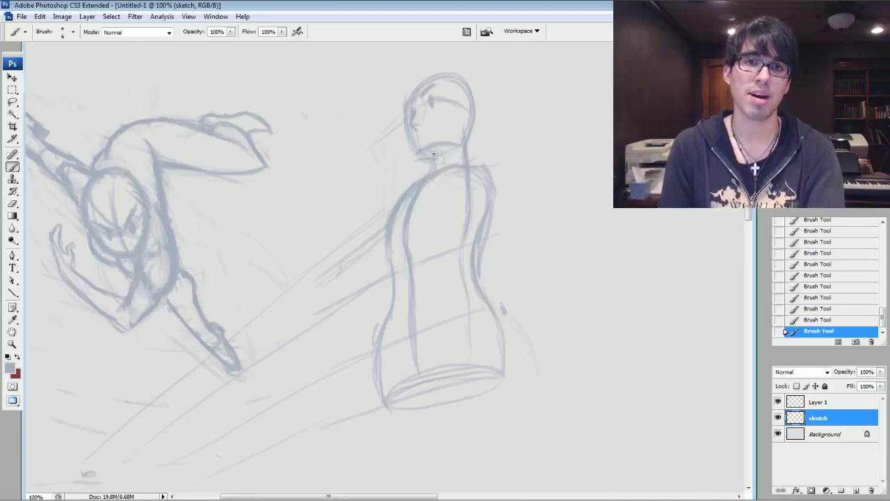
pyautogui.moveTo(422, 92); pyautogui.dragTo(424, 90)
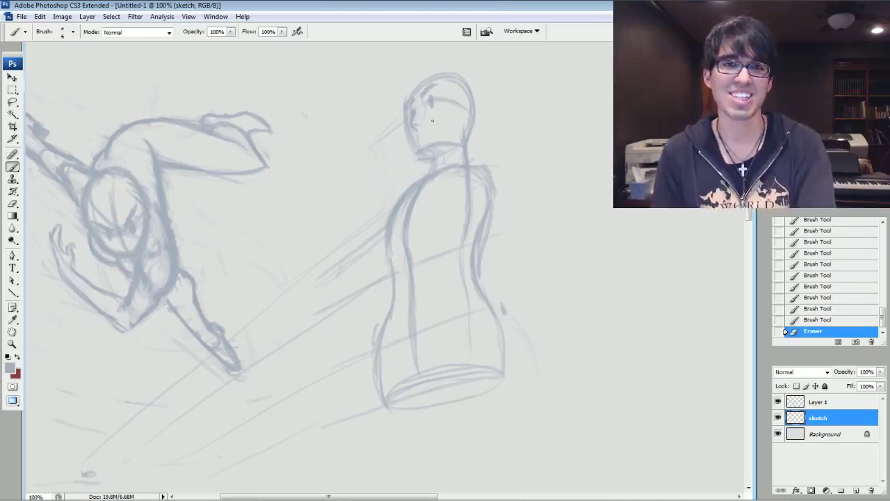
# Step: Draw a smiling mouth below the nose and define the chin beneath it
pyautogui.moveTo(413, 137); pyautogui.dragTo(415, 135)
pyautogui.moveTo(413, 136); pyautogui.dragTo(416, 134)
pyautogui.moveTo(416, 135); pyautogui.dragTo(423, 132)
pyautogui.moveTo(421, 133); pyautogui.dragTo(427, 130)
pyautogui.moveTo(425, 132); pyautogui.dragTo(428, 129)
pyautogui.moveTo(427, 130); pyautogui.dragTo(427, 129)
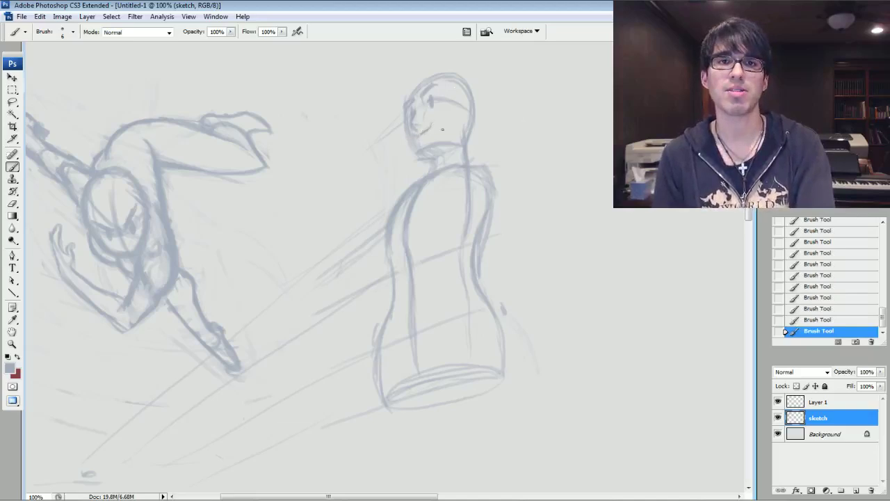
pyautogui.moveTo(420, 133); pyautogui.dragTo(424, 132)
pyautogui.moveTo(422, 133); pyautogui.dragTo(418, 153)
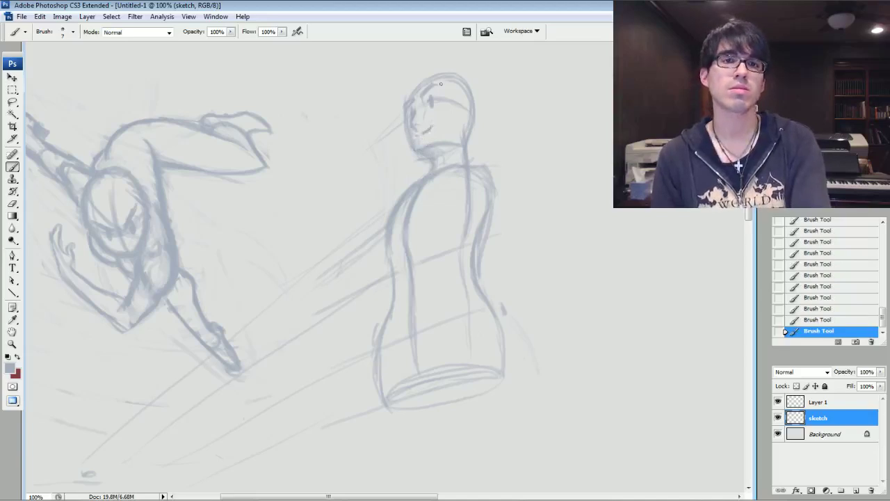
# Step: Strengthen the jawline from the chin to the back of the head and mark the ear
pyautogui.moveTo(420, 147)
pyautogui.mouseDown()
pyautogui.moveTo(450, 149)
pyautogui.moveTo(438, 105)
pyautogui.moveTo(420, 152)
pyautogui.mouseUp()
pyautogui.moveTo(421, 150); pyautogui.dragTo(442, 144)
pyautogui.moveTo(423, 150); pyautogui.dragTo(465, 136)
pyautogui.moveTo(473, 117)
pyautogui.mouseDown()
pyautogui.moveTo(466, 143)
pyautogui.moveTo(478, 97)
pyautogui.moveTo(477, 119)
pyautogui.mouseUp()
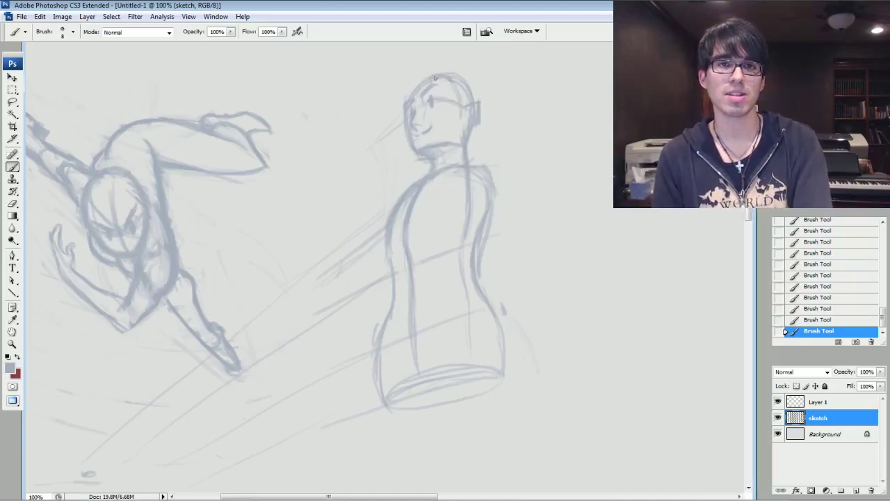
# Step: Sketch long hair over the crown and down behind the ear to the near shoulder
pyautogui.moveTo(486, 104); pyautogui.dragTo(486, 164)
pyautogui.moveTo(476, 86)
pyautogui.mouseDown()
pyautogui.moveTo(460, 74)
pyautogui.moveTo(420, 87)
pyautogui.moveTo(469, 95)
pyautogui.moveTo(459, 84)
pyautogui.mouseUp()
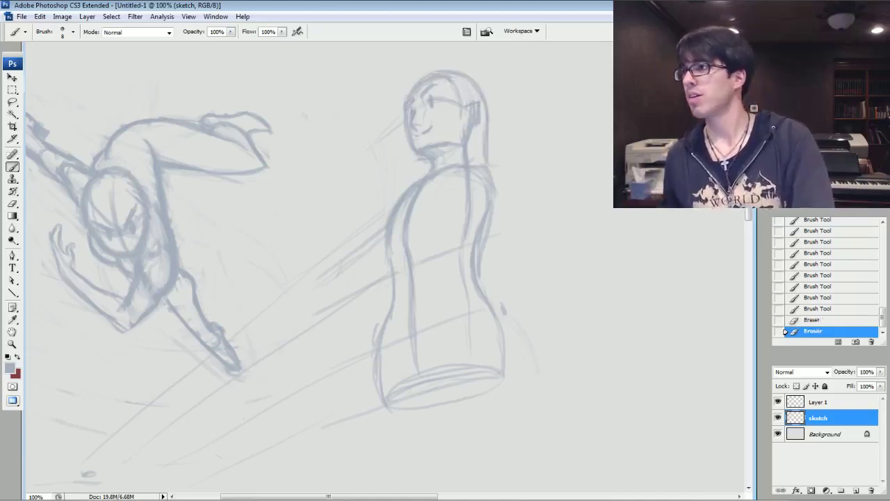
pyautogui.hotkey('alt', 'Tab')
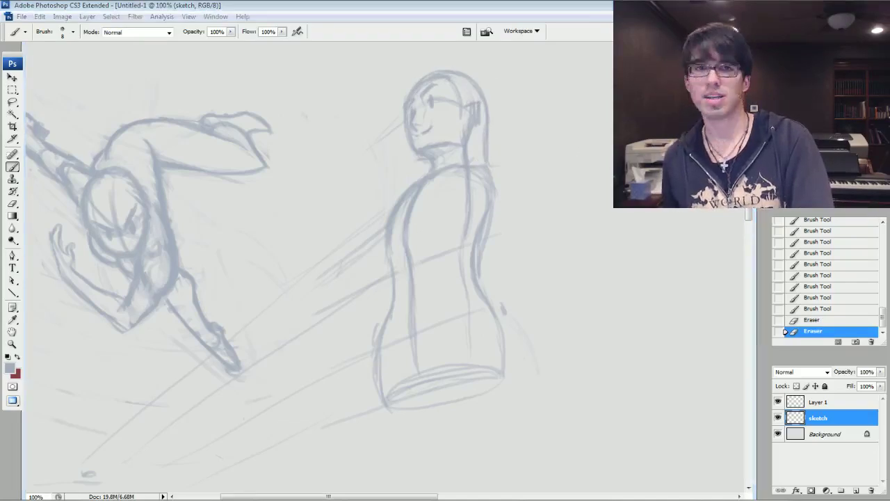
pyautogui.hotkey('alt', 'Tab')
pyautogui.moveTo(465, 165); pyautogui.dragTo(475, 160)
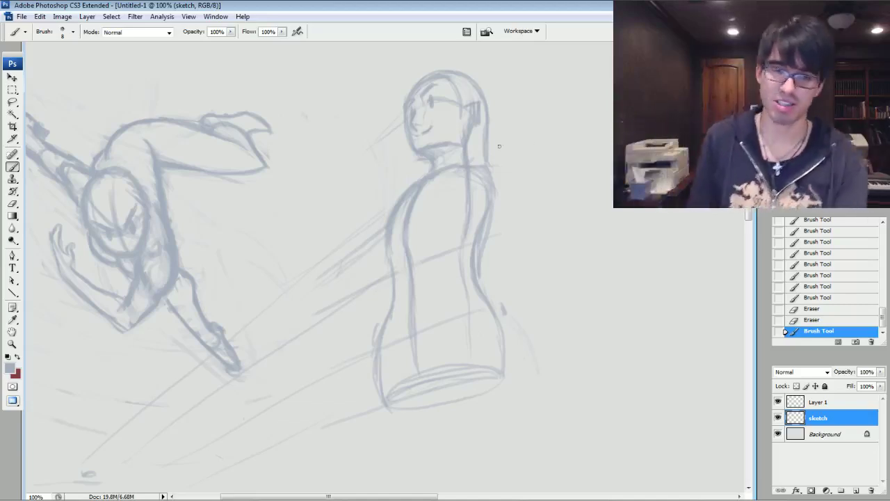
# Step: Restate the underside of the jaw and the front contour of the head up to the crown
pyautogui.moveTo(417, 147); pyautogui.dragTo(438, 145)
pyautogui.moveTo(422, 148); pyautogui.dragTo(443, 144)
pyautogui.moveTo(406, 101); pyautogui.dragTo(417, 82)
pyautogui.moveTo(415, 84); pyautogui.dragTo(445, 71)
pyautogui.moveTo(406, 104); pyautogui.dragTo(407, 125)
# Step: Draw slanted perspective strokes receding from the chin and across the upper chest
pyautogui.moveTo(420, 155); pyautogui.dragTo(383, 177)
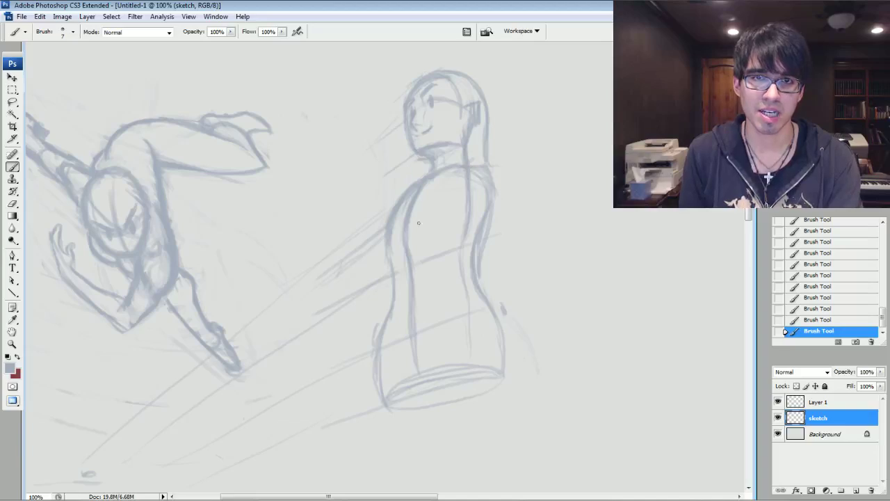
pyautogui.moveTo(443, 197); pyautogui.dragTo(429, 204)
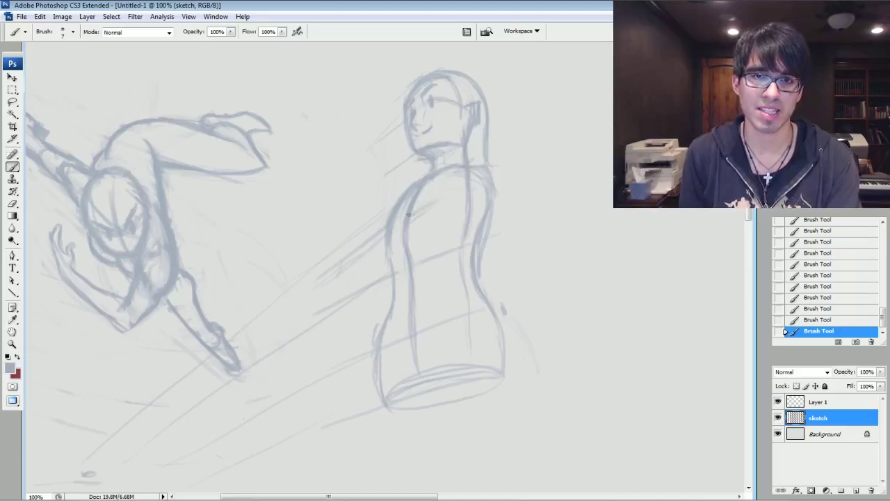
pyautogui.press('[')
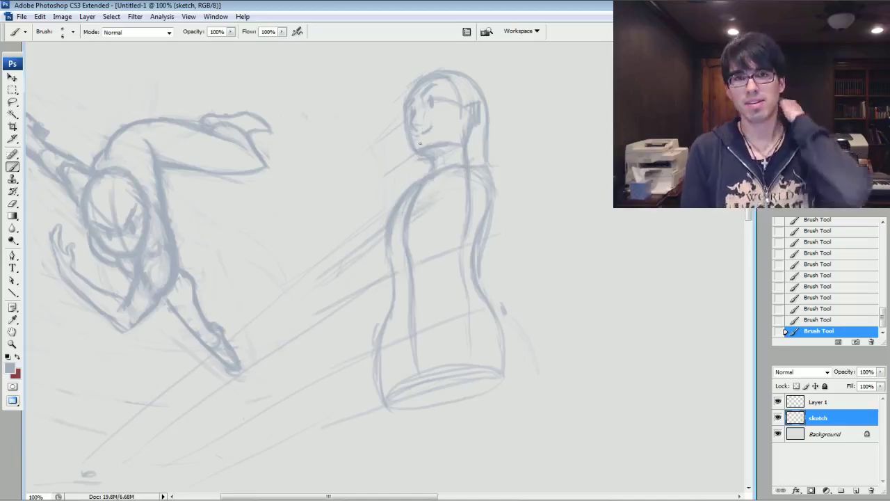
pyautogui.moveTo(417, 153); pyautogui.dragTo(401, 151)
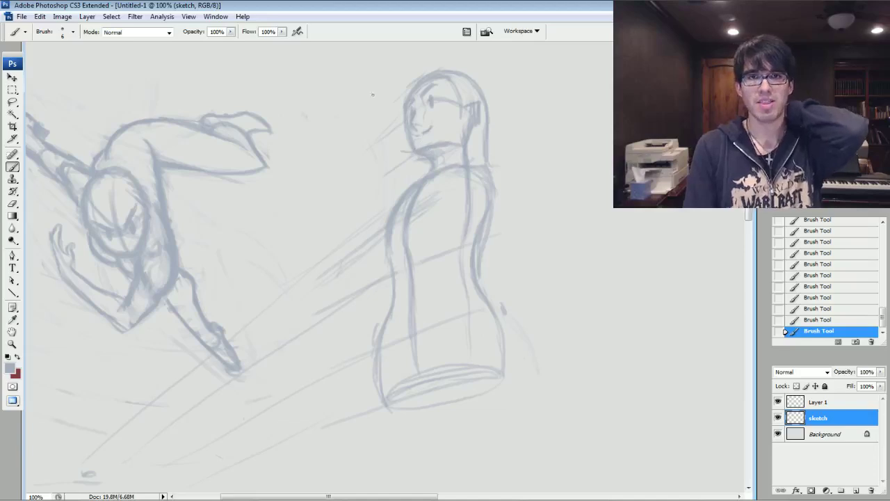
pyautogui.moveTo(393, 73); pyautogui.dragTo(436, 68)
pyautogui.moveTo(413, 159); pyautogui.dragTo(415, 182)
pyautogui.moveTo(419, 219); pyautogui.dragTo(421, 237)
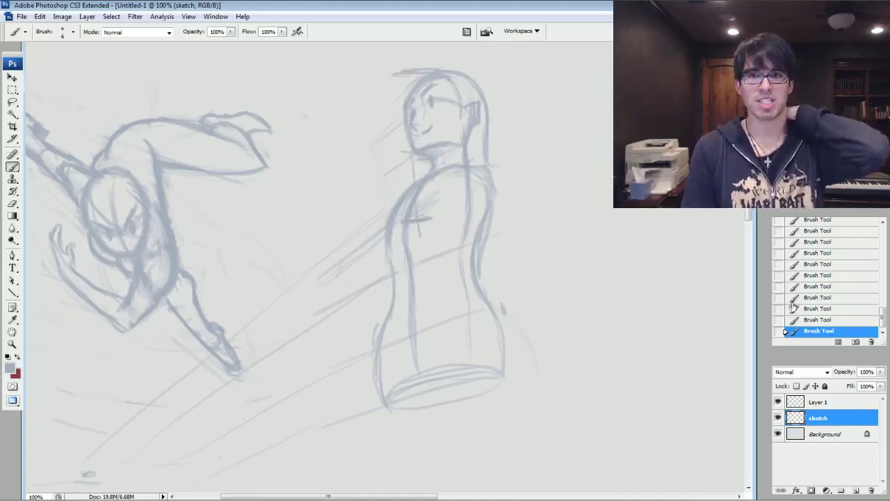
pyautogui.click(815, 286)
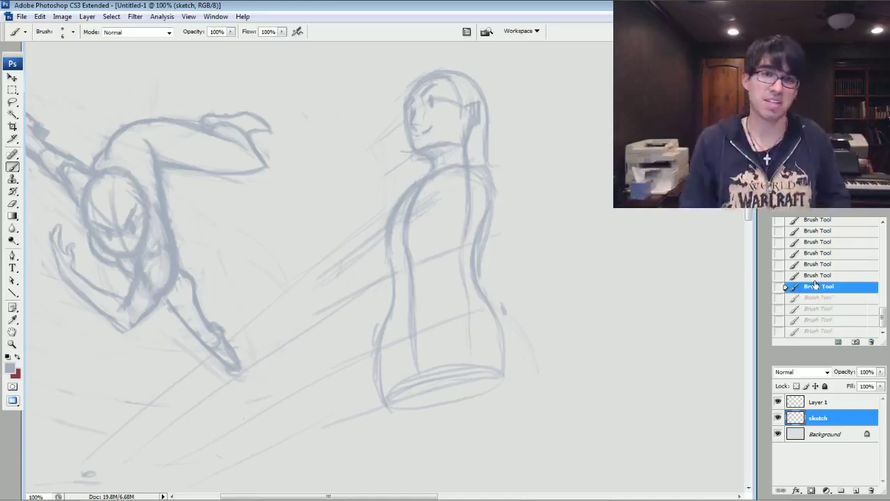
pyautogui.hotkey('ctrl', 'z')
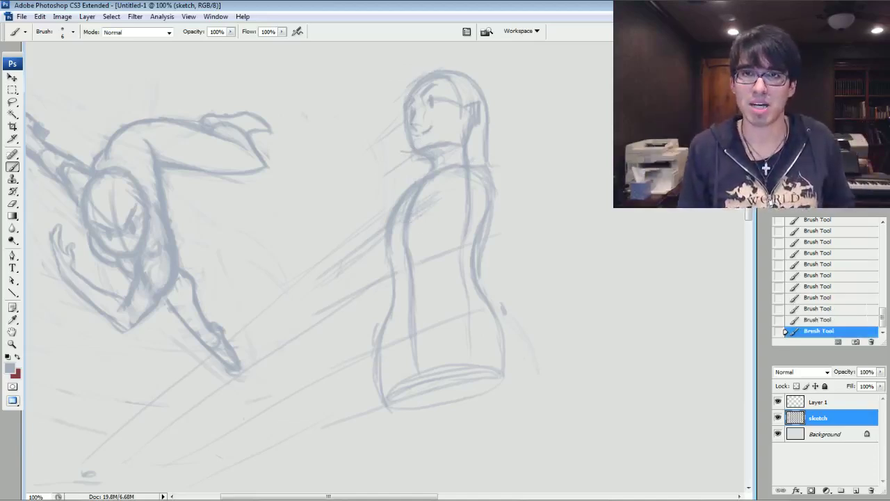
# Step: Sketch a tall two-sided box in perspective beside the torso, with cross lines dividing it into three stacked sections
pyautogui.moveTo(535, 281); pyautogui.dragTo(573, 263)
pyautogui.moveTo(575, 222); pyautogui.dragTo(574, 197)
pyautogui.moveTo(533, 281)
pyautogui.mouseDown()
pyautogui.moveTo(539, 210)
pyautogui.moveTo(566, 198)
pyautogui.mouseUp()
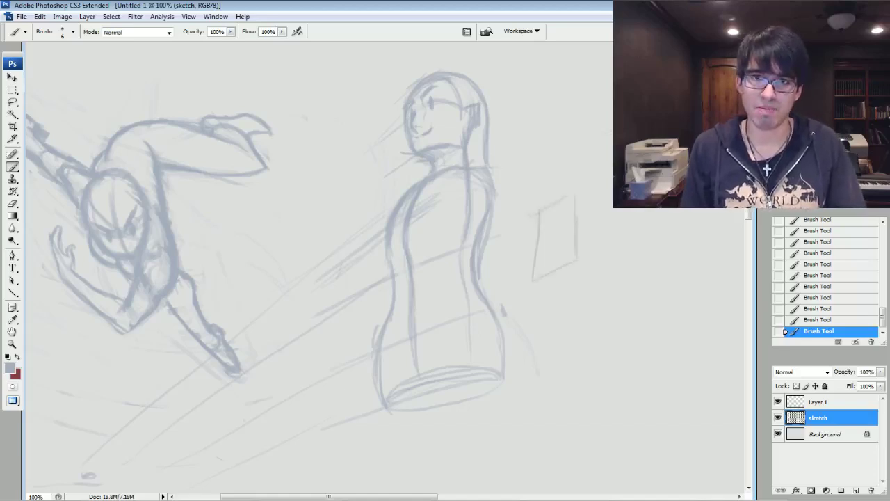
pyautogui.moveTo(535, 281); pyautogui.dragTo(573, 192)
pyautogui.moveTo(537, 281)
pyautogui.mouseDown()
pyautogui.moveTo(536, 350)
pyautogui.moveTo(533, 343)
pyautogui.moveTo(575, 321)
pyautogui.mouseUp()
pyautogui.moveTo(574, 324)
pyautogui.mouseDown()
pyautogui.moveTo(574, 268)
pyautogui.moveTo(575, 327)
pyautogui.moveTo(538, 369)
pyautogui.moveTo(537, 416)
pyautogui.mouseUp()
pyautogui.moveTo(577, 329)
pyautogui.mouseDown()
pyautogui.moveTo(576, 402)
pyautogui.moveTo(611, 326)
pyautogui.moveTo(624, 328)
pyautogui.mouseUp()
pyautogui.moveTo(572, 260); pyautogui.dragTo(617, 264)
pyautogui.moveTo(566, 190)
pyautogui.mouseDown()
pyautogui.moveTo(620, 211)
pyautogui.moveTo(619, 266)
pyautogui.moveTo(623, 221)
pyautogui.moveTo(624, 376)
pyautogui.mouseUp()
pyautogui.moveTo(579, 402)
pyautogui.mouseDown()
pyautogui.moveTo(634, 410)
pyautogui.moveTo(619, 331)
pyautogui.mouseUp()
# Step: Close the base of the box and darken the receding cross lines on its torso-facing side
pyautogui.moveTo(624, 407); pyautogui.dragTo(541, 417)
pyautogui.moveTo(573, 320); pyautogui.dragTo(538, 340)
pyautogui.moveTo(573, 258); pyautogui.dragTo(537, 278)
pyautogui.moveTo(574, 188); pyautogui.dragTo(527, 221)
pyautogui.moveTo(558, 269); pyautogui.dragTo(531, 291)
pyautogui.moveTo(577, 251); pyautogui.dragTo(539, 276)
pyautogui.moveTo(573, 324); pyautogui.dragTo(532, 349)
pyautogui.moveTo(577, 188)
pyautogui.mouseDown()
pyautogui.moveTo(536, 209)
pyautogui.moveTo(603, 184)
pyautogui.mouseUp()
pyautogui.moveTo(508, 287); pyautogui.dragTo(563, 285)
pyautogui.moveTo(562, 189); pyautogui.dragTo(561, 301)
pyautogui.moveTo(561, 192); pyautogui.dragTo(564, 260)
pyautogui.click(808, 301)
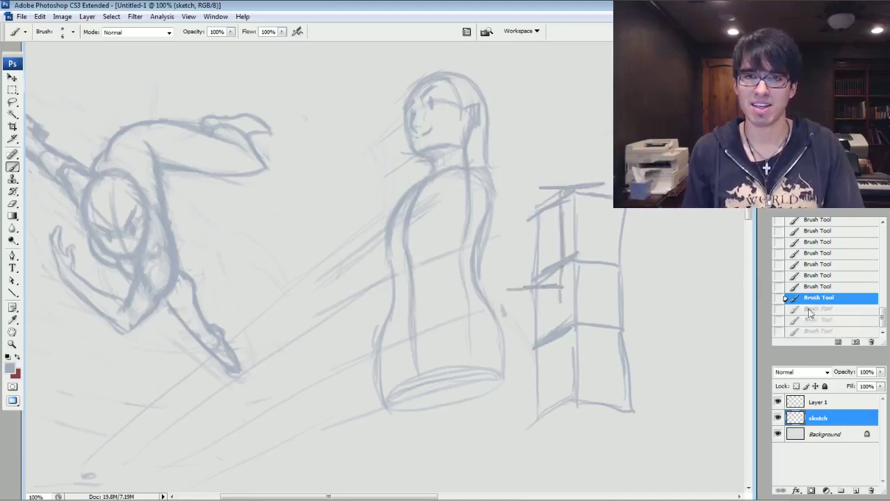
pyautogui.moveTo(537, 273)
pyautogui.mouseDown()
pyautogui.moveTo(536, 217)
pyautogui.moveTo(518, 213)
pyautogui.mouseUp()
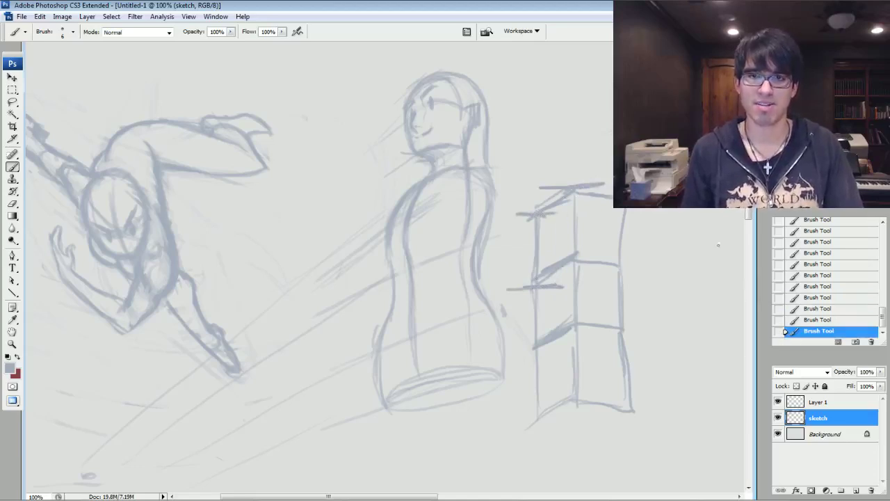
pyautogui.click(828, 275)
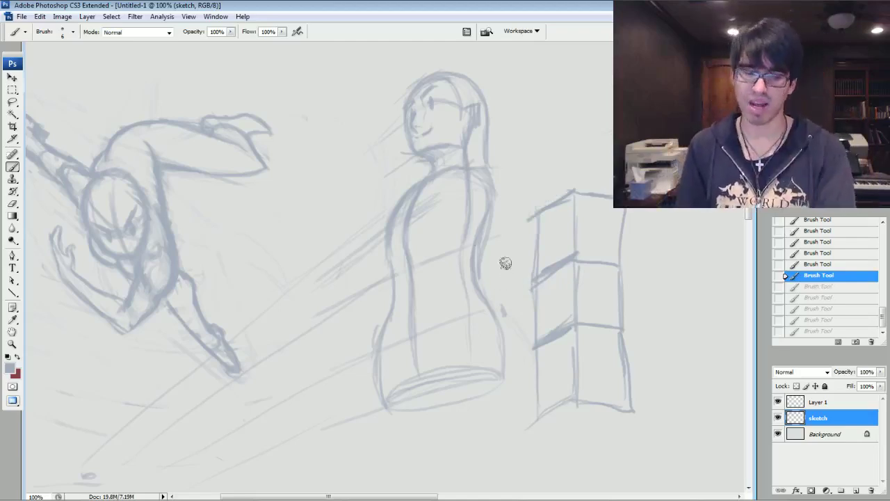
# Step: Clean up the torso's near upper contour and sketch a rounded shoulder ball beneath the hair
pyautogui.moveTo(487, 275)
pyautogui.mouseDown()
pyautogui.moveTo(490, 239)
pyautogui.moveTo(488, 249)
pyautogui.mouseUp()
pyautogui.moveTo(489, 232)
pyautogui.mouseDown()
pyautogui.moveTo(497, 189)
pyautogui.moveTo(468, 178)
pyautogui.moveTo(469, 239)
pyautogui.mouseUp()
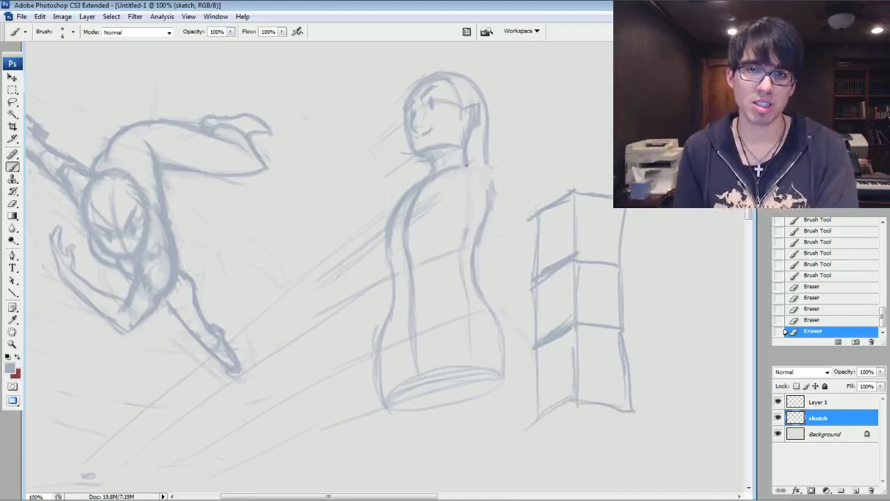
pyautogui.moveTo(460, 167); pyautogui.dragTo(479, 161)
pyautogui.moveTo(463, 167)
pyautogui.mouseDown()
pyautogui.moveTo(465, 181)
pyautogui.moveTo(492, 161)
pyautogui.moveTo(474, 188)
pyautogui.mouseUp()
pyautogui.moveTo(463, 177); pyautogui.dragTo(494, 193)
pyautogui.moveTo(472, 186)
pyautogui.mouseDown()
pyautogui.moveTo(505, 198)
pyautogui.moveTo(507, 188)
pyautogui.mouseUp()
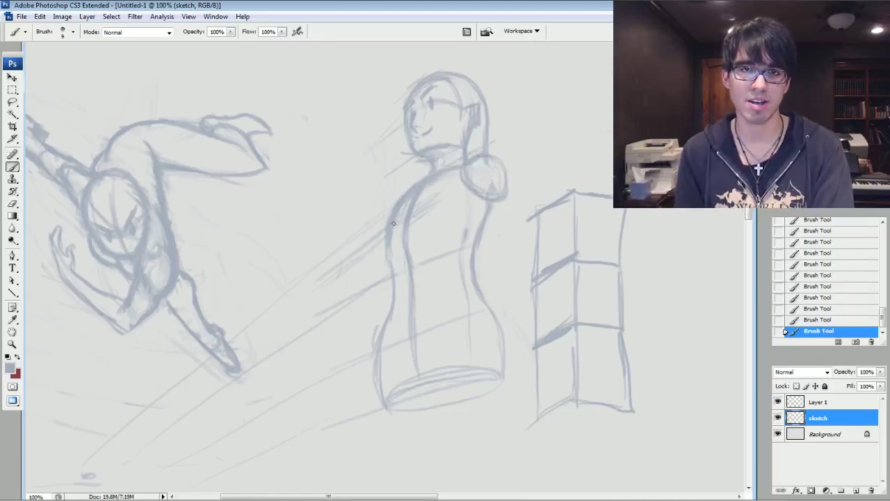
# Step: Erase the excess outline along the far side of the chest and restate the curve up to the shoulder
pyautogui.moveTo(389, 274); pyautogui.dragTo(386, 219)
pyautogui.moveTo(388, 231); pyautogui.dragTo(405, 194)
pyautogui.moveTo(394, 270); pyautogui.dragTo(398, 208)
pyautogui.moveTo(395, 214); pyautogui.dragTo(421, 182)
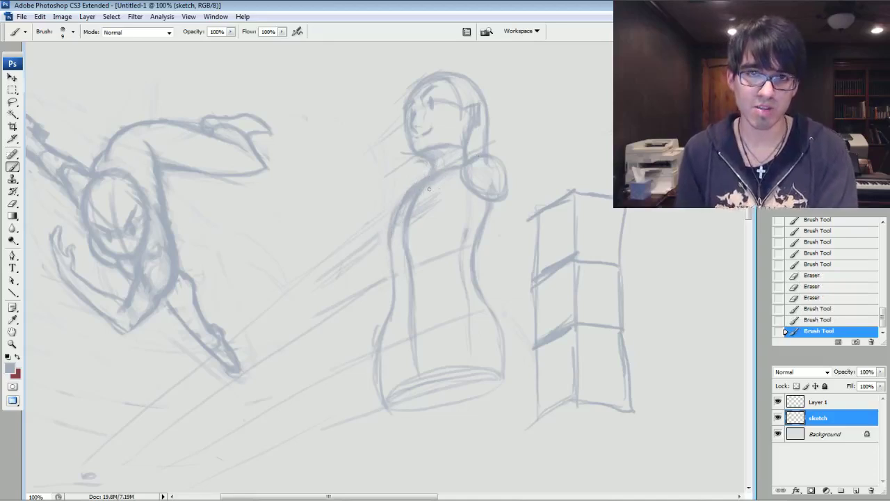
pyautogui.press(']')
pyautogui.moveTo(396, 226); pyautogui.dragTo(425, 197)
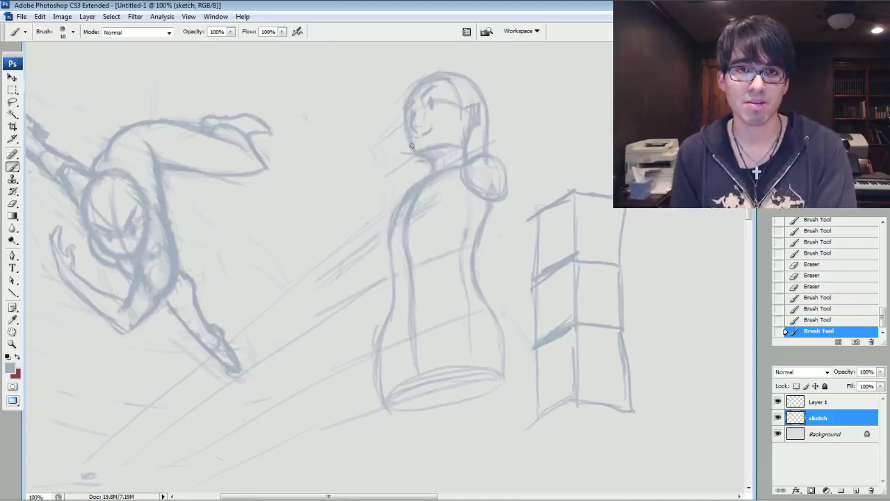
# Step: Strengthen the front contour of the face and drop a vertical line from the chin to the chest
pyautogui.moveTo(405, 104); pyautogui.dragTo(412, 139)
pyautogui.moveTo(405, 109); pyautogui.dragTo(414, 150)
pyautogui.moveTo(410, 139); pyautogui.dragTo(415, 154)
pyautogui.moveTo(414, 155); pyautogui.dragTo(414, 179)
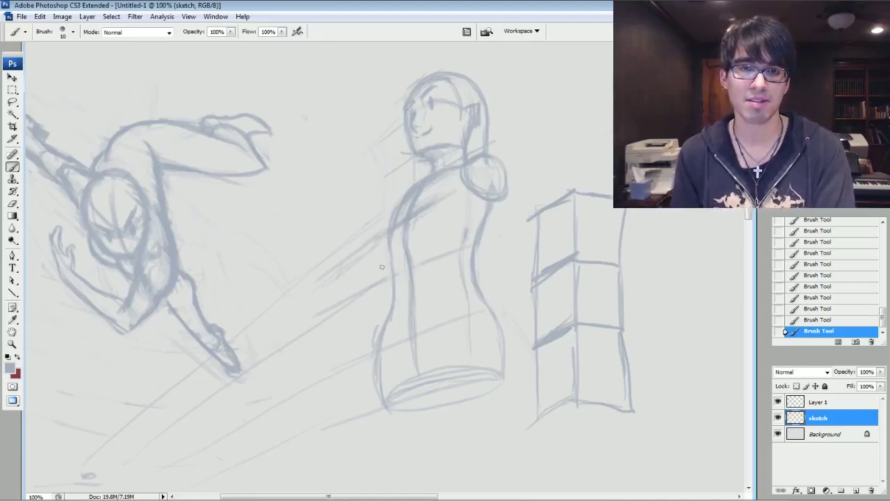
# Step: Lighten the heavy strokes across the upper chest and redraw the slanted perspective line to the far edge
pyautogui.moveTo(449, 186)
pyautogui.mouseDown()
pyautogui.moveTo(427, 218)
pyautogui.moveTo(415, 192)
pyautogui.mouseUp()
pyautogui.moveTo(415, 192)
pyautogui.mouseDown()
pyautogui.moveTo(424, 188)
pyautogui.moveTo(403, 200)
pyautogui.mouseUp()
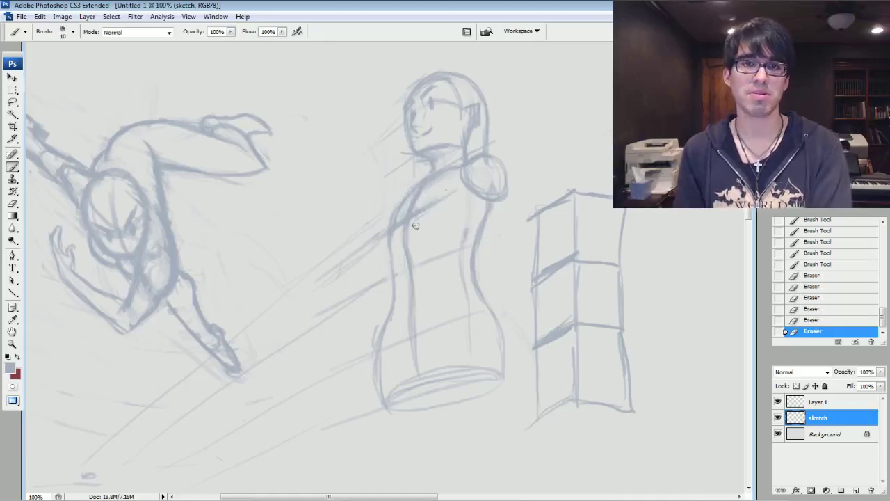
pyautogui.press('[')
pyautogui.moveTo(424, 185); pyautogui.dragTo(394, 214)
pyautogui.moveTo(448, 170); pyautogui.dragTo(392, 219)
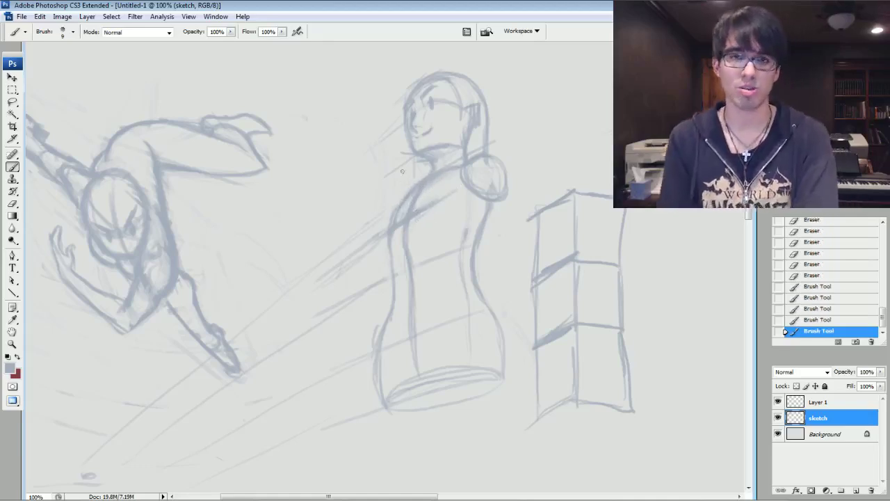
# Step: Try rounded chest forms on both sides of the torso's inner edge line with a 15-pixel brush
pyautogui.press(']')
pyautogui.press(']')
pyautogui.moveTo(414, 222); pyautogui.dragTo(446, 226)
pyautogui.moveTo(442, 227); pyautogui.dragTo(454, 211)
pyautogui.moveTo(451, 219); pyautogui.dragTo(454, 188)
pyautogui.moveTo(457, 200)
pyautogui.mouseDown()
pyautogui.moveTo(422, 191)
pyautogui.moveTo(414, 222)
pyautogui.moveTo(412, 206)
pyautogui.moveTo(434, 228)
pyautogui.moveTo(423, 189)
pyautogui.moveTo(440, 224)
pyautogui.moveTo(440, 184)
pyautogui.moveTo(405, 203)
pyautogui.moveTo(400, 189)
pyautogui.moveTo(387, 239)
pyautogui.moveTo(412, 240)
pyautogui.mouseUp()
pyautogui.moveTo(382, 227); pyautogui.dragTo(393, 195)
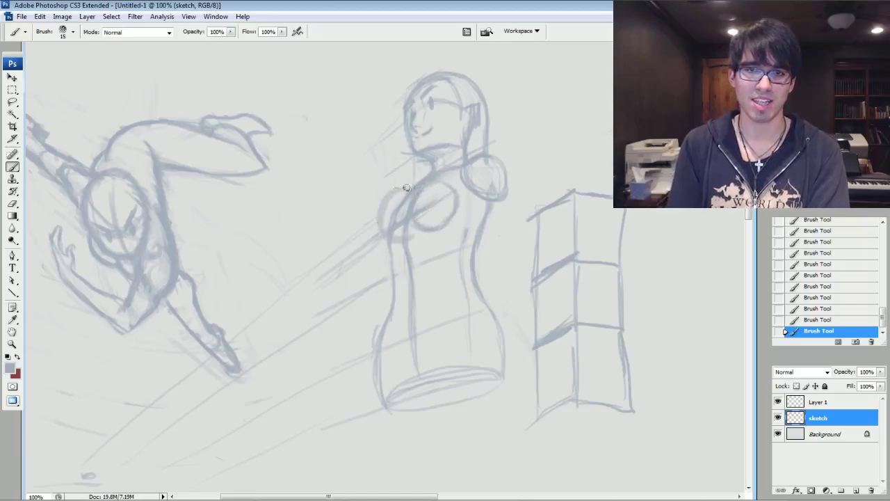
# Step: Step back through the history to remove the rounded chest forms from the torso
pyautogui.click(833, 285)
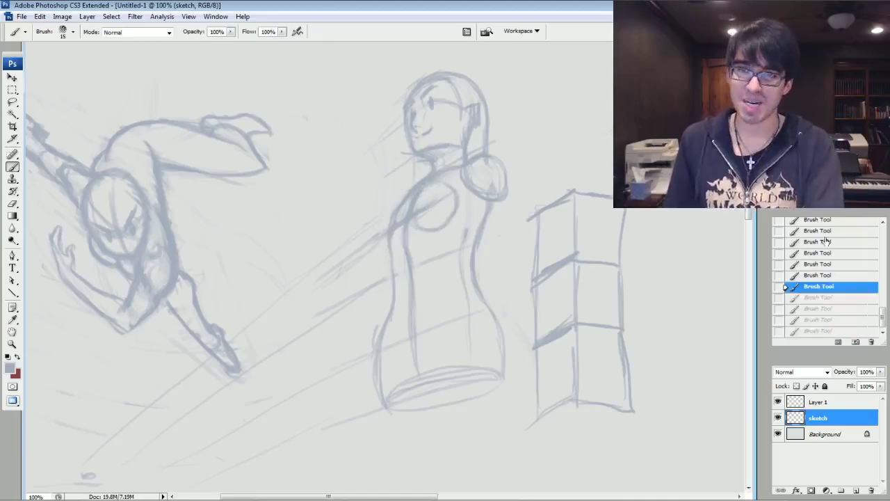
pyautogui.click(829, 242)
pyautogui.click(823, 231)
pyautogui.scroll(2, 834, 236)
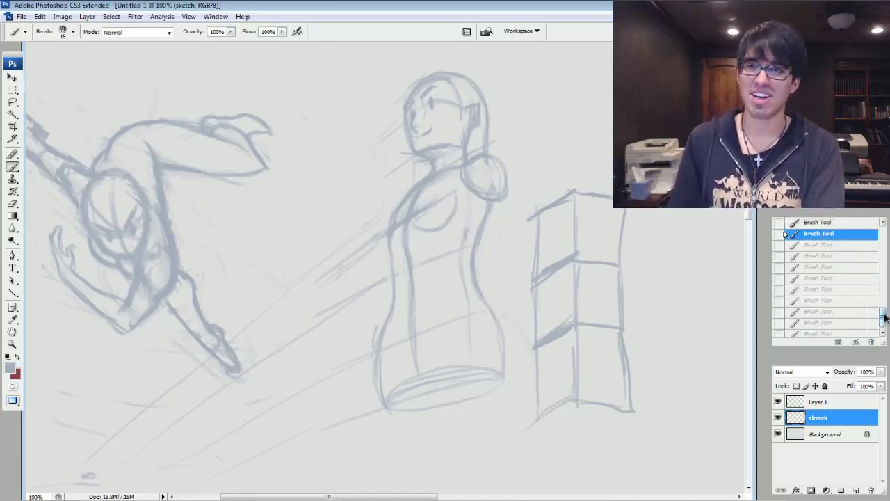
pyautogui.click(834, 234)
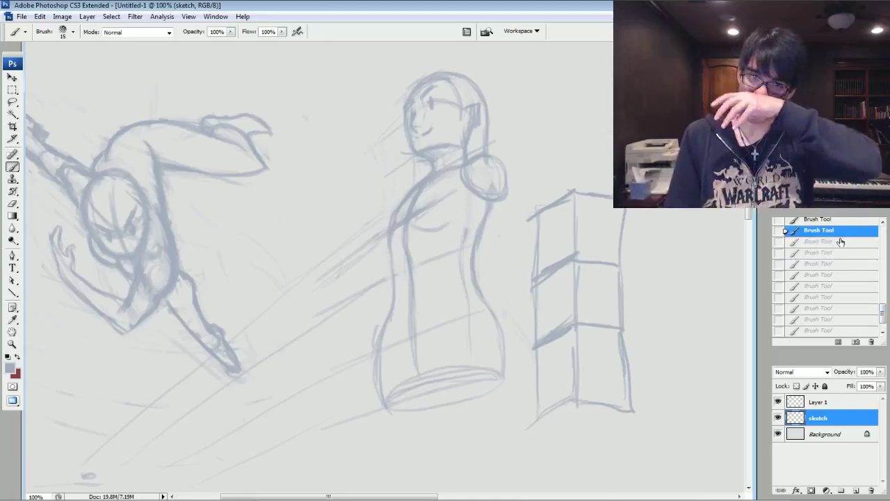
# Step: Start the underside curve of the near chest with a smaller brush and erase the heavy slanted lines crossing the chest
pyautogui.press('[')
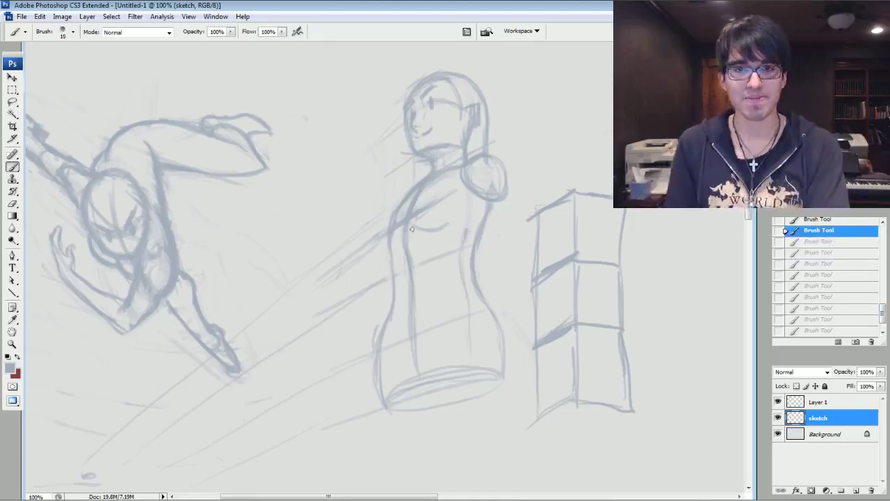
pyautogui.moveTo(413, 225); pyautogui.dragTo(409, 220)
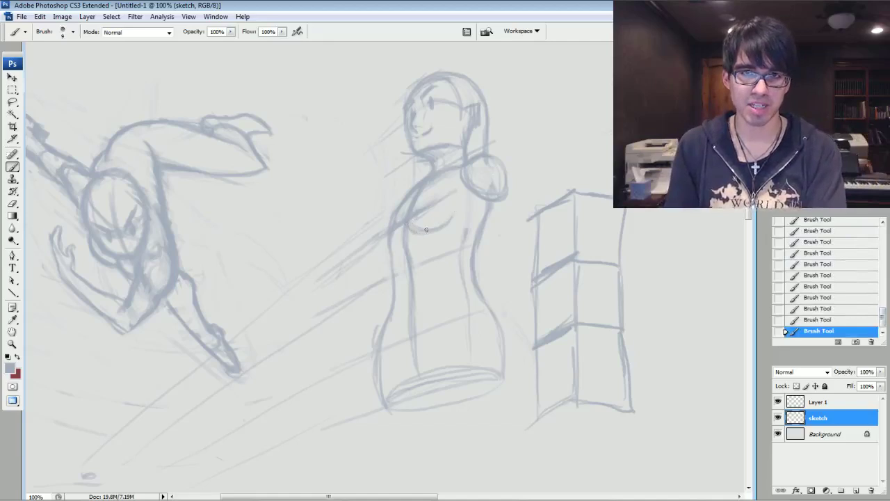
pyautogui.moveTo(425, 229); pyautogui.dragTo(421, 214)
pyautogui.moveTo(417, 231)
pyautogui.mouseDown()
pyautogui.moveTo(420, 207)
pyautogui.moveTo(381, 235)
pyautogui.moveTo(391, 221)
pyautogui.mouseUp()
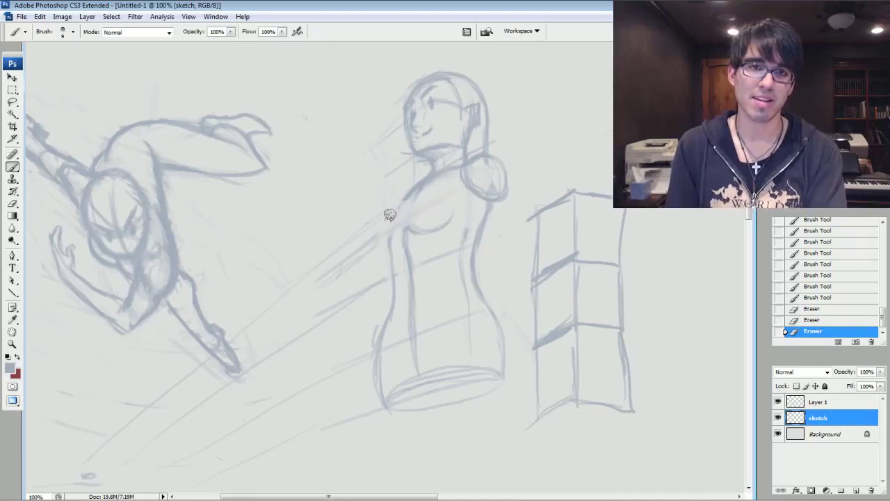
# Step: Strengthen the curve under the near chest and restate the torso contours beside it
pyautogui.moveTo(411, 231); pyautogui.dragTo(444, 227)
pyautogui.moveTo(409, 227)
pyautogui.mouseDown()
pyautogui.moveTo(432, 232)
pyautogui.moveTo(453, 217)
pyautogui.mouseUp()
pyautogui.moveTo(406, 221); pyautogui.dragTo(417, 231)
pyautogui.moveTo(393, 221); pyautogui.dragTo(393, 263)
pyautogui.moveTo(469, 207)
pyautogui.mouseDown()
pyautogui.moveTo(466, 230)
pyautogui.moveTo(459, 207)
pyautogui.mouseUp()
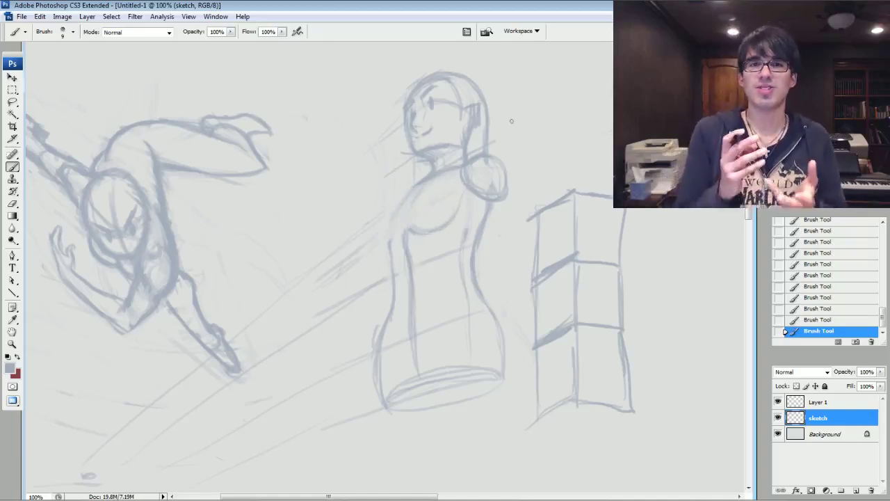
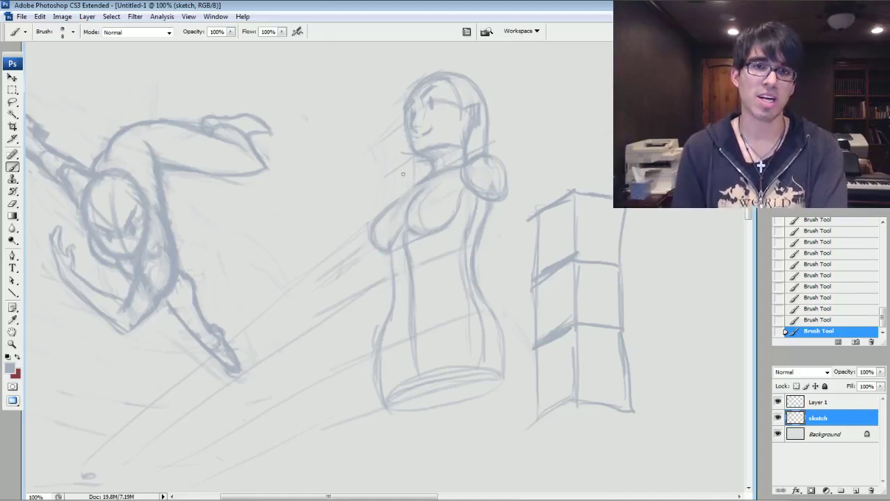
# Step: Undo the last four brush strokes and restore them to compare the chest drawing
pyautogui.hotkey('ctrl', 'alt', 'z')
pyautogui.hotkey('ctrl', 'alt', 'z')
pyautogui.hotkey('ctrl', 'alt', 'z')
pyautogui.hotkey('ctrl', 'alt', 'z')
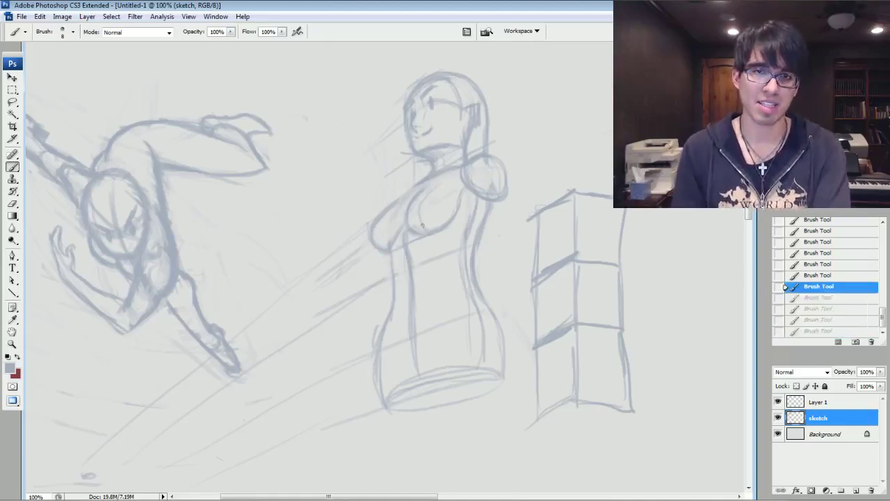
pyautogui.hotkey('ctrl', 'shift', 'z')
pyautogui.hotkey('ctrl', 'shift', 'z')
pyautogui.hotkey('ctrl', 'shift', 'z')
pyautogui.hotkey('ctrl', 'shift', 'z')
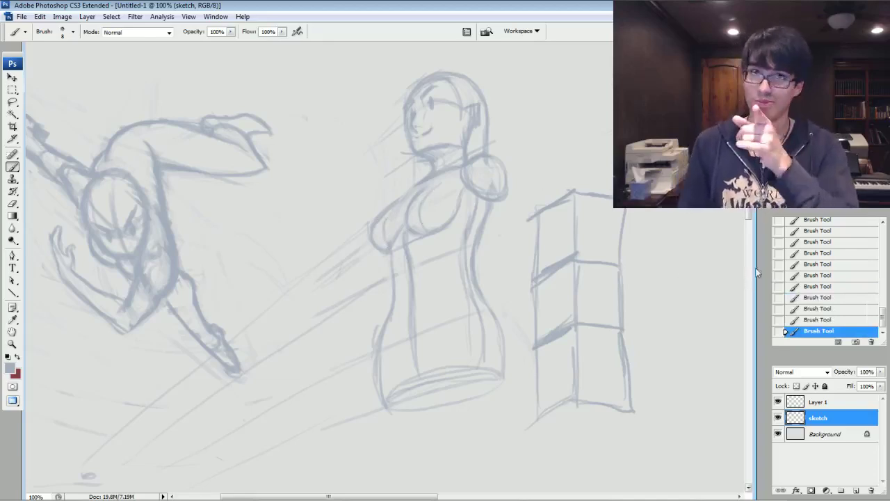
# Step: Roll back the latest strokes, restate the line between the chest forms, and lighten the far chest's upper outline
pyautogui.click(824, 276)
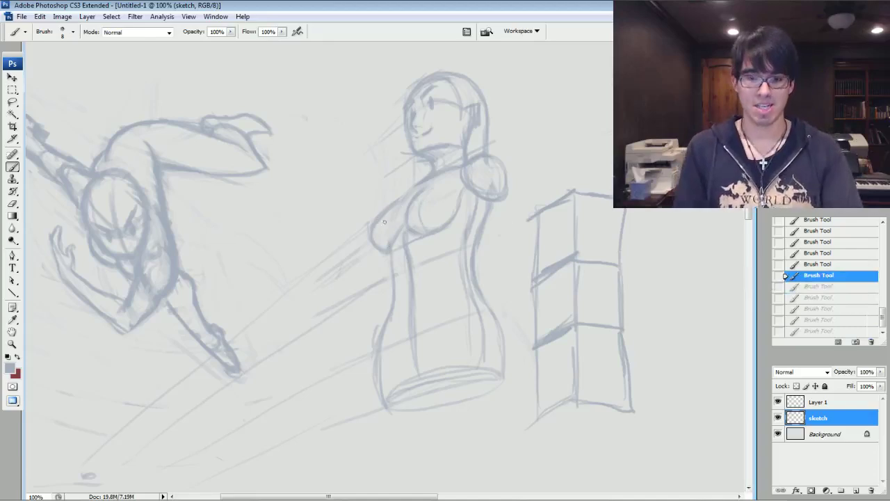
pyautogui.click(405, 197)
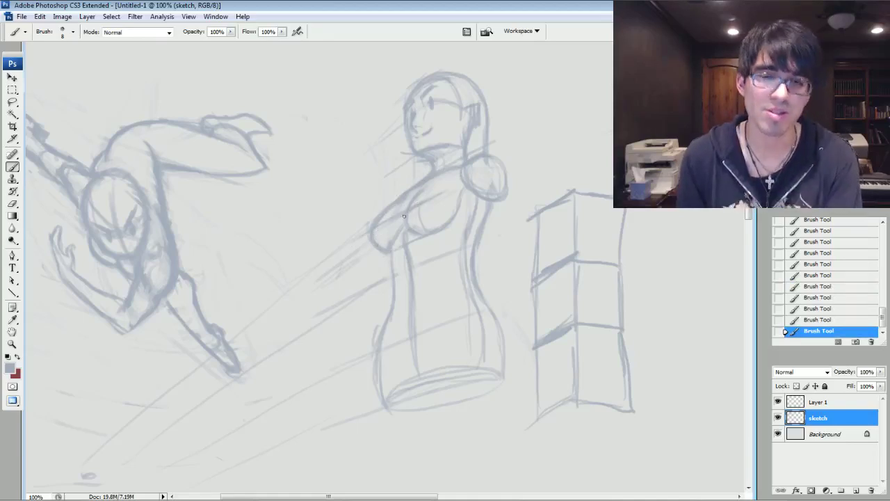
pyautogui.press('e')
pyautogui.moveTo(384, 207); pyautogui.dragTo(374, 215)
pyautogui.moveTo(387, 207); pyautogui.dragTo(369, 242)
pyautogui.moveTo(413, 190)
pyautogui.mouseDown()
pyautogui.moveTo(395, 204)
pyautogui.moveTo(407, 179)
pyautogui.mouseUp()
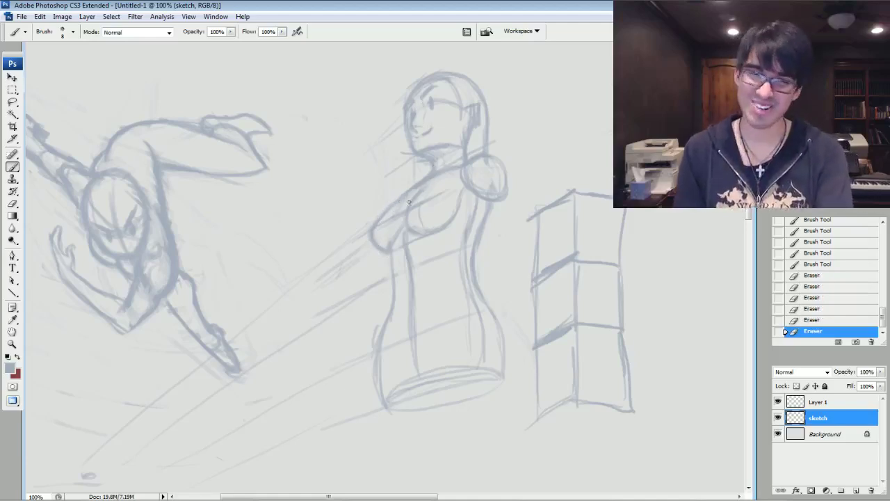
# Step: Redraw the far chest outline and the short center line running down between the chest forms
pyautogui.moveTo(373, 230)
pyautogui.mouseDown()
pyautogui.moveTo(386, 251)
pyautogui.moveTo(391, 210)
pyautogui.mouseUp()
pyautogui.moveTo(374, 235); pyautogui.dragTo(389, 251)
pyautogui.moveTo(406, 213); pyautogui.dragTo(407, 240)
pyautogui.moveTo(405, 238)
pyautogui.mouseDown()
pyautogui.moveTo(410, 262)
pyautogui.moveTo(393, 270)
pyautogui.moveTo(410, 254)
pyautogui.mouseUp()
pyautogui.moveTo(411, 243); pyautogui.dragTo(406, 246)
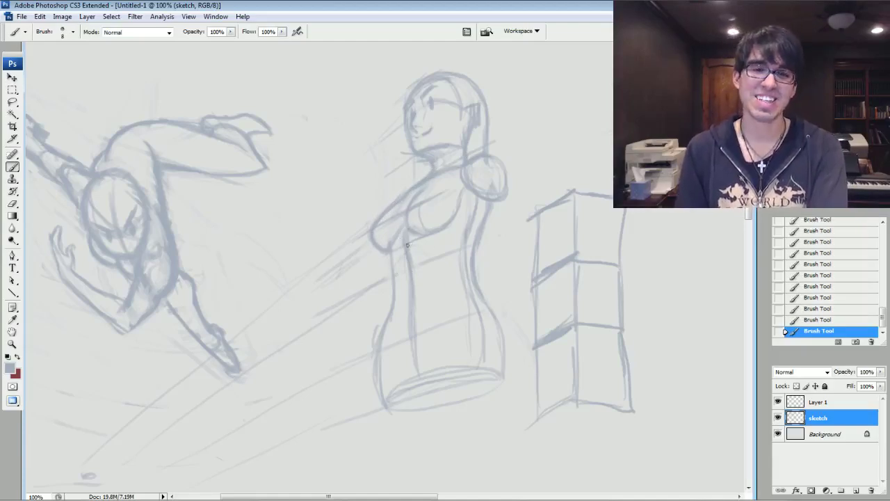
# Step: Erase the heavy center line below the chest and redraw it as a softer curve down the abdomen
pyautogui.press('e')
pyautogui.moveTo(407, 256)
pyautogui.mouseDown()
pyautogui.moveTo(416, 243)
pyautogui.moveTo(400, 233)
pyautogui.mouseUp()
pyautogui.moveTo(404, 276); pyautogui.dragTo(407, 288)
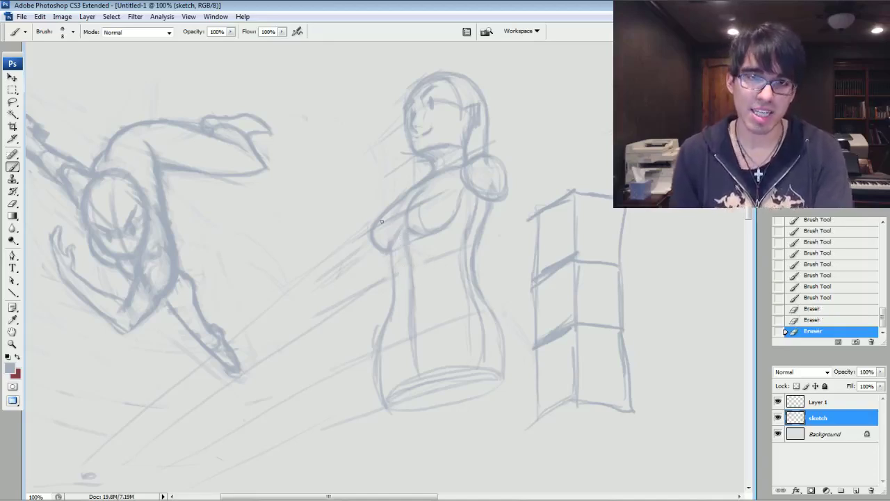
pyautogui.moveTo(406, 245); pyautogui.dragTo(410, 273)
pyautogui.moveTo(408, 240); pyautogui.dragTo(412, 299)
pyautogui.moveTo(410, 274); pyautogui.dragTo(414, 320)
pyautogui.moveTo(408, 243); pyautogui.dragTo(411, 279)
pyautogui.moveTo(410, 261); pyautogui.dragTo(413, 306)
pyautogui.moveTo(408, 233); pyautogui.dragTo(409, 259)
pyautogui.moveTo(407, 212)
pyautogui.mouseDown()
pyautogui.moveTo(409, 243)
pyautogui.moveTo(405, 230)
pyautogui.mouseUp()
# Step: Restate the front waist contour down to the hip, then lighten the abdomen's center line and accent its middle
pyautogui.moveTo(412, 243); pyautogui.dragTo(393, 280)
pyautogui.moveTo(391, 263); pyautogui.dragTo(394, 295)
pyautogui.moveTo(395, 279)
pyautogui.mouseDown()
pyautogui.moveTo(389, 306)
pyautogui.moveTo(384, 249)
pyautogui.moveTo(381, 330)
pyautogui.mouseUp()
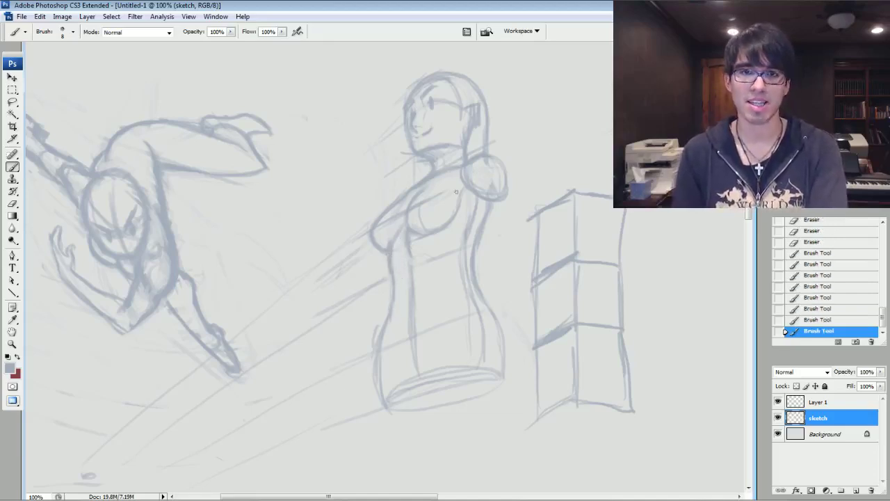
pyautogui.moveTo(410, 269); pyautogui.dragTo(414, 366)
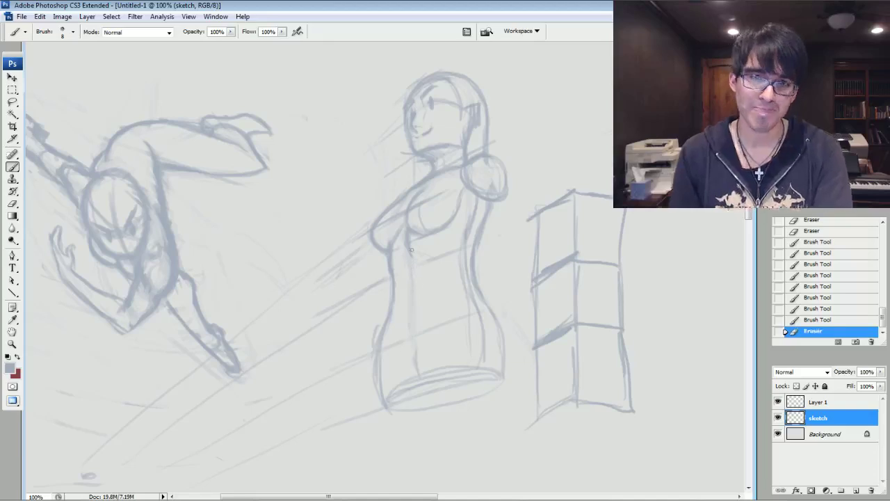
pyautogui.moveTo(413, 291); pyautogui.dragTo(413, 300)
pyautogui.moveTo(413, 298); pyautogui.dragTo(416, 318)
# Step: Clean up stray lines along the back hip, behind the neck and under the chin with the eraser
pyautogui.moveTo(479, 300); pyautogui.dragTo(501, 369)
pyautogui.moveTo(472, 162); pyautogui.dragTo(492, 148)
pyautogui.moveTo(410, 128)
pyautogui.mouseDown()
pyautogui.moveTo(411, 155)
pyautogui.moveTo(416, 149)
pyautogui.mouseUp()
pyautogui.moveTo(410, 140); pyautogui.dragTo(420, 153)
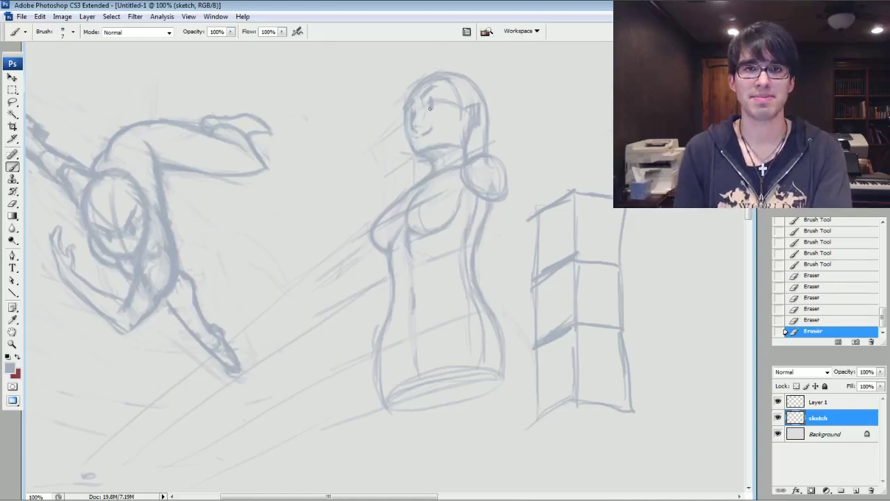
# Step: Add a small cheek mark to the face and refine the slope of the upper chest below the neck
pyautogui.moveTo(436, 112); pyautogui.dragTo(436, 115)
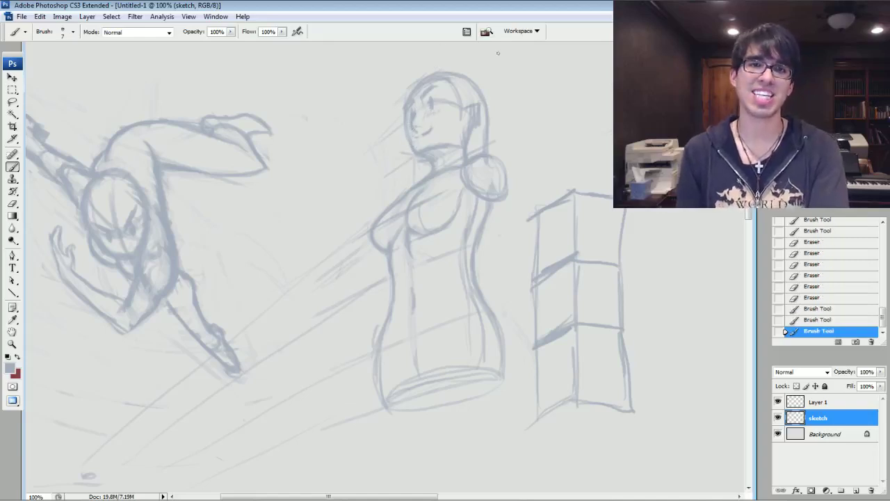
pyautogui.moveTo(427, 179)
pyautogui.mouseDown()
pyautogui.moveTo(401, 196)
pyautogui.moveTo(407, 191)
pyautogui.mouseUp()
pyautogui.moveTo(414, 190); pyautogui.dragTo(414, 184)
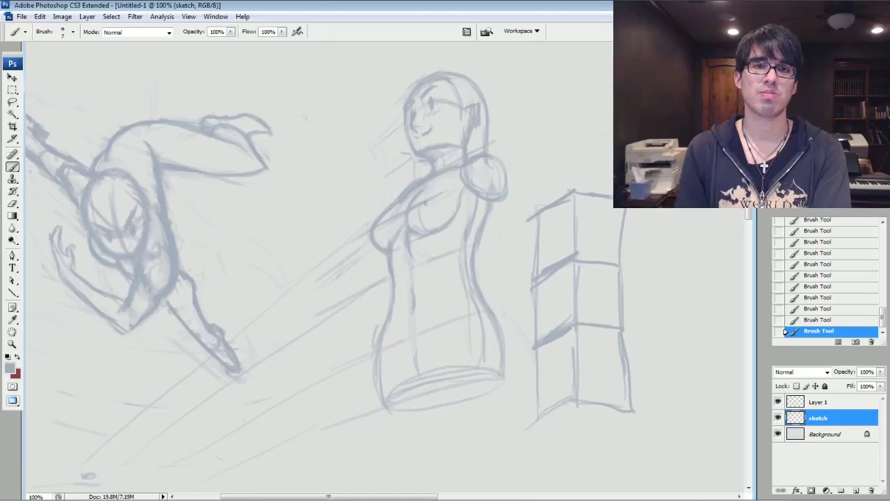
pyautogui.moveTo(420, 187)
pyautogui.mouseDown()
pyautogui.moveTo(409, 191)
pyautogui.moveTo(409, 181)
pyautogui.moveTo(423, 180)
pyautogui.mouseUp()
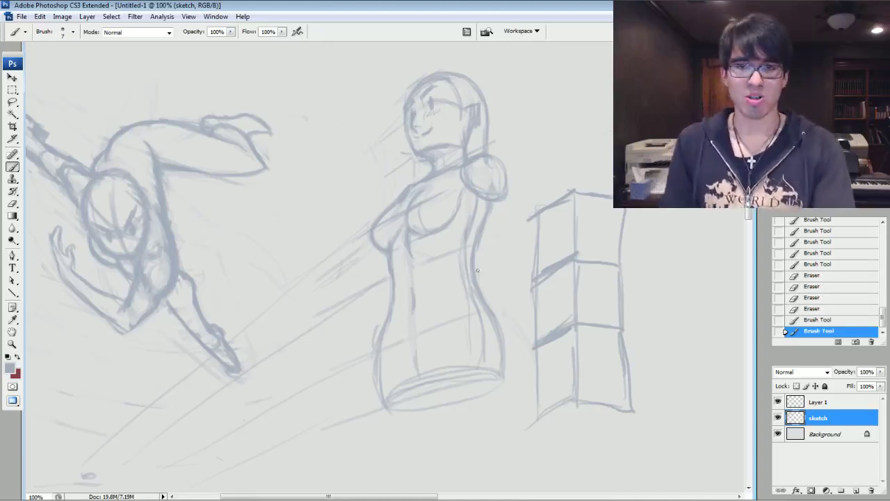
# Step: Reinforce the back hip contour and sketch the hip bone crease on the torso's side with a 10-pixel brush
pyautogui.moveTo(498, 383); pyautogui.dragTo(502, 379)
pyautogui.moveTo(430, 381); pyautogui.dragTo(449, 362)
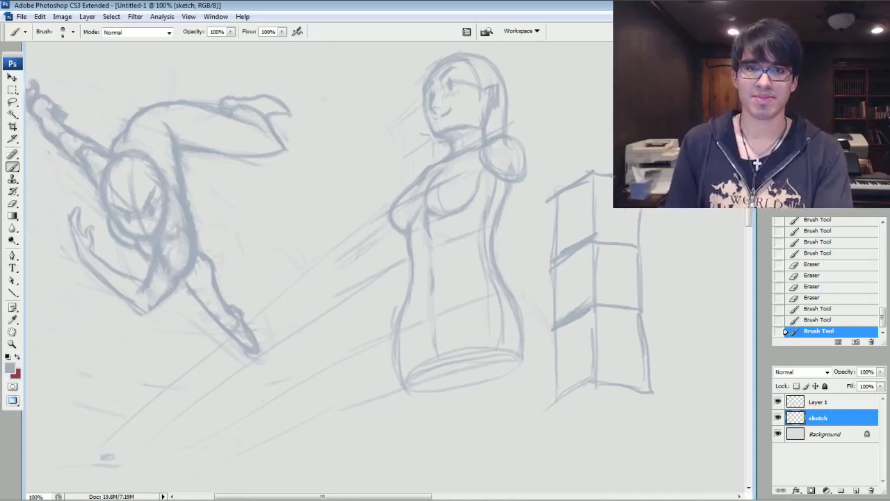
pyautogui.press(']')
pyautogui.press(']')
pyautogui.moveTo(506, 284); pyautogui.dragTo(517, 311)
pyautogui.moveTo(495, 269)
pyautogui.mouseDown()
pyautogui.moveTo(513, 299)
pyautogui.moveTo(470, 311)
pyautogui.mouseUp()
pyautogui.press('[')
pyautogui.moveTo(467, 281); pyautogui.dragTo(471, 310)
pyautogui.moveTo(471, 299); pyautogui.dragTo(470, 314)
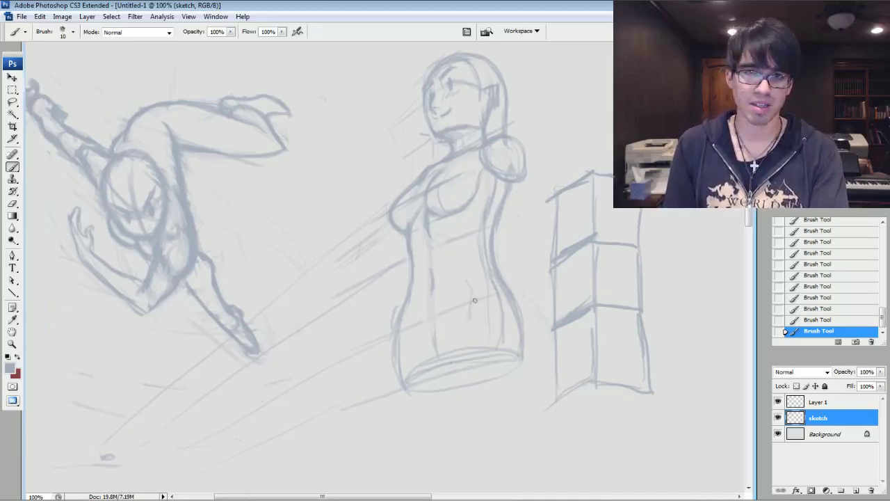
pyautogui.moveTo(469, 281)
pyautogui.mouseDown()
pyautogui.moveTo(474, 301)
pyautogui.moveTo(472, 274)
pyautogui.mouseUp()
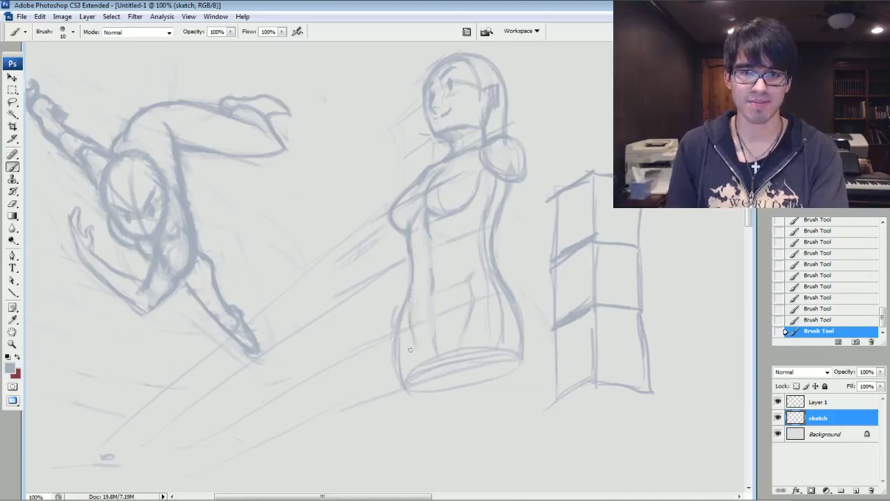
# Step: Extend the hip crease and back contour downward as thigh lines, then erase part of the pelvis ellipse
pyautogui.moveTo(466, 324); pyautogui.dragTo(443, 429)
pyautogui.moveTo(523, 344); pyautogui.dragTo(502, 421)
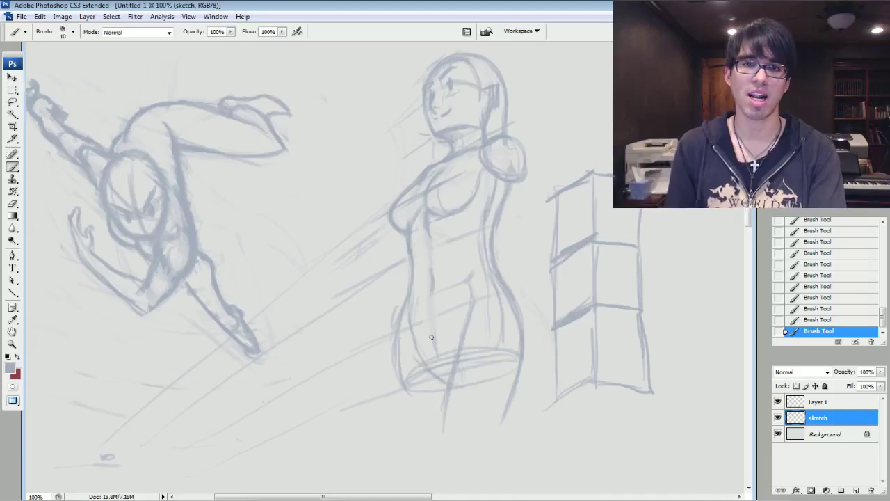
pyautogui.moveTo(436, 346); pyautogui.dragTo(436, 353)
pyautogui.moveTo(433, 329); pyautogui.dragTo(449, 356)
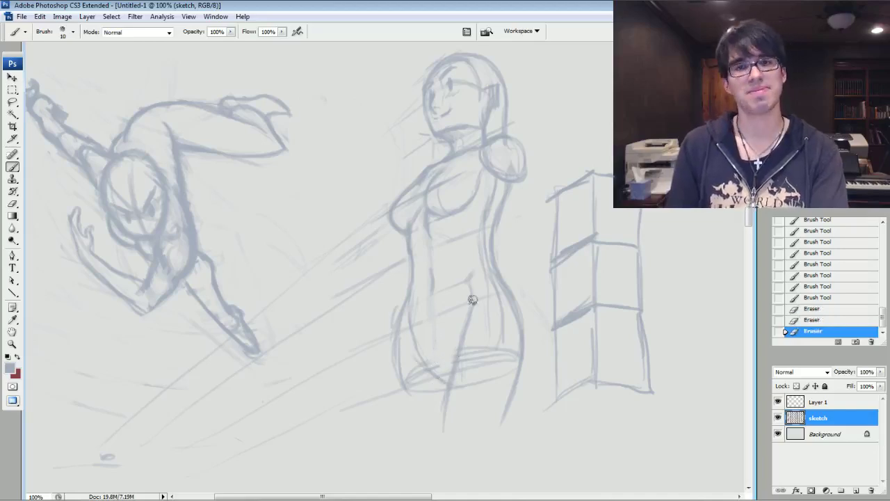
# Step: Draw the front thigh contour down from the hip, clear the old hip outline, and blend the contour into the waist
pyautogui.moveTo(403, 397)
pyautogui.mouseDown()
pyautogui.moveTo(399, 362)
pyautogui.moveTo(403, 384)
pyautogui.mouseUp()
pyautogui.moveTo(396, 353); pyautogui.dragTo(401, 383)
pyautogui.moveTo(398, 362); pyautogui.dragTo(395, 420)
pyautogui.moveTo(400, 391); pyautogui.dragTo(393, 453)
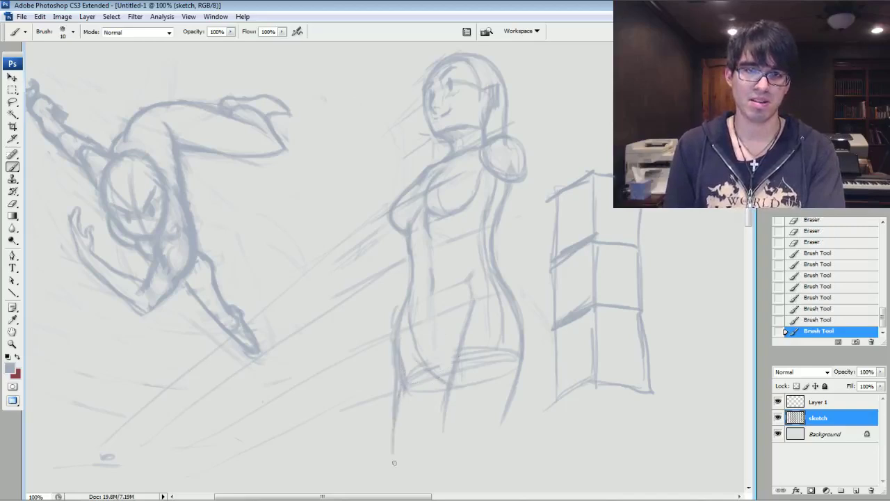
pyautogui.moveTo(415, 387); pyautogui.dragTo(408, 370)
pyautogui.moveTo(394, 356); pyautogui.dragTo(389, 317)
pyautogui.moveTo(399, 382); pyautogui.dragTo(402, 344)
pyautogui.moveTo(405, 361); pyautogui.dragTo(413, 276)
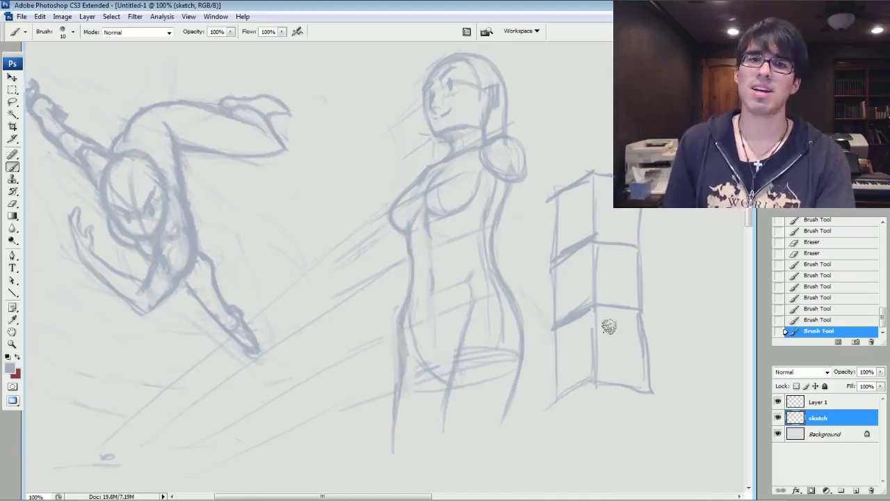
# Step: Erase the leftover curve inside the front of the pelvis and redraw the lower abdomen's edge with thinner strokes
pyautogui.moveTo(423, 348); pyautogui.dragTo(423, 390)
pyautogui.moveTo(415, 329); pyautogui.dragTo(424, 363)
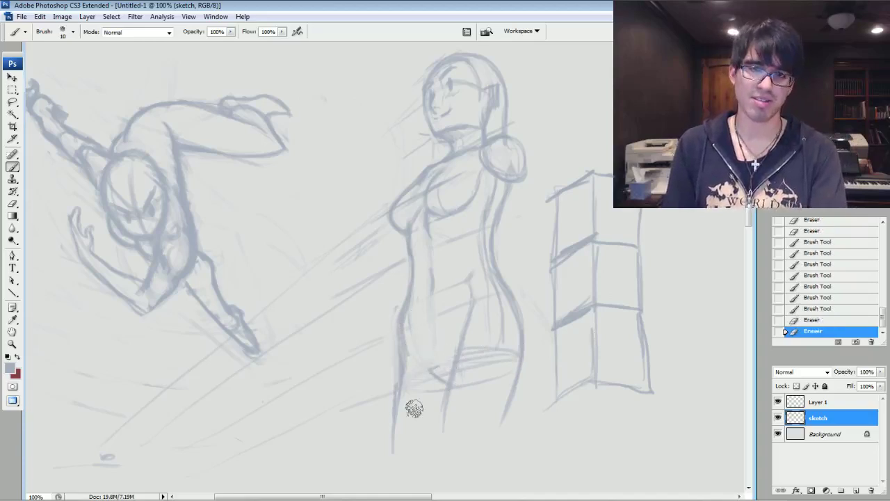
pyautogui.moveTo(413, 303); pyautogui.dragTo(418, 334)
pyautogui.moveTo(415, 318); pyautogui.dragTo(424, 357)
pyautogui.moveTo(414, 300); pyautogui.dragTo(420, 336)
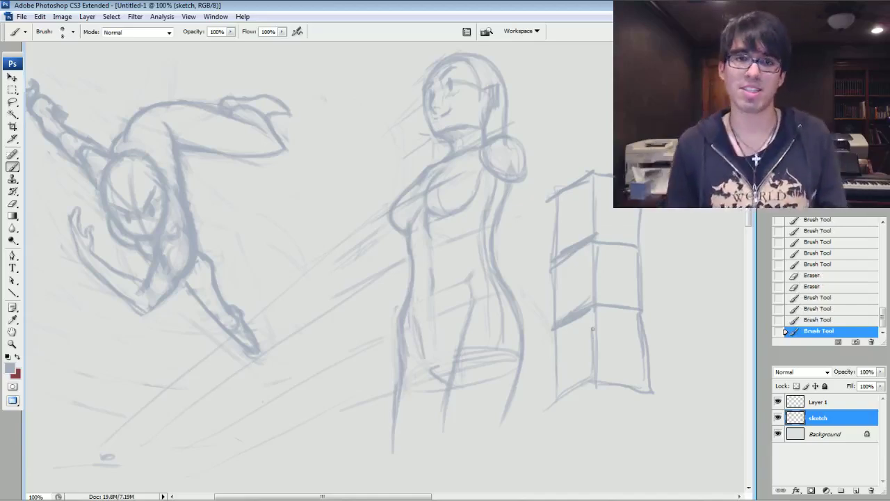
# Step: Draw slanted perspective guide lines from the figure's hips toward the lower-left vanishing point
pyautogui.moveTo(424, 278); pyautogui.dragTo(461, 288)
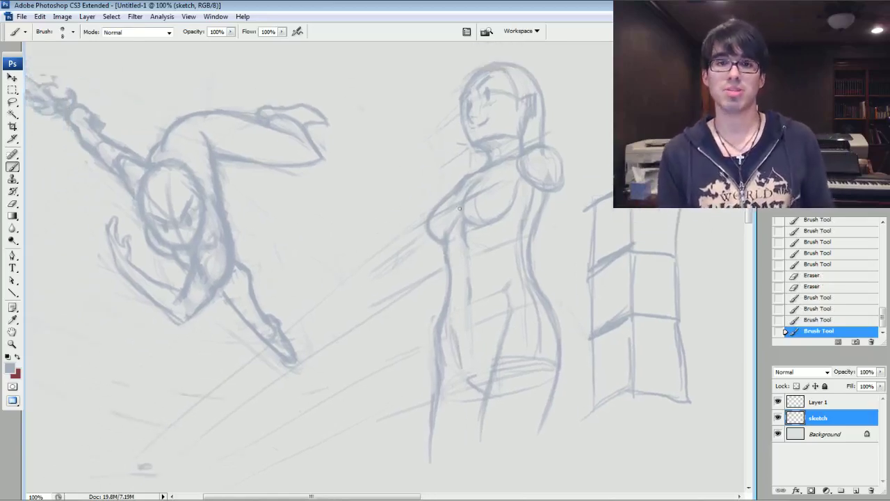
pyautogui.moveTo(493, 296)
pyautogui.mouseDown()
pyautogui.moveTo(523, 279)
pyautogui.moveTo(418, 334)
pyautogui.moveTo(343, 393)
pyautogui.mouseUp()
pyautogui.moveTo(375, 357); pyautogui.dragTo(435, 322)
pyautogui.moveTo(450, 313); pyautogui.dragTo(487, 296)
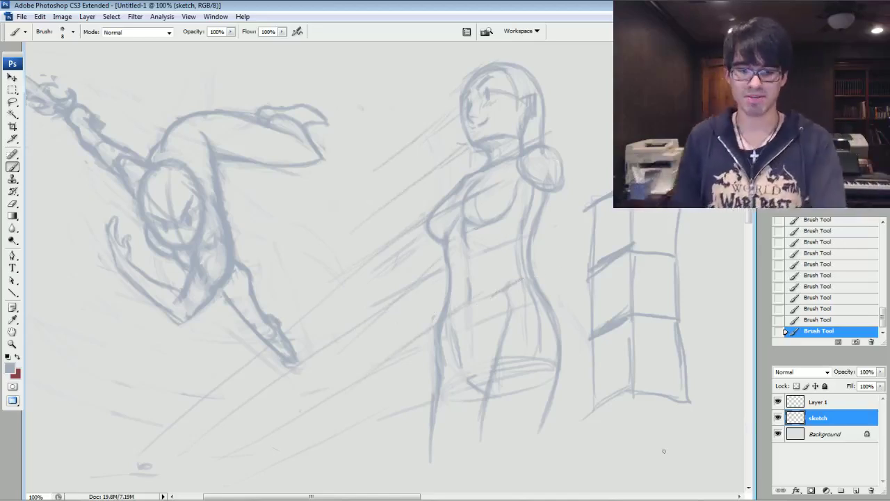
# Step: Lighten the guide lines in front of the torso and erase the vanishing-point mark and its nearby lines
pyautogui.moveTo(352, 264); pyautogui.dragTo(431, 214)
pyautogui.moveTo(417, 309); pyautogui.dragTo(436, 282)
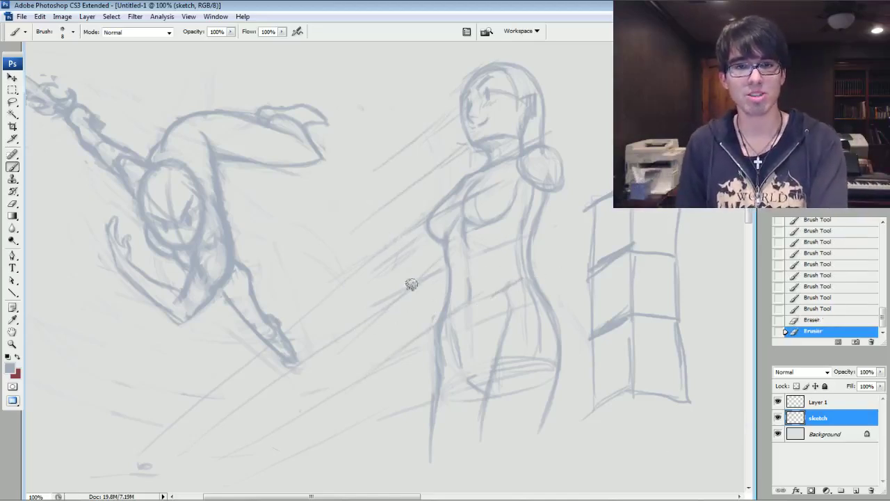
pyautogui.moveTo(415, 246); pyautogui.dragTo(359, 296)
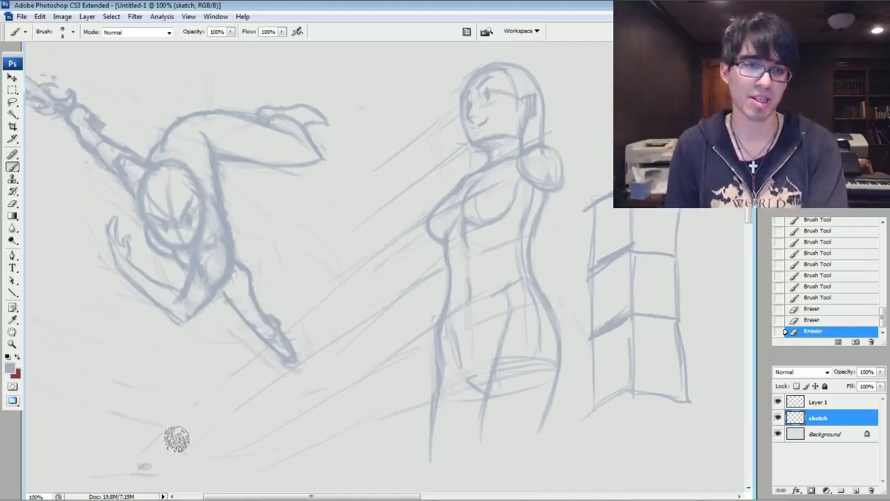
pyautogui.moveTo(177, 439); pyautogui.dragTo(277, 464)
pyautogui.moveTo(278, 500)
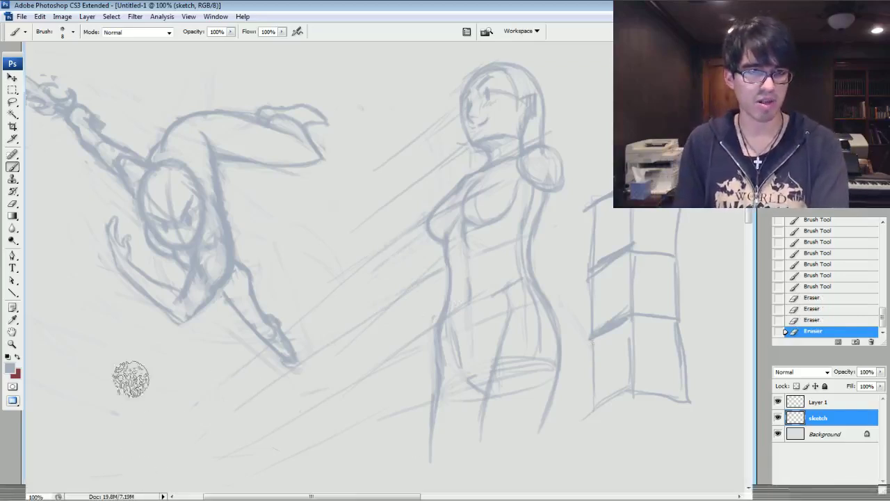
# Step: Erase the guide-line remnants below the foreshortened character and clear the female figure's pelvis and thigh lines
pyautogui.moveTo(258, 366); pyautogui.dragTo(296, 364)
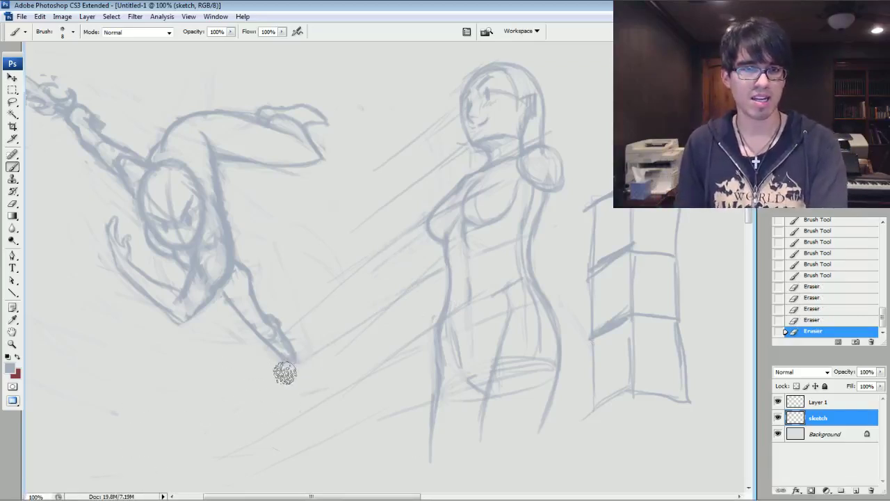
pyautogui.moveTo(296, 456); pyautogui.dragTo(359, 419)
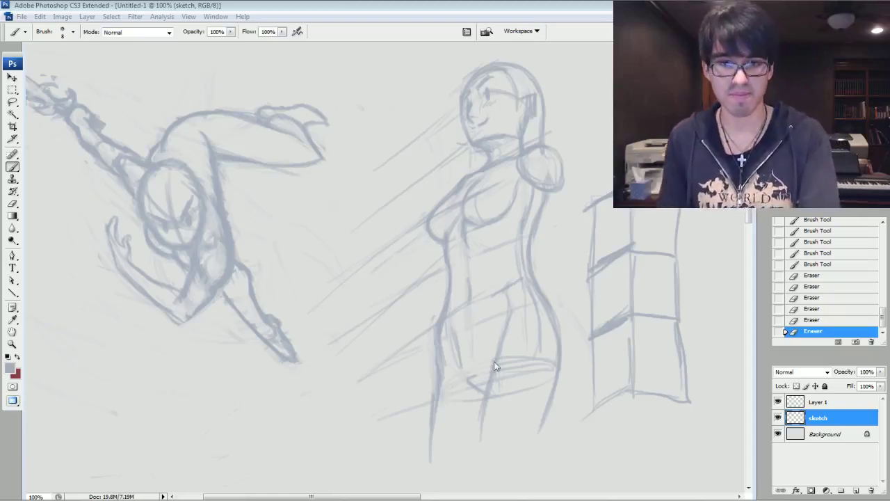
pyautogui.click(474, 378)
pyautogui.moveTo(493, 374)
pyautogui.mouseDown()
pyautogui.moveTo(538, 353)
pyautogui.moveTo(515, 421)
pyautogui.moveTo(534, 393)
pyautogui.moveTo(436, 448)
pyautogui.moveTo(465, 406)
pyautogui.moveTo(418, 402)
pyautogui.moveTo(427, 372)
pyautogui.moveTo(413, 332)
pyautogui.moveTo(419, 323)
pyautogui.moveTo(420, 338)
pyautogui.moveTo(441, 343)
pyautogui.moveTo(465, 374)
pyautogui.moveTo(501, 337)
pyautogui.moveTo(494, 376)
pyautogui.moveTo(507, 337)
pyautogui.moveTo(489, 370)
pyautogui.moveTo(515, 315)
pyautogui.mouseUp()
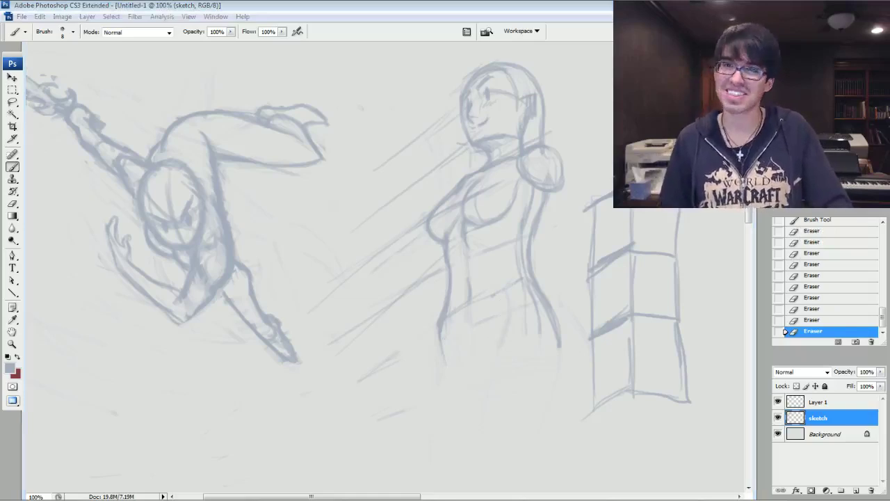
pyautogui.hotkey('alt', 'Tab')
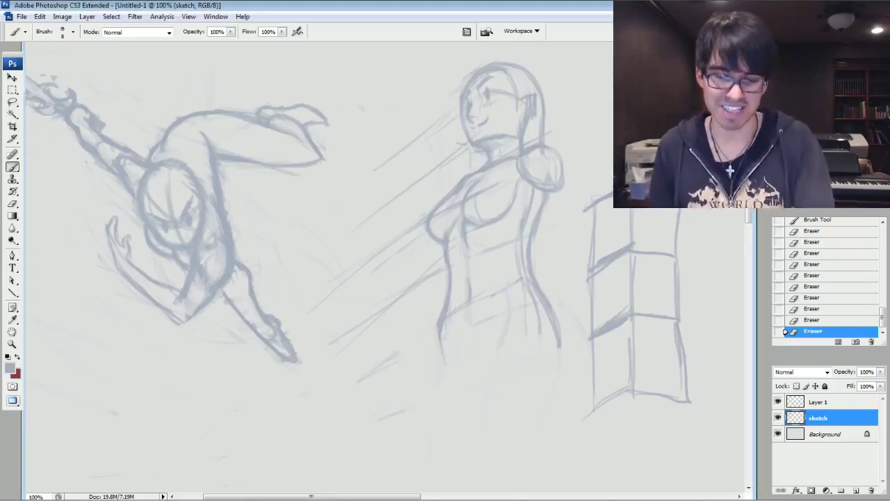
# Step: Resketch the female figure's hip and thigh contours with light strokes and erase stray marks between them
pyautogui.moveTo(449, 357); pyautogui.dragTo(452, 364)
pyautogui.moveTo(453, 367); pyautogui.dragTo(456, 376)
pyautogui.moveTo(506, 329); pyautogui.dragTo(502, 344)
pyautogui.moveTo(503, 338); pyautogui.dragTo(499, 354)
pyautogui.moveTo(500, 348); pyautogui.dragTo(495, 381)
pyautogui.moveTo(496, 370); pyautogui.dragTo(493, 391)
pyautogui.moveTo(497, 353); pyautogui.dragTo(493, 408)
pyautogui.press(']')
pyautogui.moveTo(560, 342); pyautogui.dragTo(541, 421)
pyautogui.moveTo(511, 340); pyautogui.dragTo(541, 351)
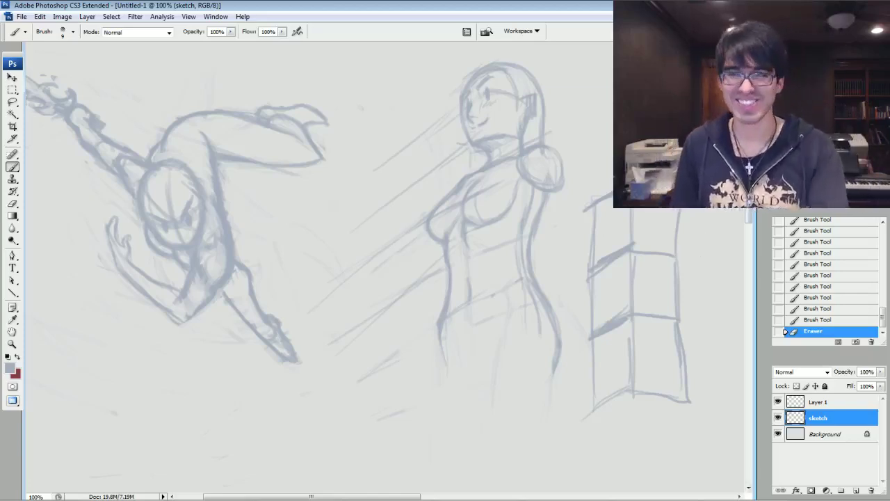
# Step: Refine the contours of the foreshortened character's lower extended arm and touch up the underside of the leg
pyautogui.moveTo(418, 264); pyautogui.dragTo(502, 273)
pyautogui.moveTo(417, 264); pyautogui.dragTo(417, 272)
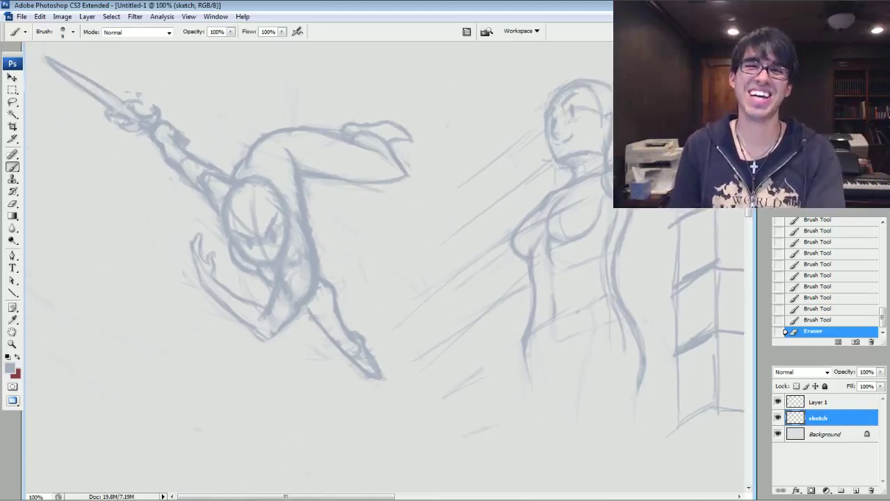
pyautogui.moveTo(331, 299); pyautogui.dragTo(347, 327)
pyautogui.moveTo(310, 314); pyautogui.dragTo(325, 332)
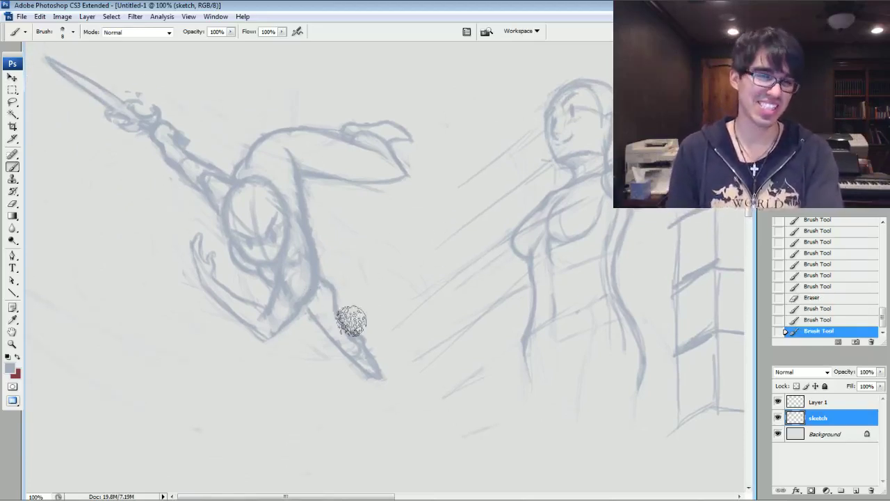
pyautogui.moveTo(345, 299)
pyautogui.mouseDown()
pyautogui.moveTo(352, 294)
pyautogui.moveTo(346, 327)
pyautogui.mouseUp()
pyautogui.moveTo(324, 284)
pyautogui.mouseDown()
pyautogui.moveTo(338, 308)
pyautogui.moveTo(329, 282)
pyautogui.mouseUp()
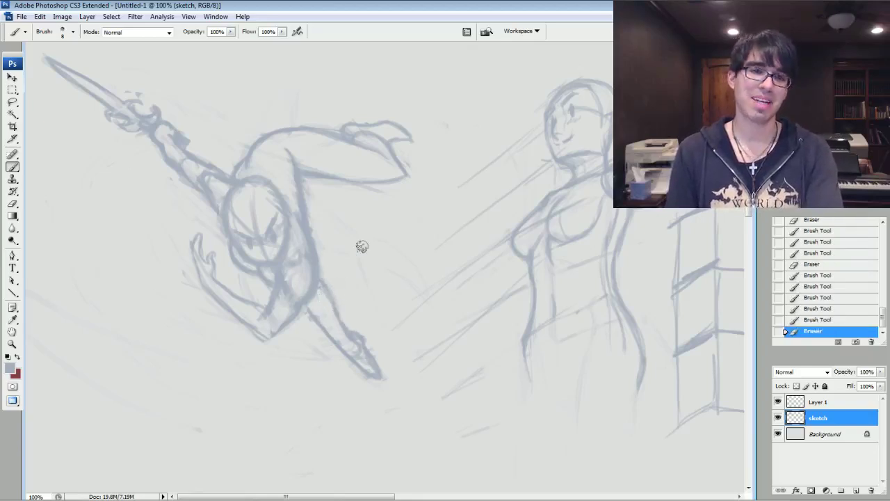
pyautogui.moveTo(342, 324); pyautogui.dragTo(349, 334)
pyautogui.moveTo(350, 333); pyautogui.dragTo(362, 348)
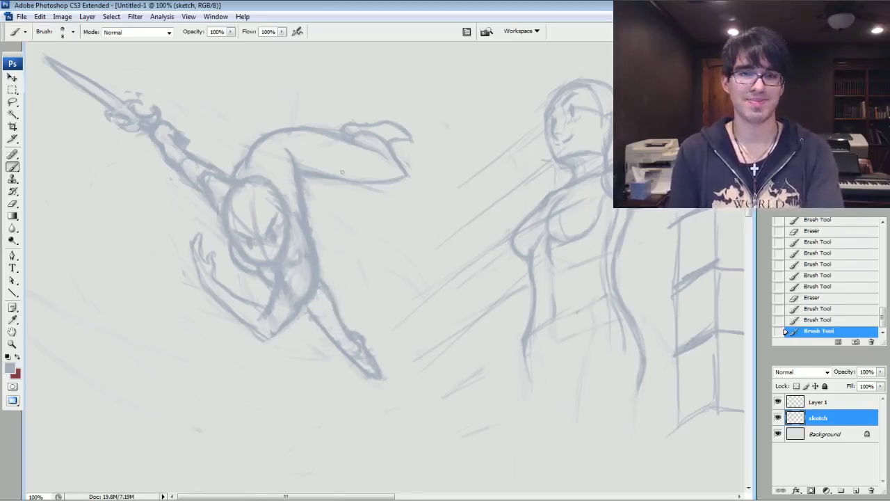
pyautogui.moveTo(326, 177)
pyautogui.mouseDown()
pyautogui.moveTo(310, 172)
pyautogui.moveTo(366, 181)
pyautogui.moveTo(346, 180)
pyautogui.mouseUp()
# Step: Extend the female figure's back hip line and draw the front thigh contour downward with a larger brush
pyautogui.press(']')
pyautogui.moveTo(638, 394); pyautogui.dragTo(635, 413)
pyautogui.moveTo(679, 224); pyautogui.dragTo(678, 271)
pyautogui.moveTo(582, 321); pyautogui.dragTo(535, 207)
pyautogui.press(']')
pyautogui.press(']')
pyautogui.moveTo(479, 262)
pyautogui.mouseDown()
pyautogui.moveTo(486, 285)
pyautogui.moveTo(482, 273)
pyautogui.moveTo(474, 276)
pyautogui.moveTo(472, 323)
pyautogui.mouseUp()
pyautogui.press('[')
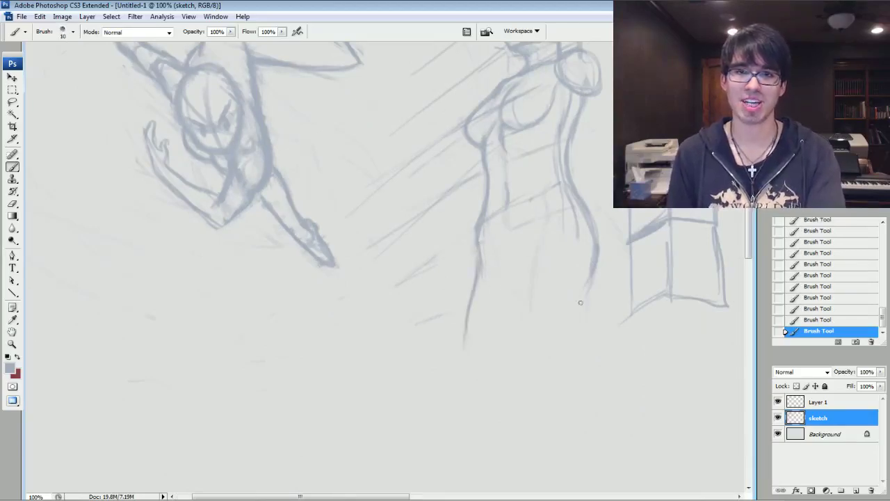
# Step: Draw the female figure's inner thigh, pelvis curve and waistline, and erase the lines below the waistline with a larger eraser
pyautogui.moveTo(540, 271); pyautogui.dragTo(502, 336)
pyautogui.press(']')
pyautogui.moveTo(506, 285)
pyautogui.mouseDown()
pyautogui.moveTo(493, 333)
pyautogui.moveTo(500, 310)
pyautogui.moveTo(492, 409)
pyautogui.mouseUp()
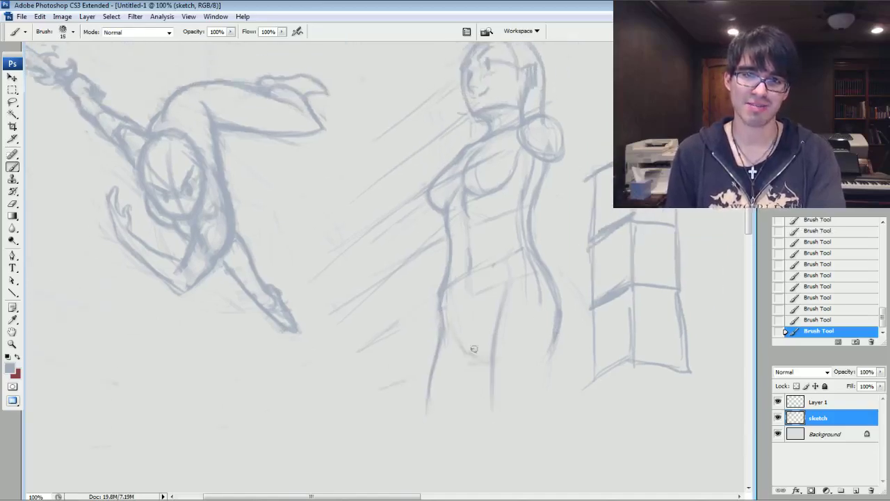
pyautogui.moveTo(551, 383)
pyautogui.mouseDown()
pyautogui.moveTo(552, 347)
pyautogui.moveTo(546, 400)
pyautogui.mouseUp()
pyautogui.moveTo(445, 291); pyautogui.dragTo(531, 258)
pyautogui.moveTo(498, 382)
pyautogui.mouseDown()
pyautogui.moveTo(558, 368)
pyautogui.moveTo(487, 383)
pyautogui.moveTo(496, 361)
pyautogui.moveTo(455, 344)
pyautogui.moveTo(452, 330)
pyautogui.moveTo(494, 352)
pyautogui.mouseUp()
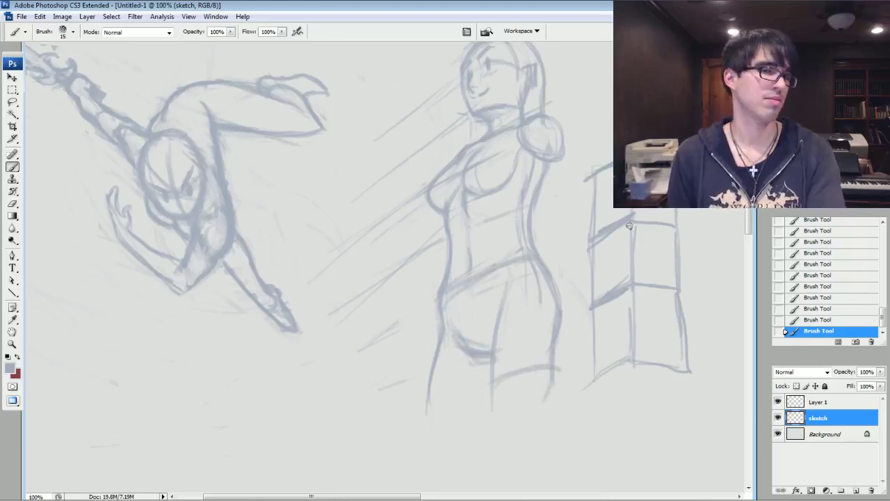
pyautogui.press(']')
pyautogui.moveTo(473, 303)
pyautogui.mouseDown()
pyautogui.moveTo(484, 299)
pyautogui.moveTo(469, 410)
pyautogui.moveTo(555, 348)
pyautogui.moveTo(549, 391)
pyautogui.moveTo(429, 399)
pyautogui.mouseUp()
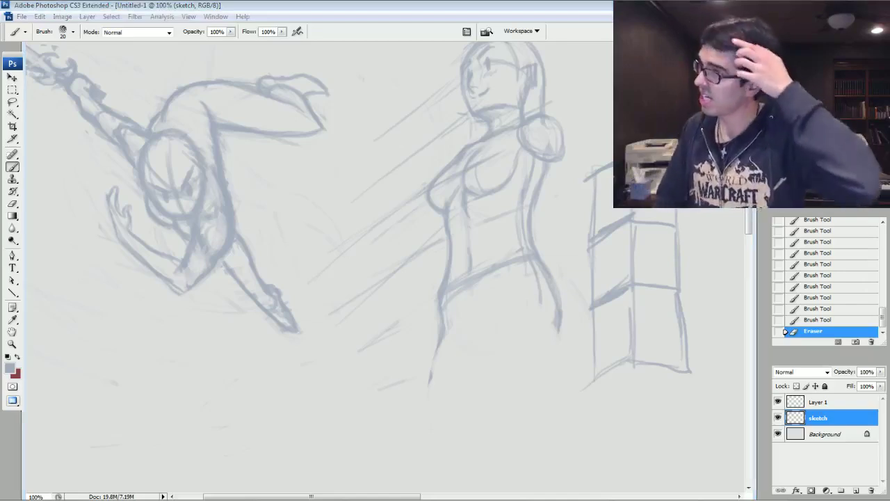
# Step: Hide and show the sketch layer to check what it contains
pyautogui.moveTo(382, 243)
pyautogui.mouseDown()
pyautogui.moveTo(325, 279)
pyautogui.moveTo(363, 271)
pyautogui.moveTo(345, 261)
pyautogui.moveTo(373, 262)
pyautogui.mouseUp()
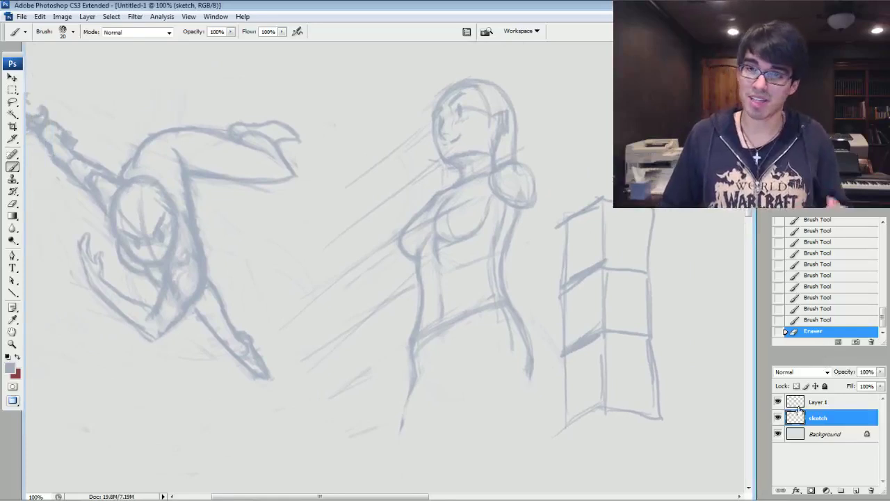
pyautogui.click(778, 417)
pyautogui.click(777, 417)
pyautogui.click(777, 417)
pyautogui.click(778, 417)
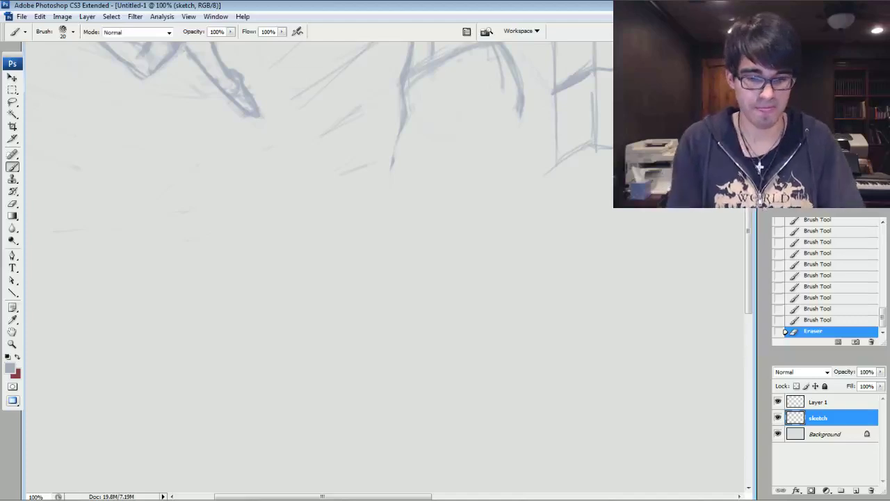
# Step: Create a new layer and draw a rectangular picture frame with a smaller brush in the empty area below the figures
pyautogui.hotkey('ctrl', 'shift', 'n')
pyautogui.press('Return')
pyautogui.press('[')
pyautogui.press('[')
pyautogui.press('[')
pyautogui.moveTo(163, 367)
pyautogui.mouseDown()
pyautogui.moveTo(394, 360)
pyautogui.moveTo(389, 218)
pyautogui.moveTo(153, 210)
pyautogui.moveTo(160, 361)
pyautogui.moveTo(393, 360)
pyautogui.mouseUp()
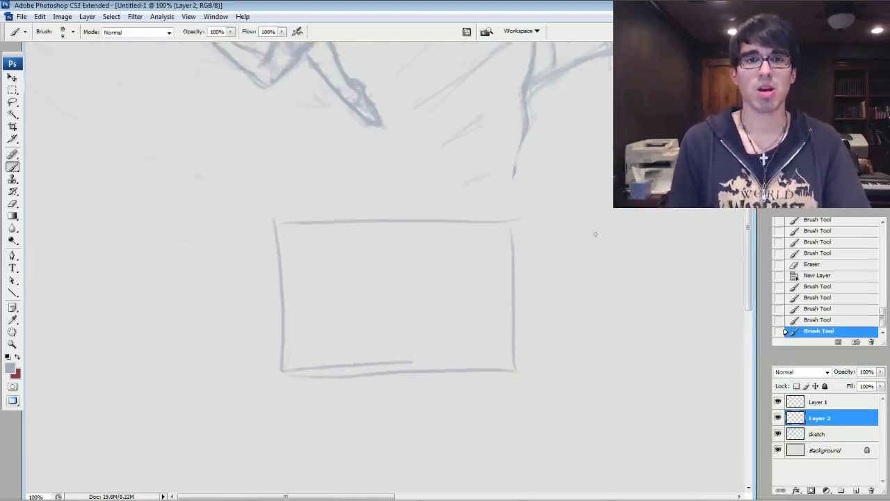
# Step: Divide the frame into a rule-of-thirds grid with two vertical and two horizontal lines
pyautogui.hotkey('ctrl', '+')
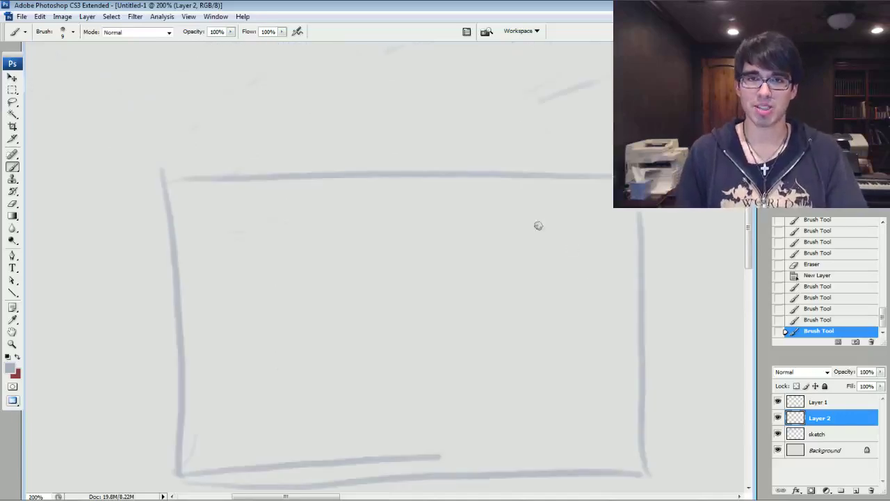
pyautogui.moveTo(619, 280); pyautogui.dragTo(638, 205)
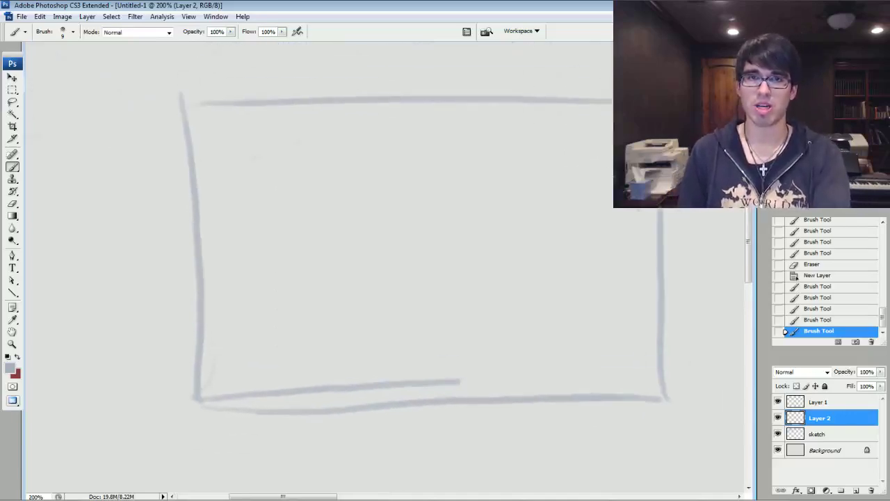
pyautogui.moveTo(512, 61); pyautogui.dragTo(532, 375)
pyautogui.moveTo(331, 80); pyautogui.dragTo(333, 410)
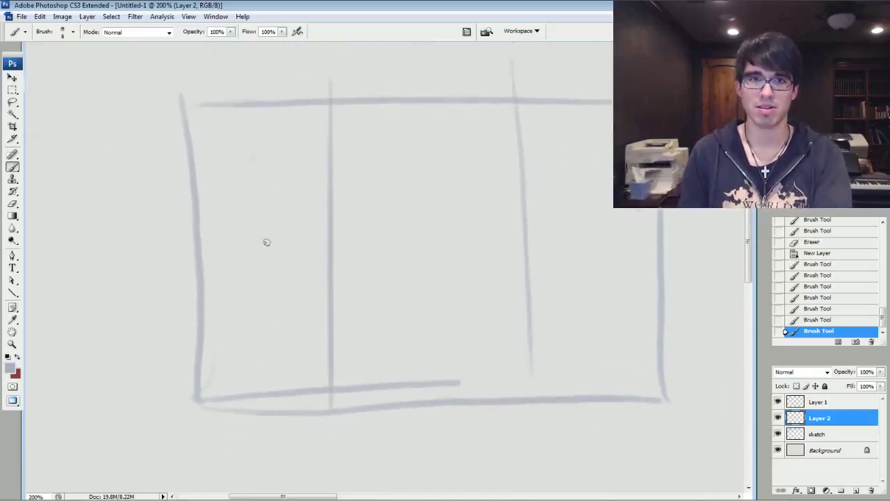
pyautogui.moveTo(145, 181); pyautogui.dragTo(626, 170)
pyautogui.moveTo(155, 321); pyautogui.dragTo(696, 298)
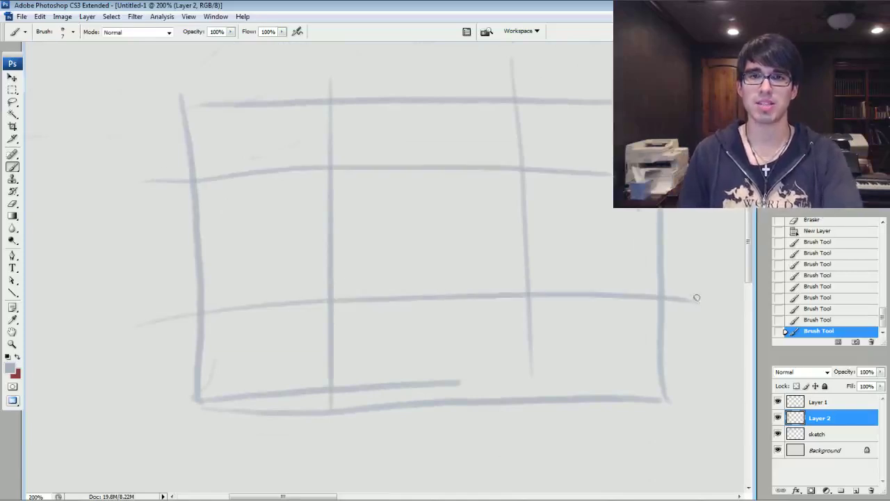
pyautogui.moveTo(582, 176); pyautogui.dragTo(606, 170)
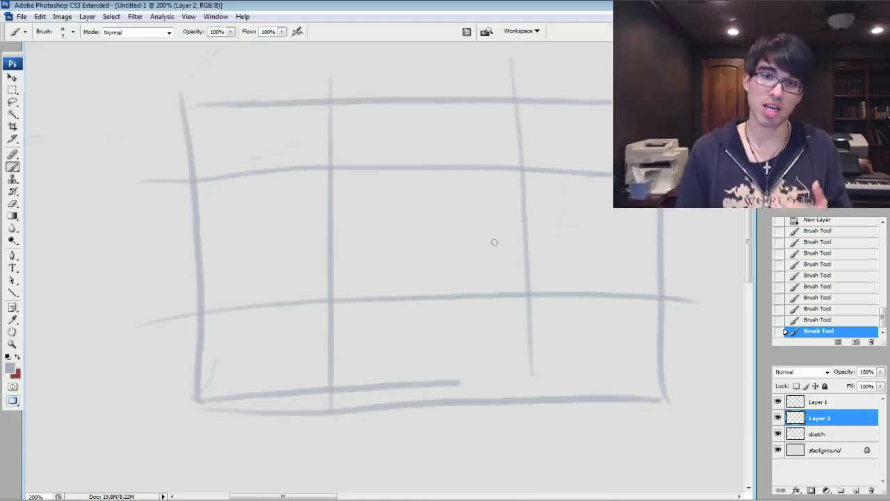
# Step: Sketch an oval subject on the right vertical third and loose landscape scribbles across the left of the frame
pyautogui.moveTo(509, 308)
pyautogui.mouseDown()
pyautogui.moveTo(493, 244)
pyautogui.moveTo(511, 317)
pyautogui.moveTo(537, 334)
pyautogui.mouseUp()
pyautogui.moveTo(478, 242)
pyautogui.mouseDown()
pyautogui.moveTo(552, 301)
pyautogui.moveTo(559, 222)
pyautogui.mouseUp()
pyautogui.moveTo(456, 230)
pyautogui.mouseDown()
pyautogui.moveTo(399, 265)
pyautogui.moveTo(193, 287)
pyautogui.moveTo(482, 228)
pyautogui.mouseUp()
pyautogui.moveTo(252, 266)
pyautogui.mouseDown()
pyautogui.moveTo(340, 172)
pyautogui.moveTo(352, 220)
pyautogui.mouseUp()
pyautogui.moveTo(268, 181); pyautogui.dragTo(327, 206)
pyautogui.moveTo(250, 157)
pyautogui.mouseDown()
pyautogui.moveTo(362, 138)
pyautogui.moveTo(379, 292)
pyautogui.moveTo(567, 337)
pyautogui.moveTo(588, 322)
pyautogui.mouseUp()
pyautogui.moveTo(545, 129)
pyautogui.mouseDown()
pyautogui.moveTo(591, 208)
pyautogui.moveTo(558, 134)
pyautogui.moveTo(584, 171)
pyautogui.moveTo(509, 159)
pyautogui.mouseUp()
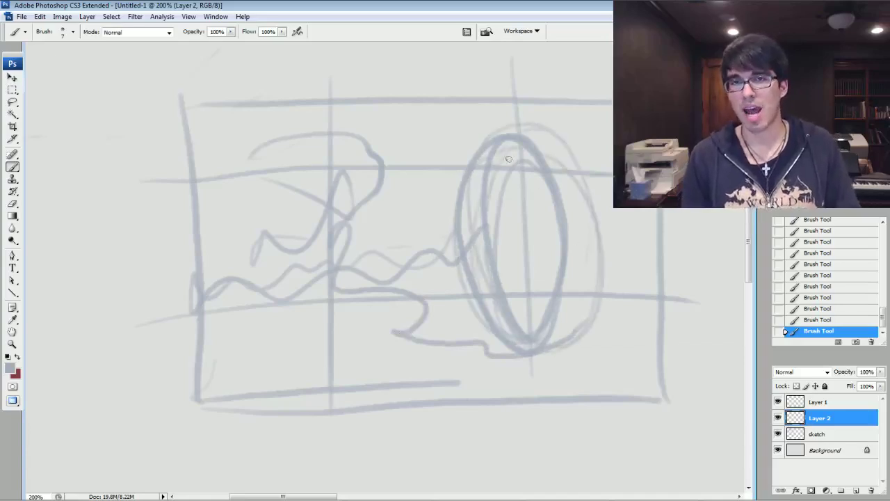
# Step: Develop the oval into a simple character with a round head, shoulders and body sides
pyautogui.moveTo(537, 349)
pyautogui.mouseDown()
pyautogui.moveTo(563, 358)
pyautogui.moveTo(562, 243)
pyautogui.moveTo(534, 157)
pyautogui.mouseUp()
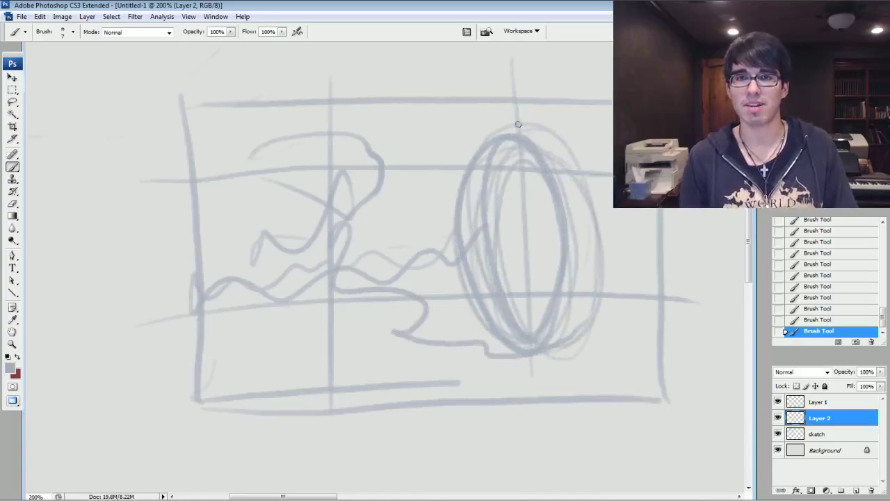
pyautogui.moveTo(498, 186)
pyautogui.mouseDown()
pyautogui.moveTo(544, 200)
pyautogui.moveTo(591, 347)
pyautogui.mouseUp()
pyautogui.moveTo(489, 186); pyautogui.dragTo(492, 397)
pyautogui.moveTo(598, 272); pyautogui.dragTo(576, 382)
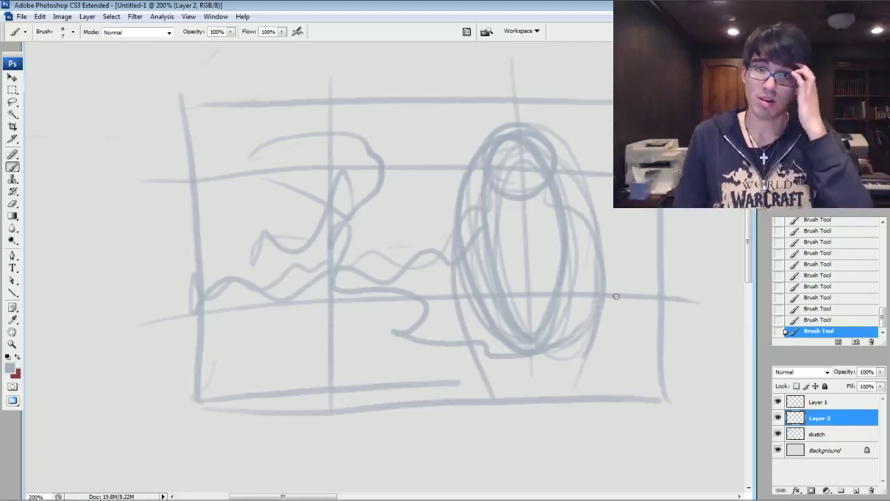
# Step: Erase the construction lines around the thumbnail character's head and shoulders and clean up overlapping strokes inside the frame
pyautogui.press('e')
pyautogui.moveTo(521, 153)
pyautogui.mouseDown()
pyautogui.moveTo(510, 159)
pyautogui.moveTo(530, 148)
pyautogui.mouseUp()
pyautogui.moveTo(480, 159); pyautogui.dragTo(473, 185)
pyautogui.moveTo(599, 203); pyautogui.dragTo(603, 220)
pyautogui.press('b')
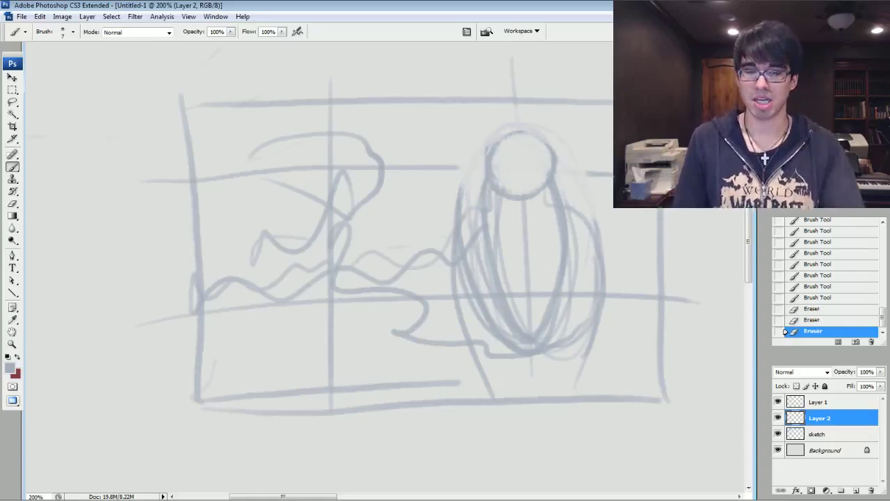
pyautogui.moveTo(454, 189); pyautogui.dragTo(458, 202)
pyautogui.moveTo(569, 198)
pyautogui.mouseDown()
pyautogui.moveTo(571, 181)
pyautogui.moveTo(570, 193)
pyautogui.moveTo(548, 212)
pyautogui.moveTo(304, 322)
pyautogui.moveTo(305, 404)
pyautogui.mouseUp()
pyautogui.press('b')
# Step: Review the whole canvas and compare Layer 2 and the sketch layer by hiding and showing each
pyautogui.hotkey('ctrl', '-')
pyautogui.hotkey('ctrl', '-')
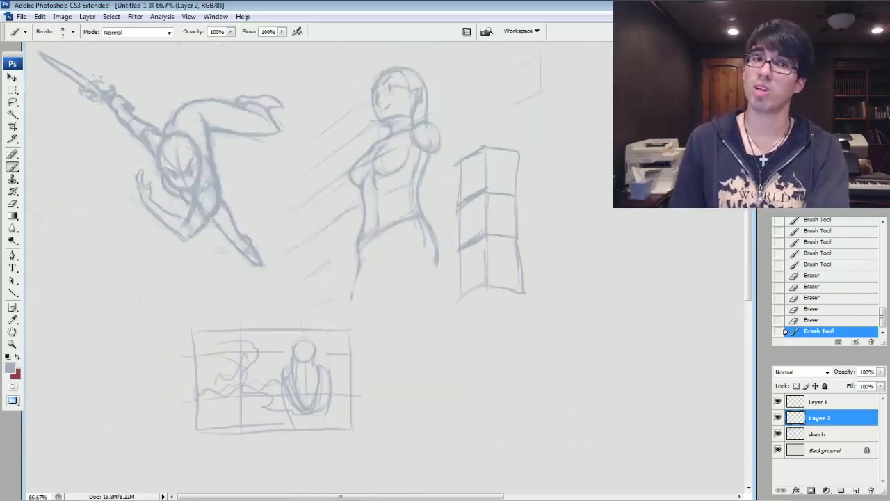
pyautogui.hotkey('ctrl', '+')
pyautogui.moveTo(306, 209); pyautogui.dragTo(458, 314)
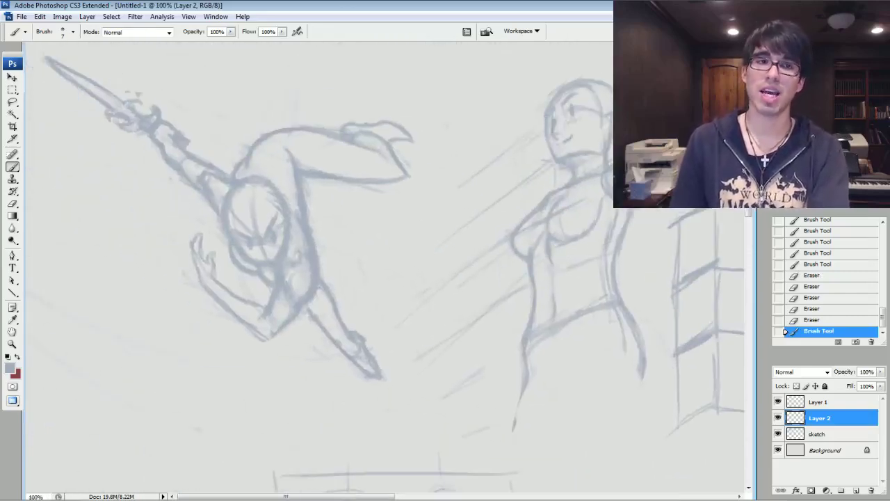
pyautogui.click(778, 417)
pyautogui.click(778, 418)
pyautogui.click(808, 429)
pyautogui.click(778, 433)
pyautogui.click(777, 432)
pyautogui.click(818, 421)
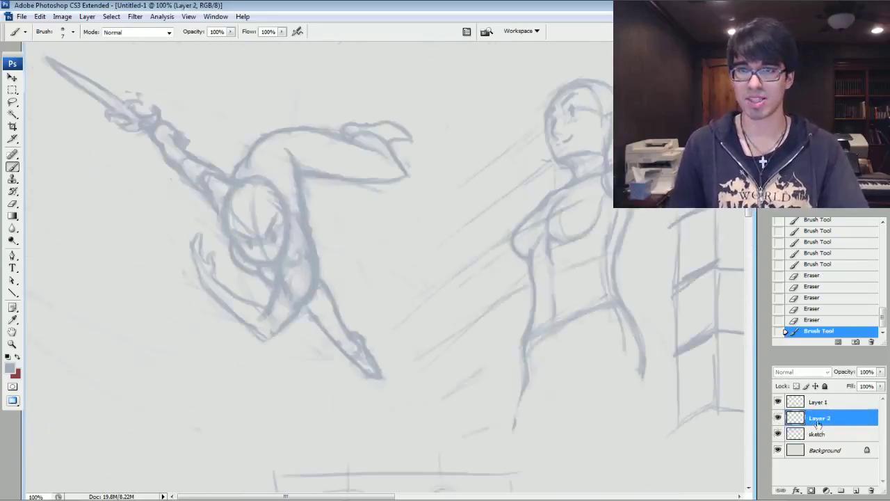
# Step: Try darkening the lines on Layer 2 with a Hue/Saturation adjustment
pyautogui.press('i')
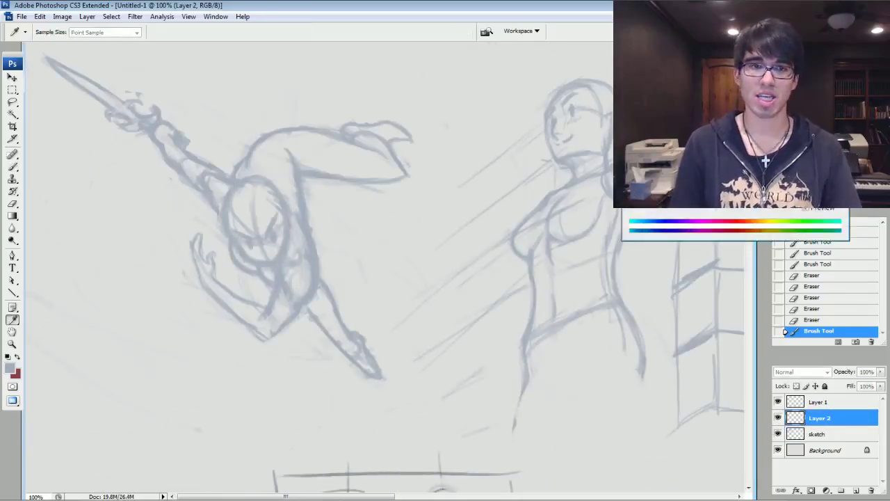
pyautogui.press('b')
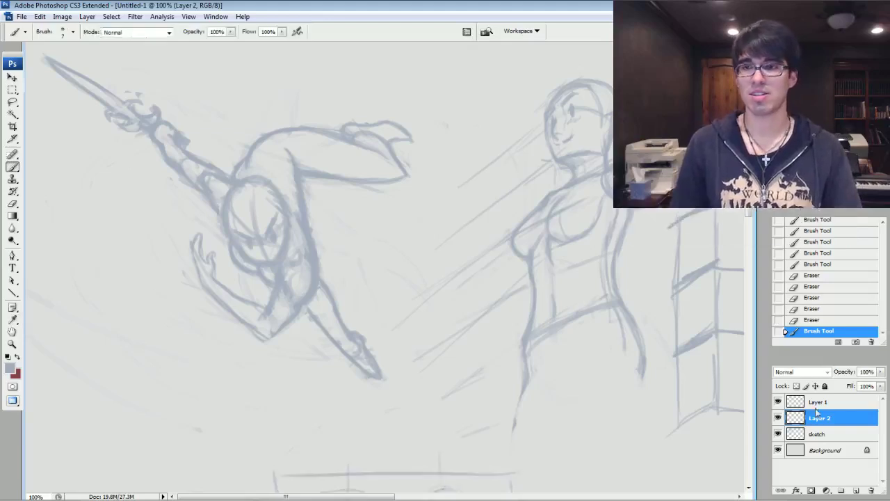
# Step: Select Layer 1 and check the sketch layer's content by hiding and showing it
pyautogui.click(793, 402)
pyautogui.click(777, 433)
pyautogui.click(778, 433)
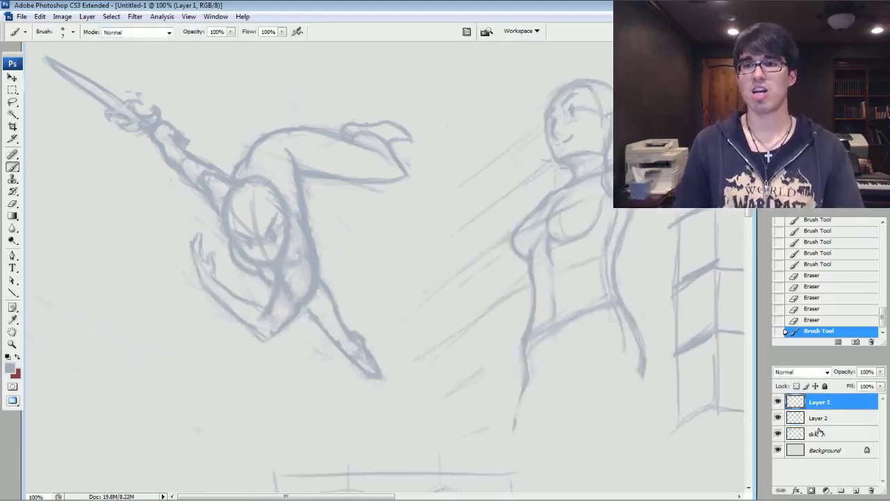